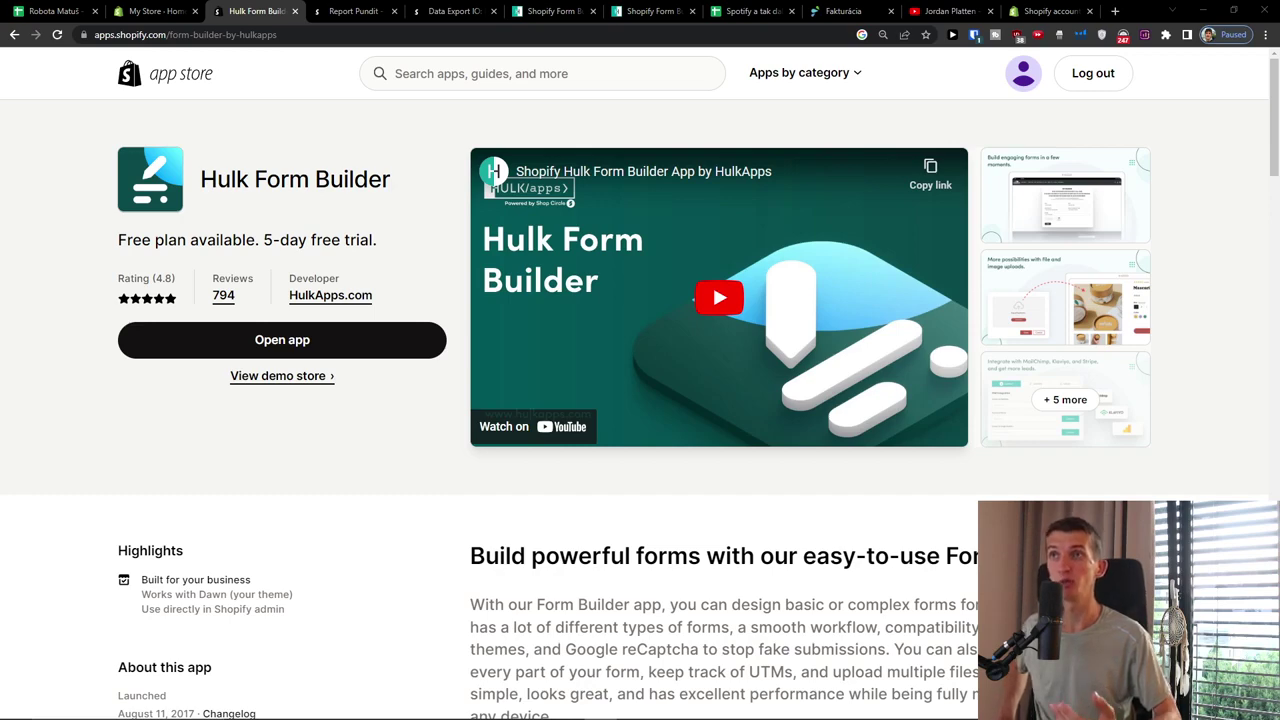
# - On the HulkApps Form Builder page, view the Resume Application and Multi-step Form use cases
pyautogui.click(551, 11)
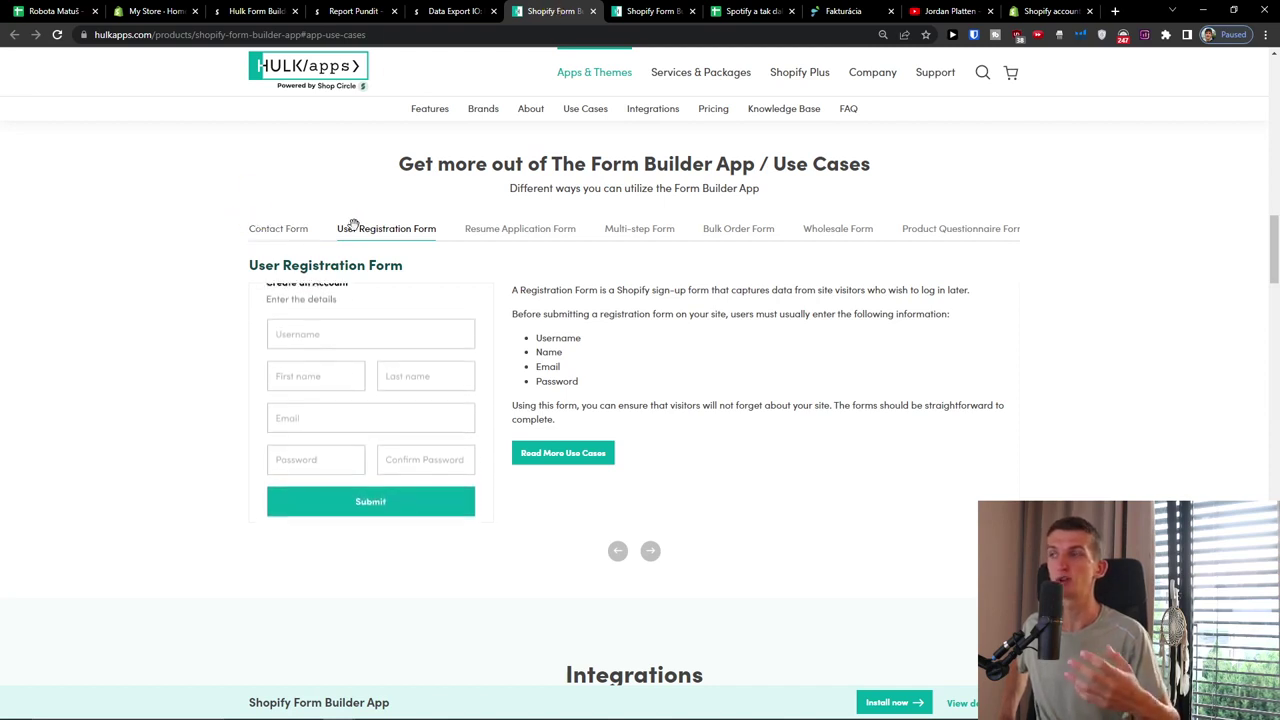
pyautogui.click(492, 232)
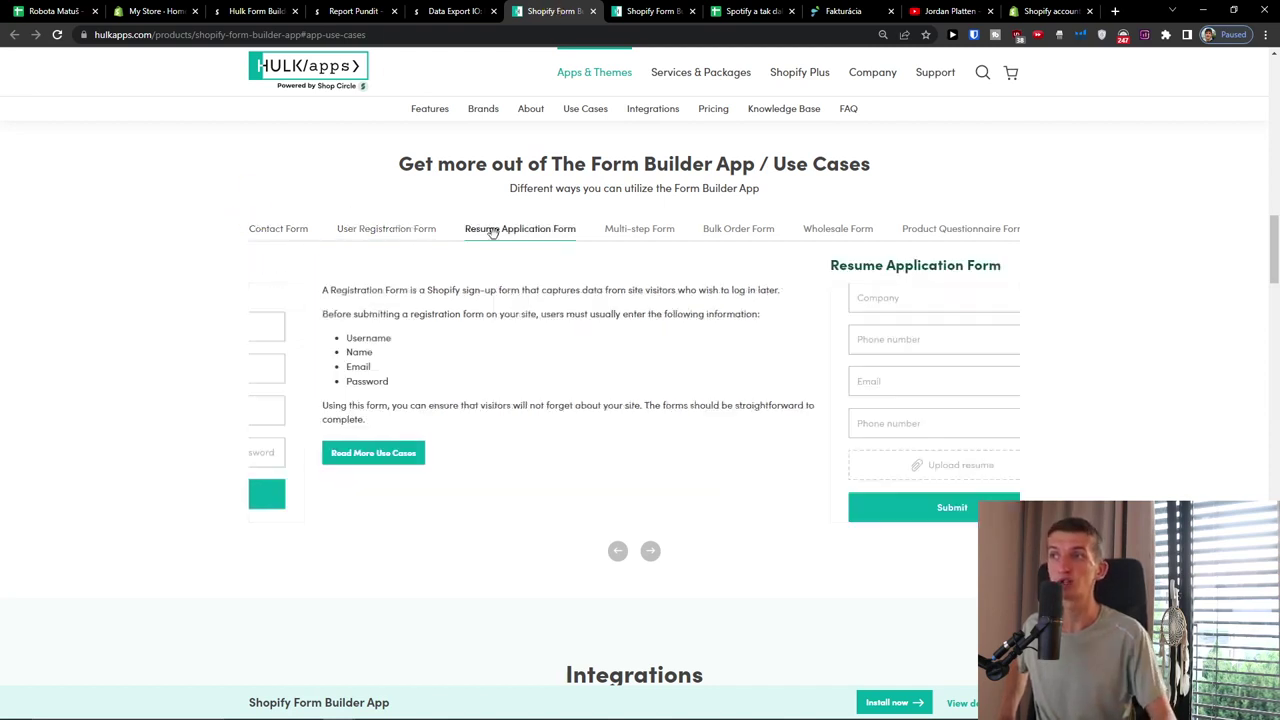
pyautogui.click(660, 232)
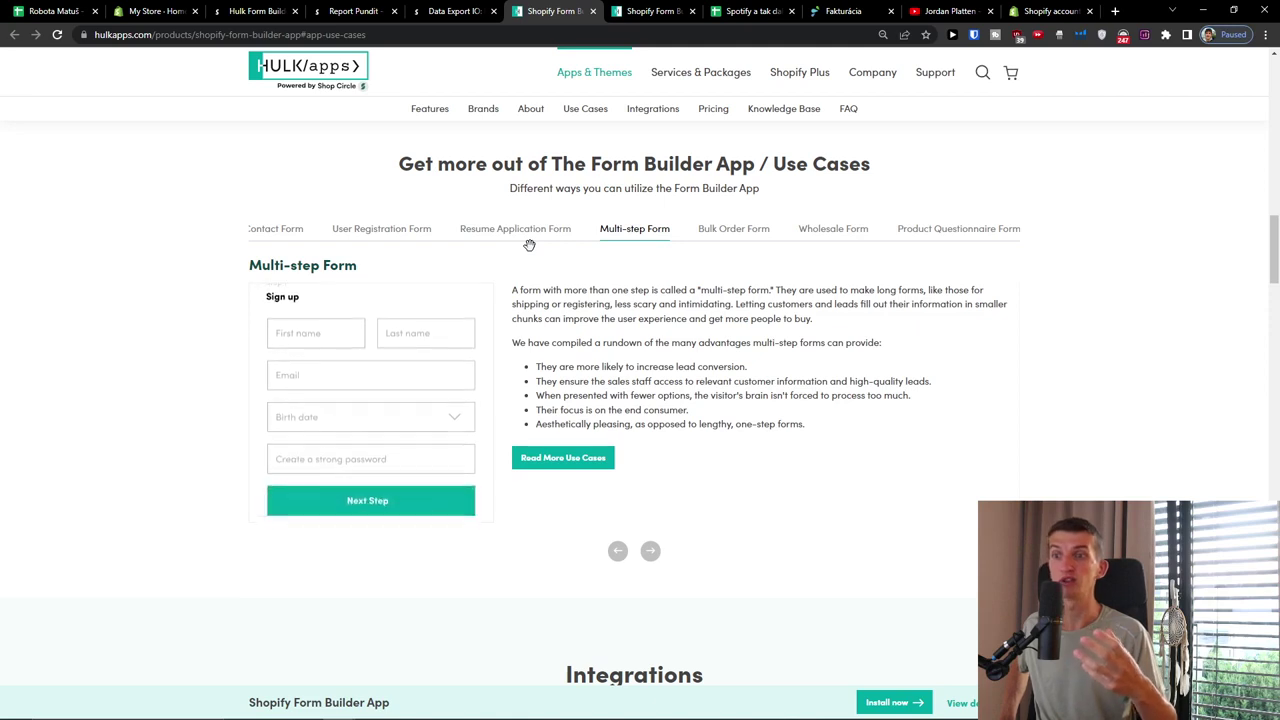
# - From the Shopify store tabs, go to the Hulk Form Builder listing and launch the app
pyautogui.click(160, 11)
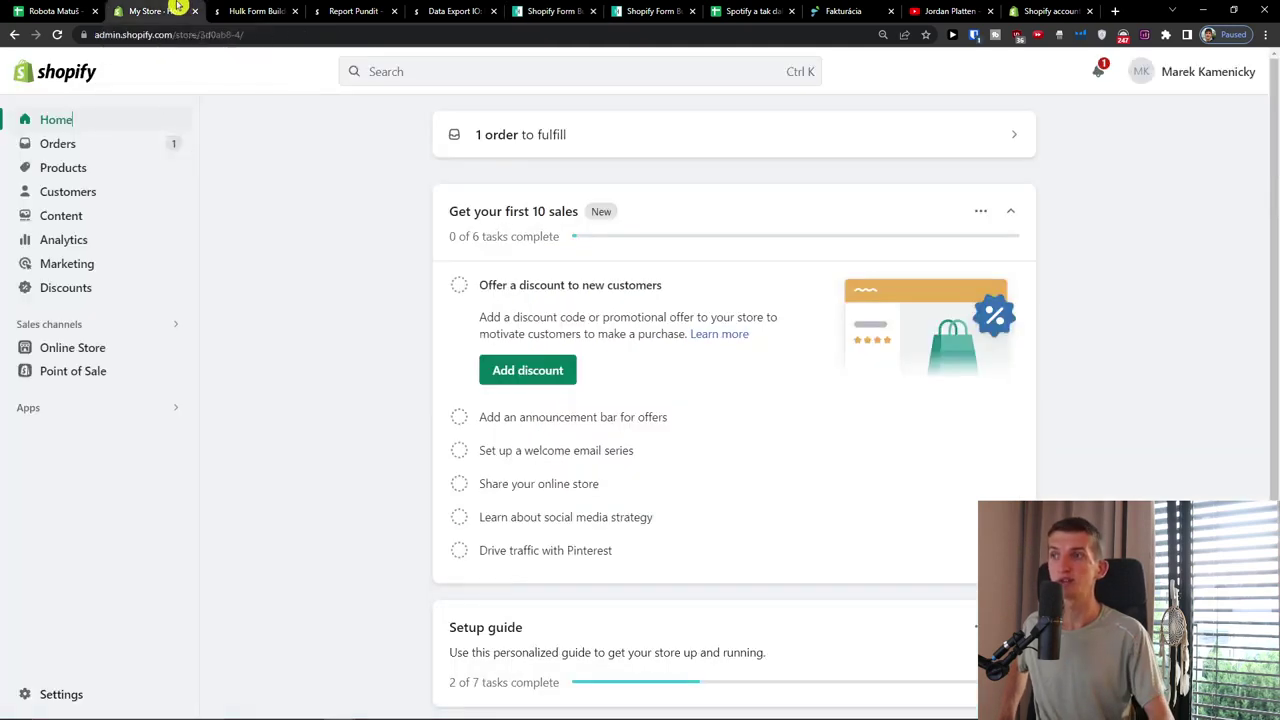
pyautogui.click(255, 11)
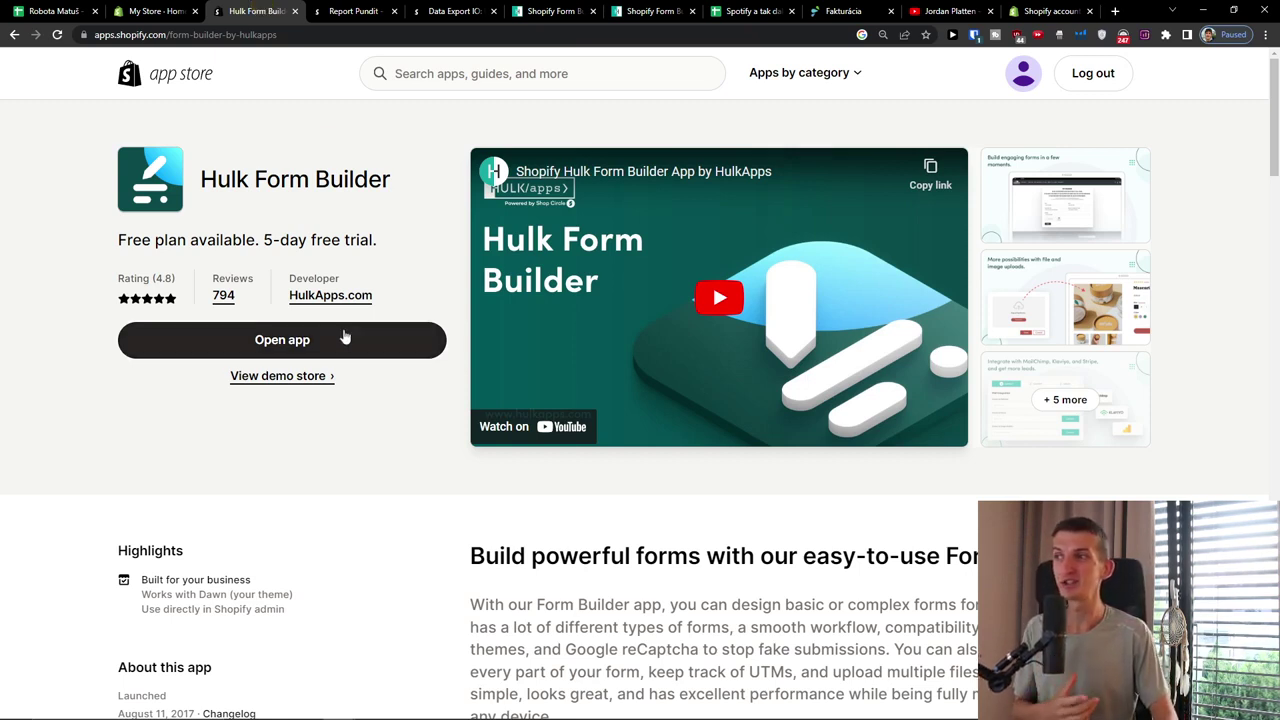
pyautogui.click(278, 340)
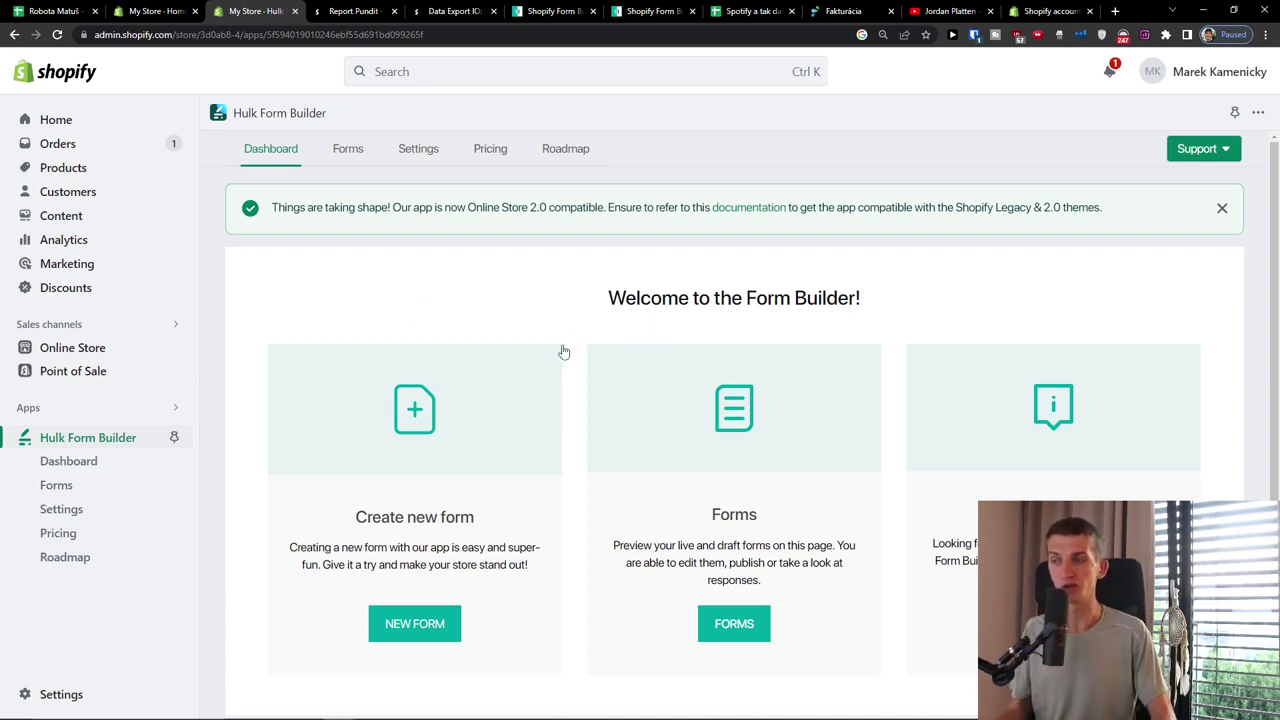
pyautogui.scroll(-1, 558, 351)
pyautogui.scroll(-1, 558, 351)
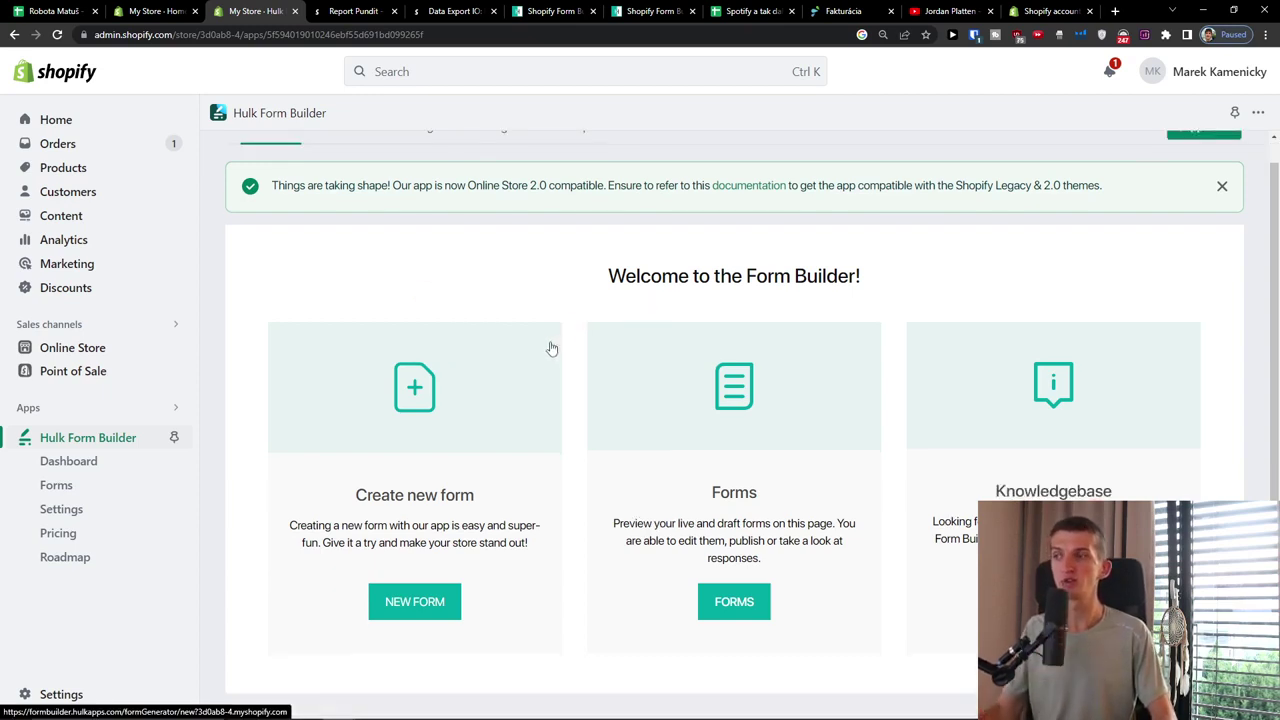
pyautogui.hotkey('ctrl', '-')
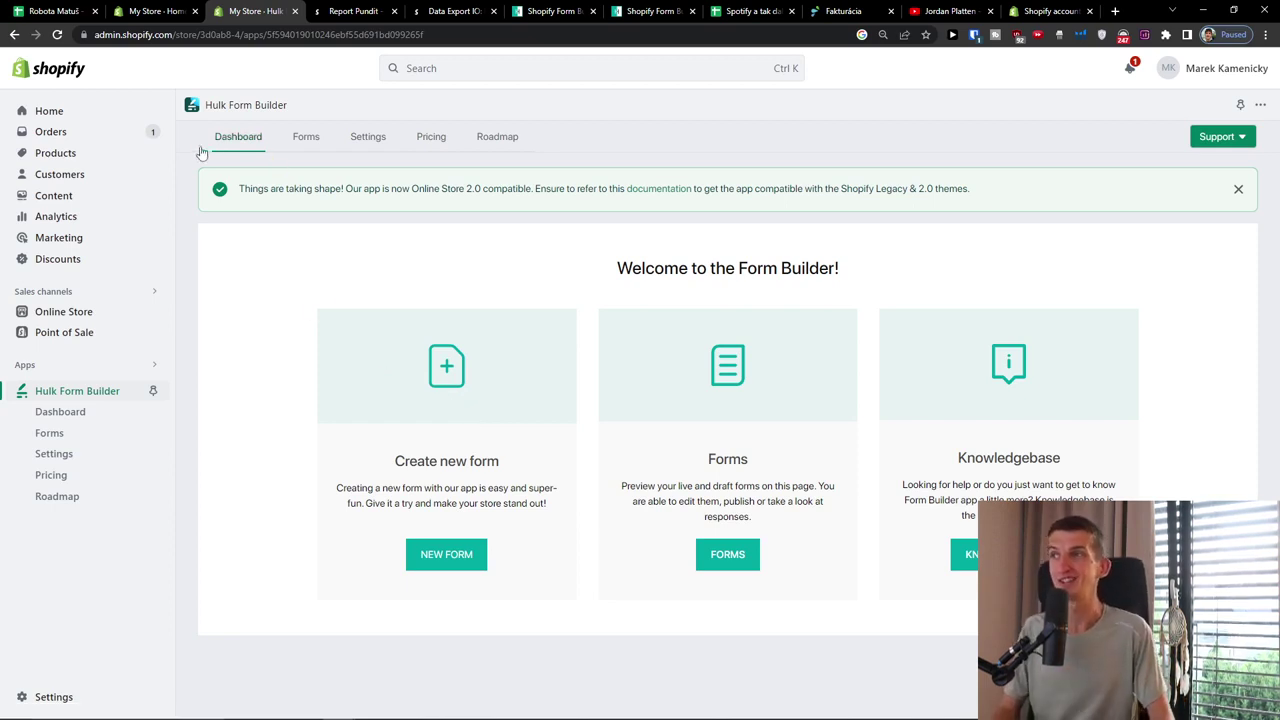
pyautogui.click(305, 137)
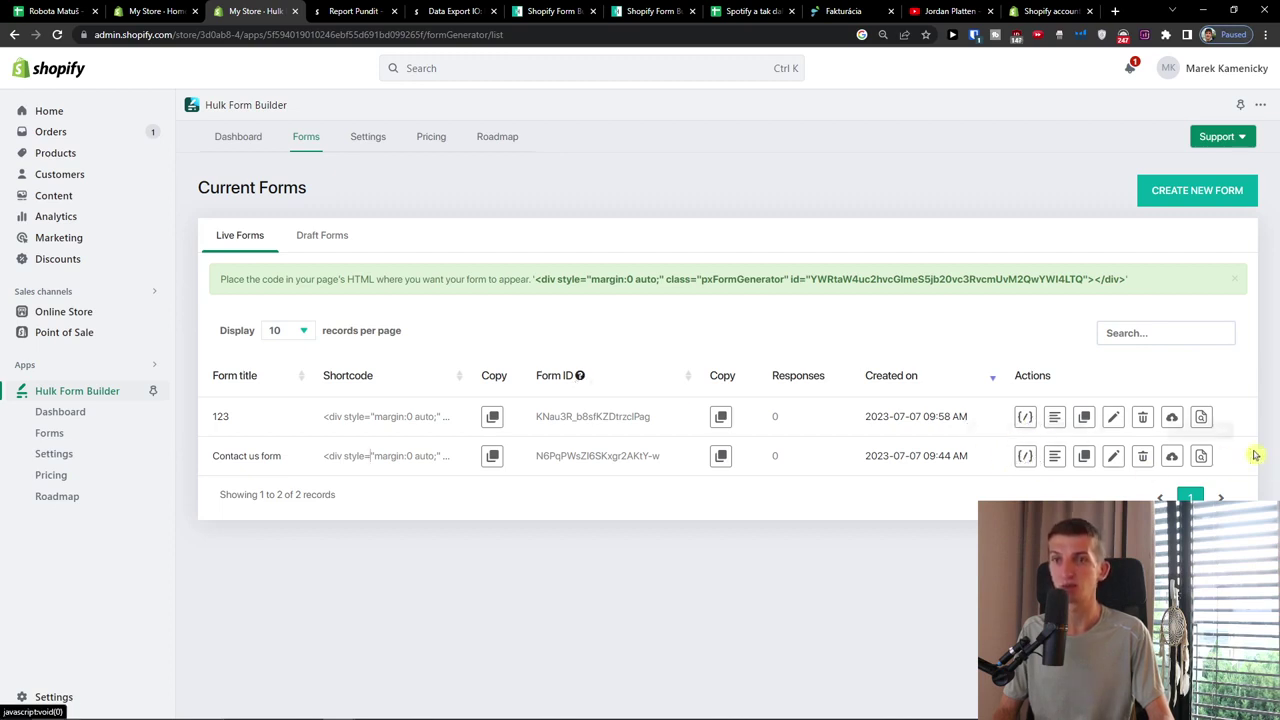
# - View Settings, General settings, Pricing and Roadmap pages, then return to the Dashboard
pyautogui.click(367, 136)
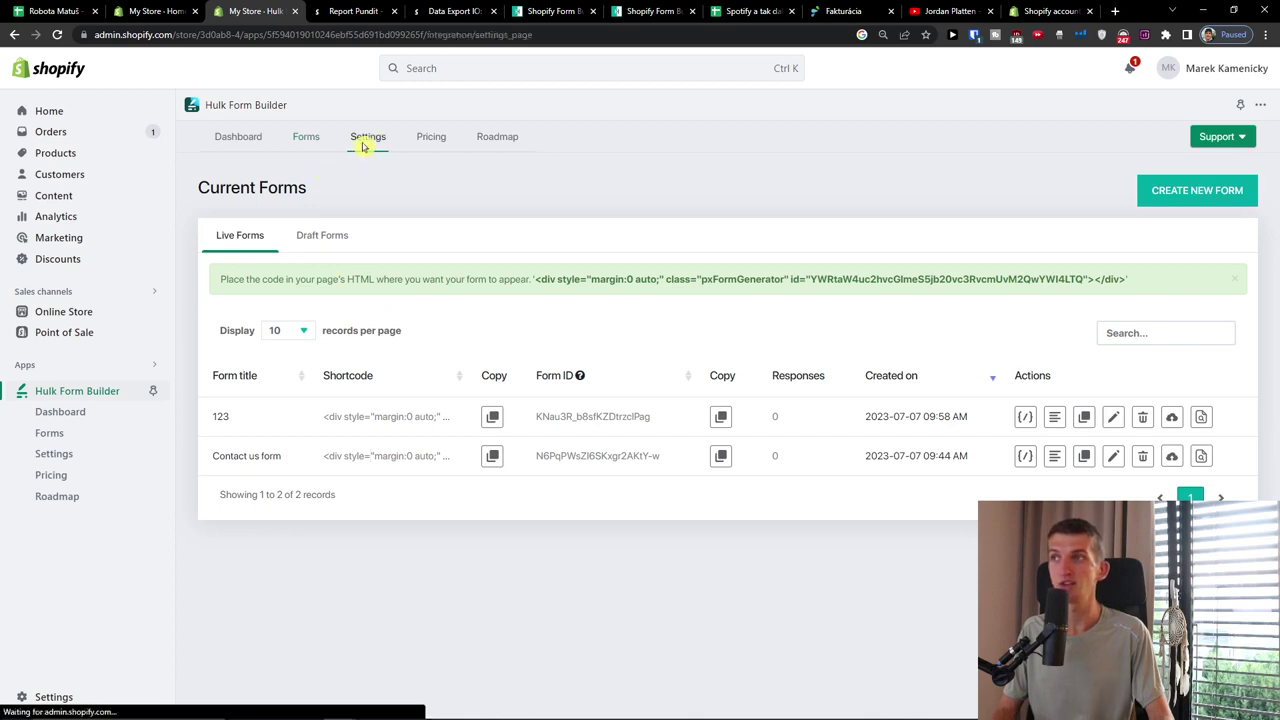
pyautogui.scroll(-2, 571, 297)
pyautogui.scroll(-3, 575, 297)
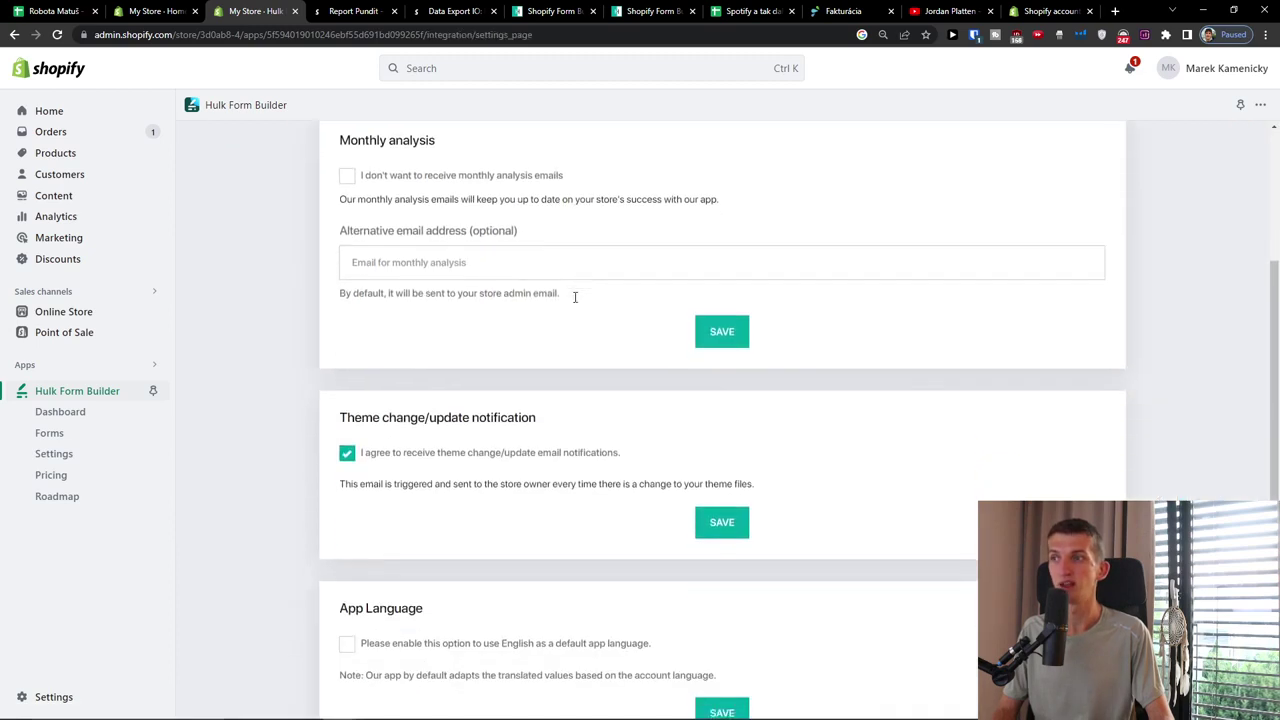
pyautogui.scroll(-1, 575, 297)
pyautogui.scroll(5, 575, 297)
pyautogui.click(448, 221)
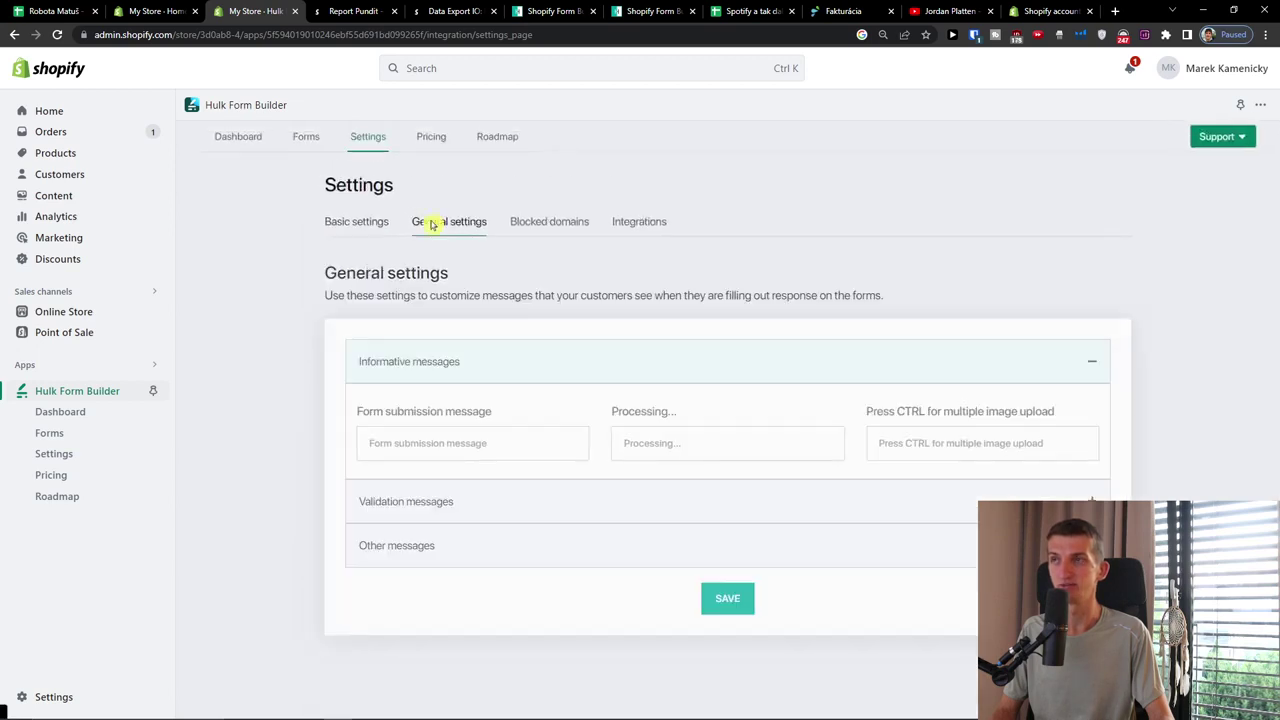
pyautogui.click(431, 136)
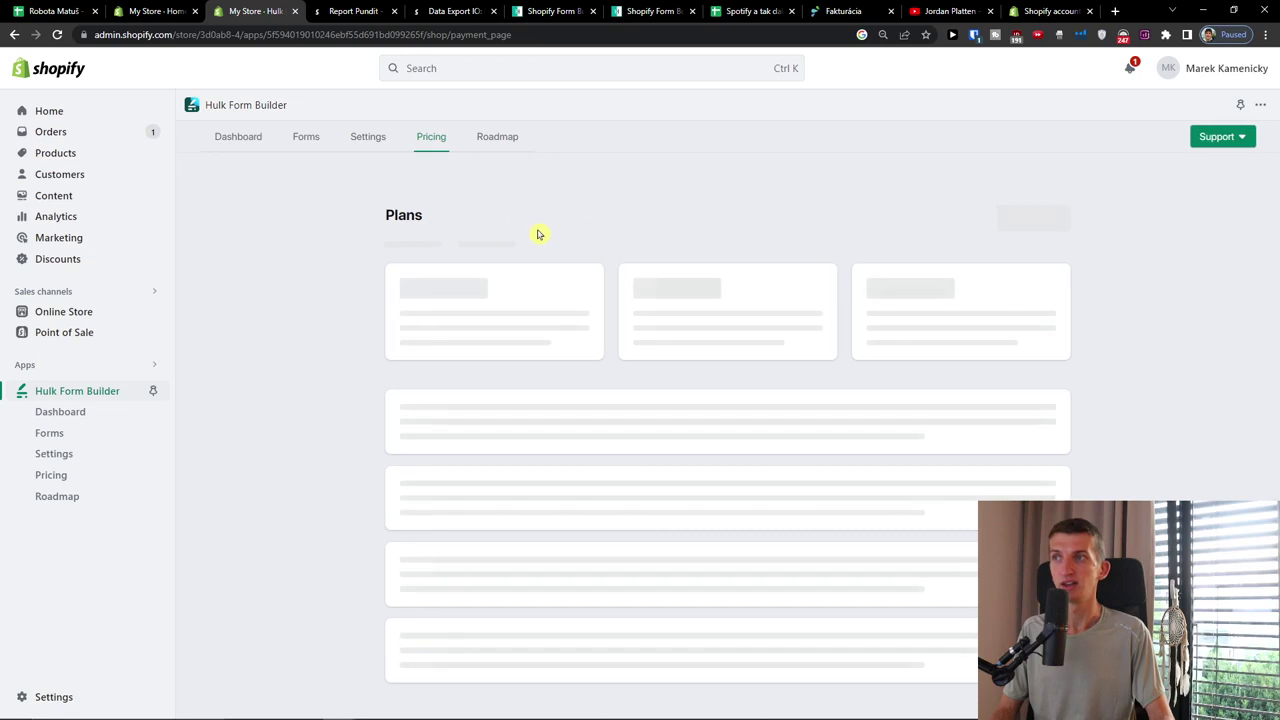
pyautogui.scroll(-1, 537, 234)
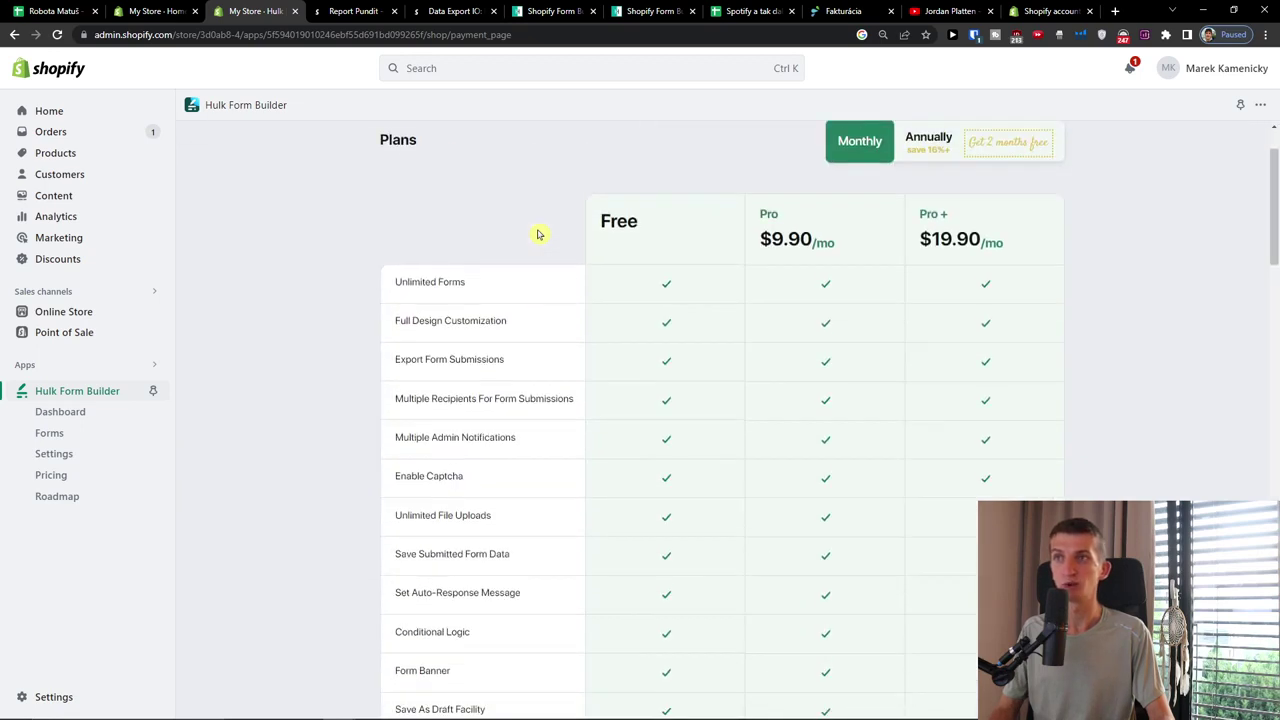
pyautogui.scroll(-1, 731, 251)
pyautogui.scroll(1, 731, 251)
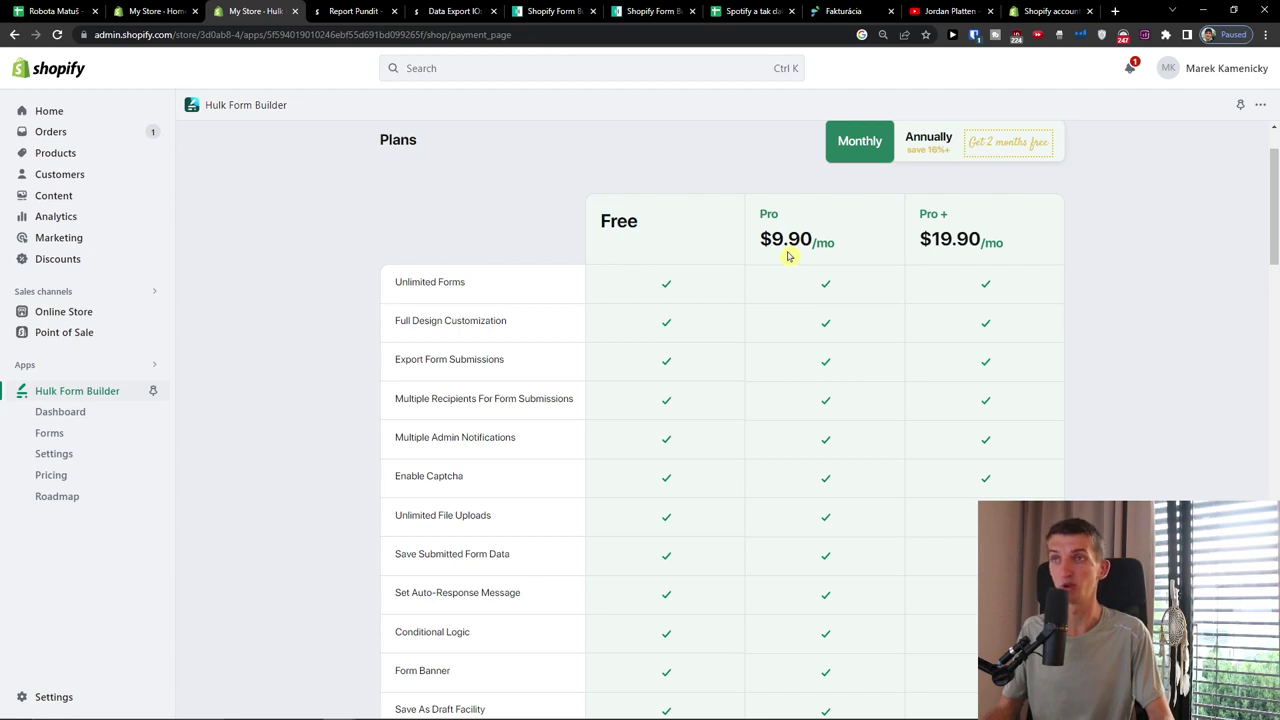
pyautogui.scroll(2, 787, 256)
pyautogui.click(496, 137)
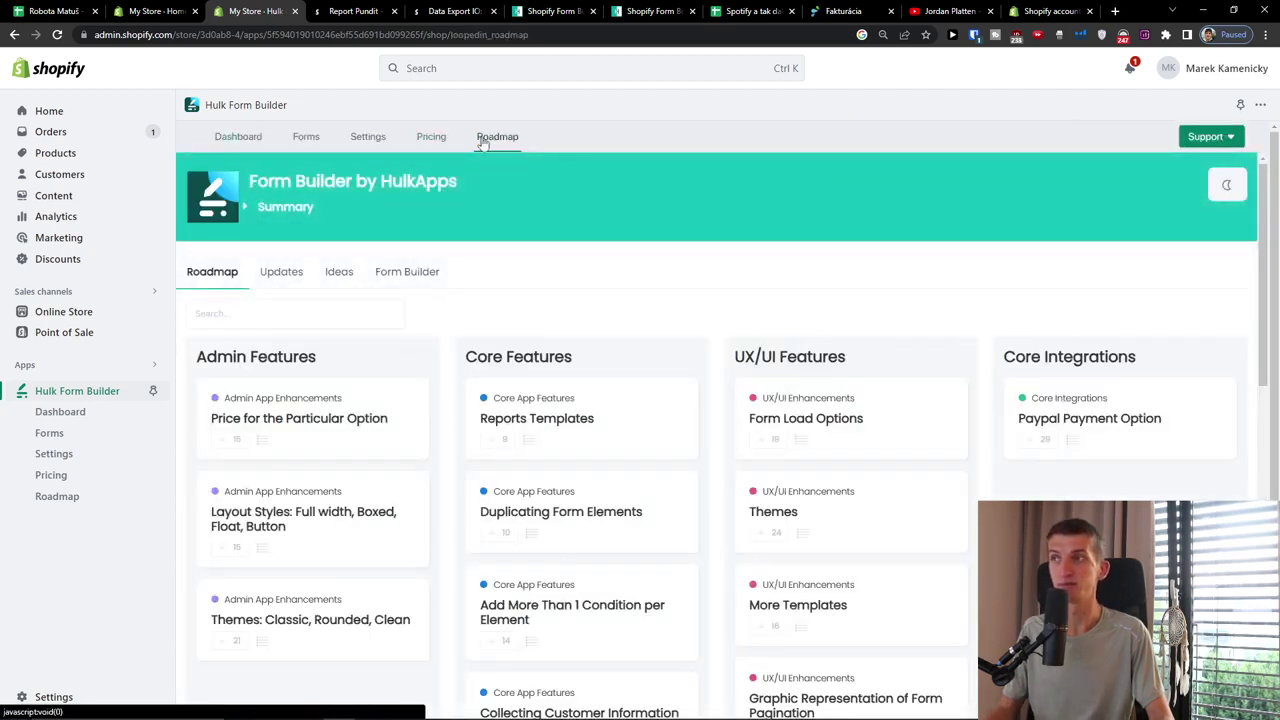
pyautogui.click(237, 136)
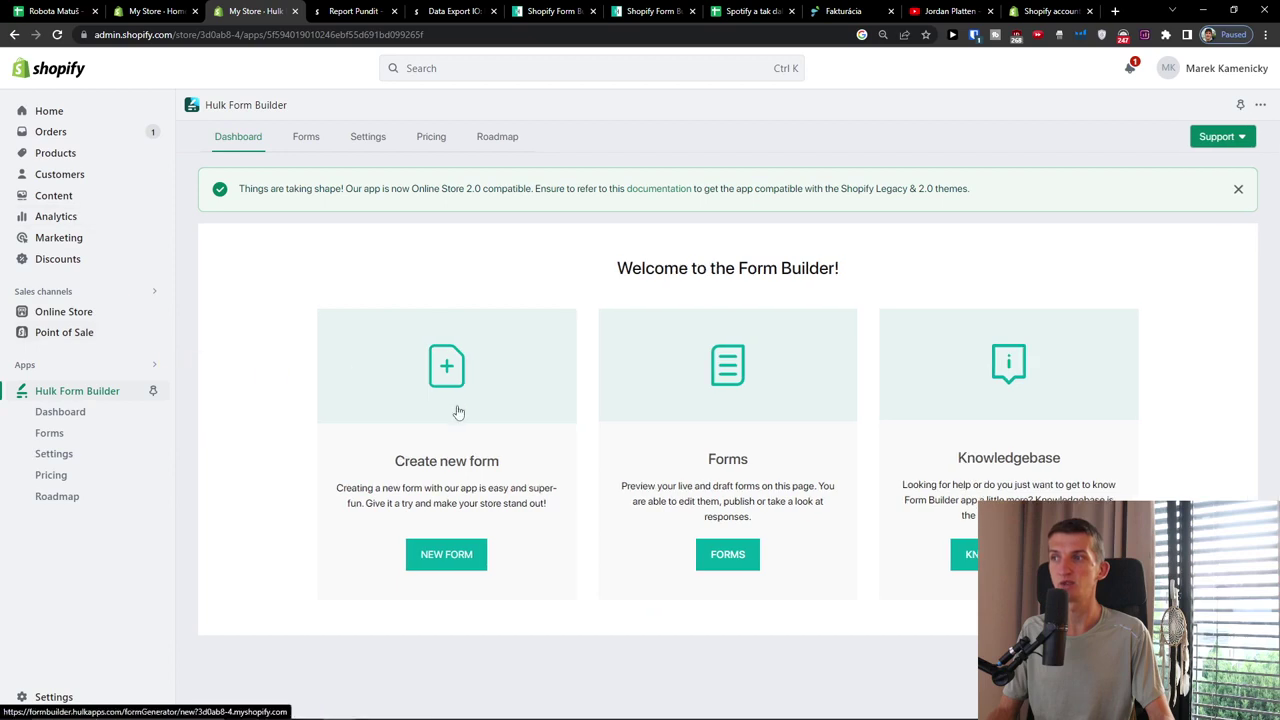
# - Start a new form, preview it at tablet, mobile and desktop widths, and select the name field
pyautogui.click(437, 562)
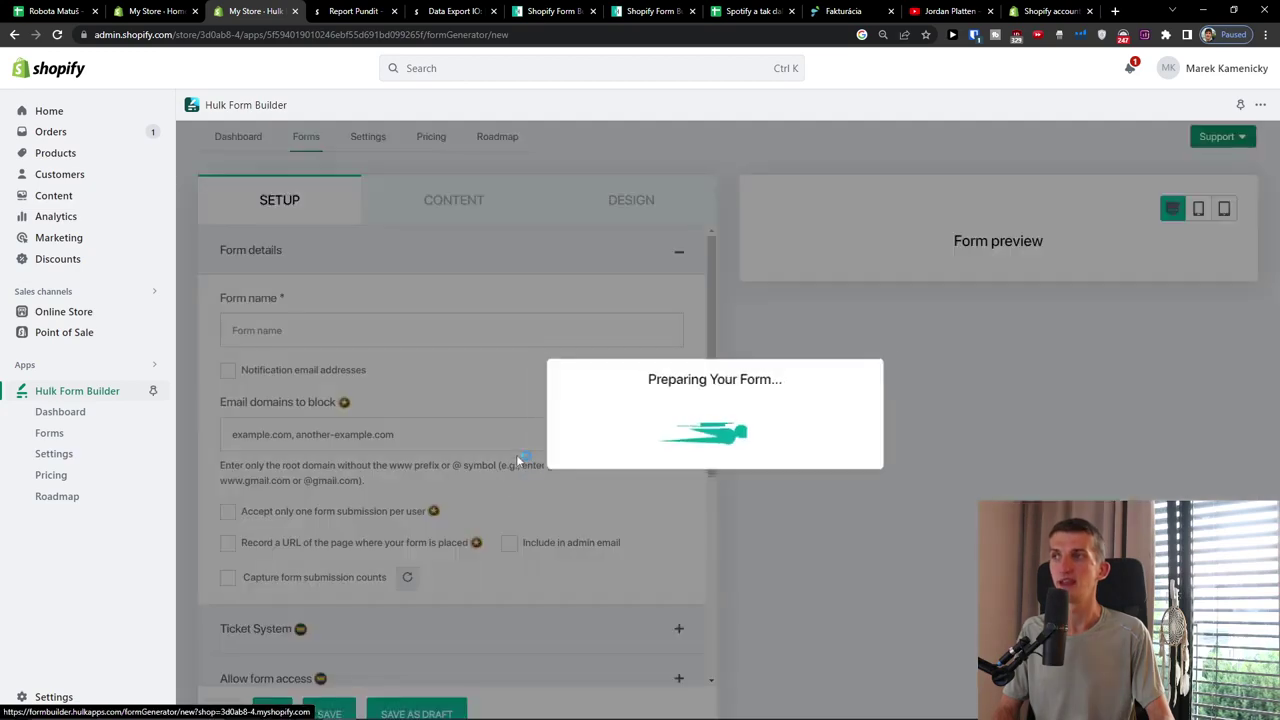
pyautogui.scroll(-1, 778, 455)
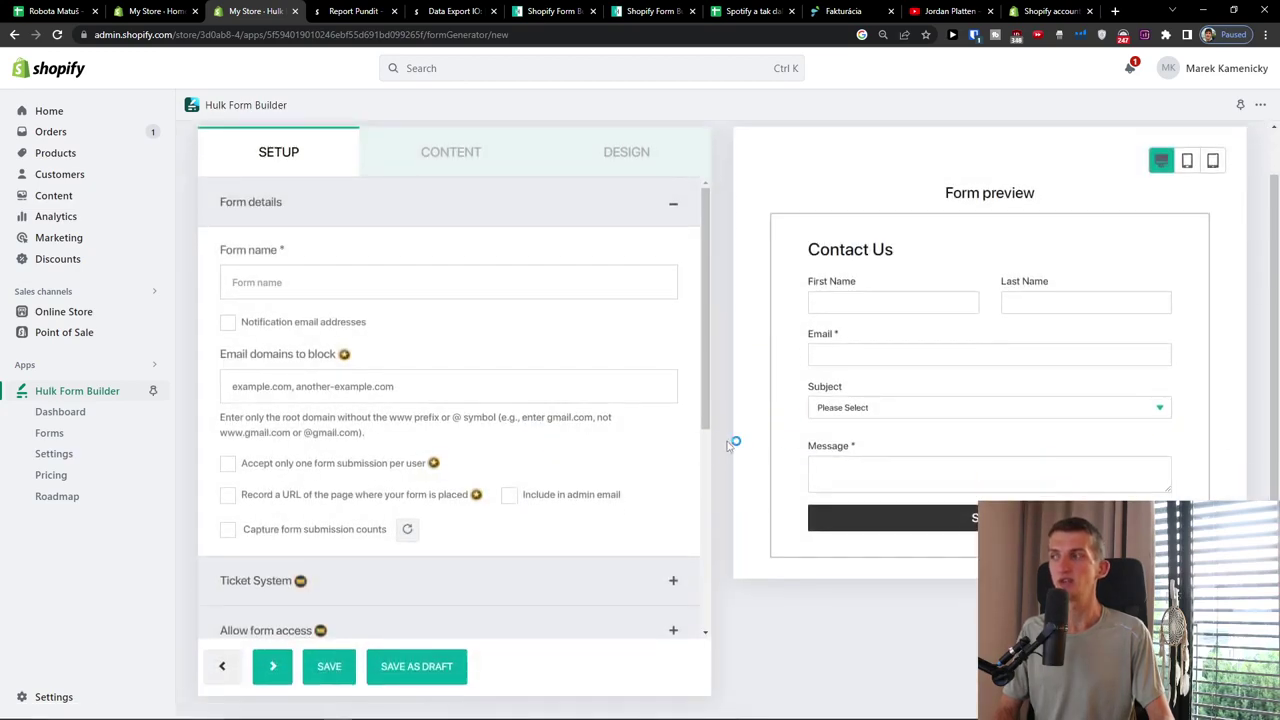
pyautogui.scroll(1, 1103, 322)
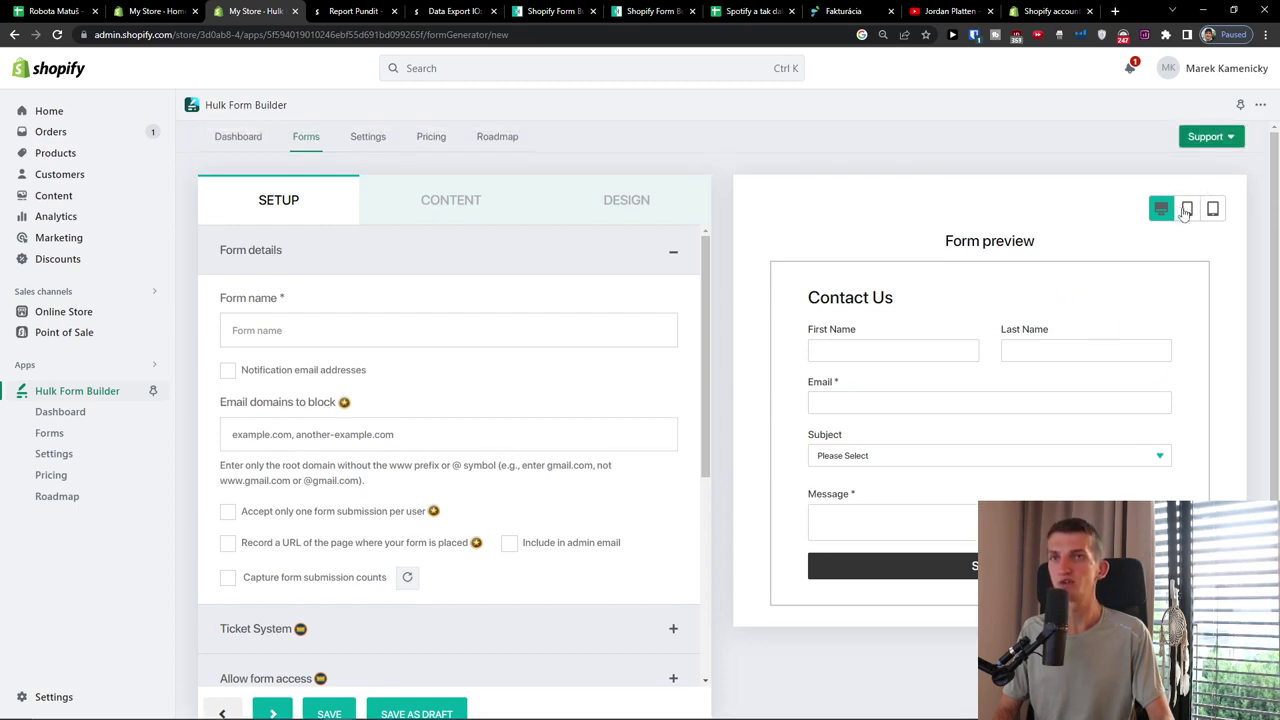
pyautogui.click(1186, 210)
pyautogui.click(1213, 211)
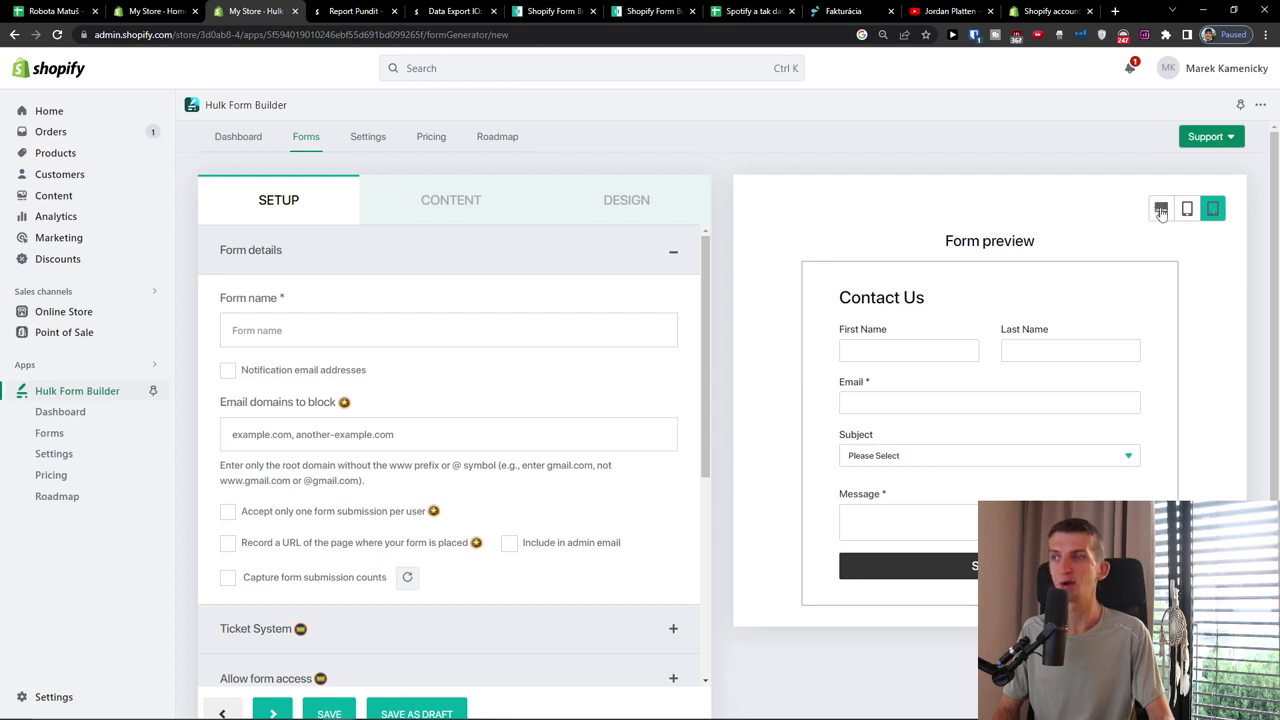
pyautogui.click(1161, 210)
pyautogui.click(309, 325)
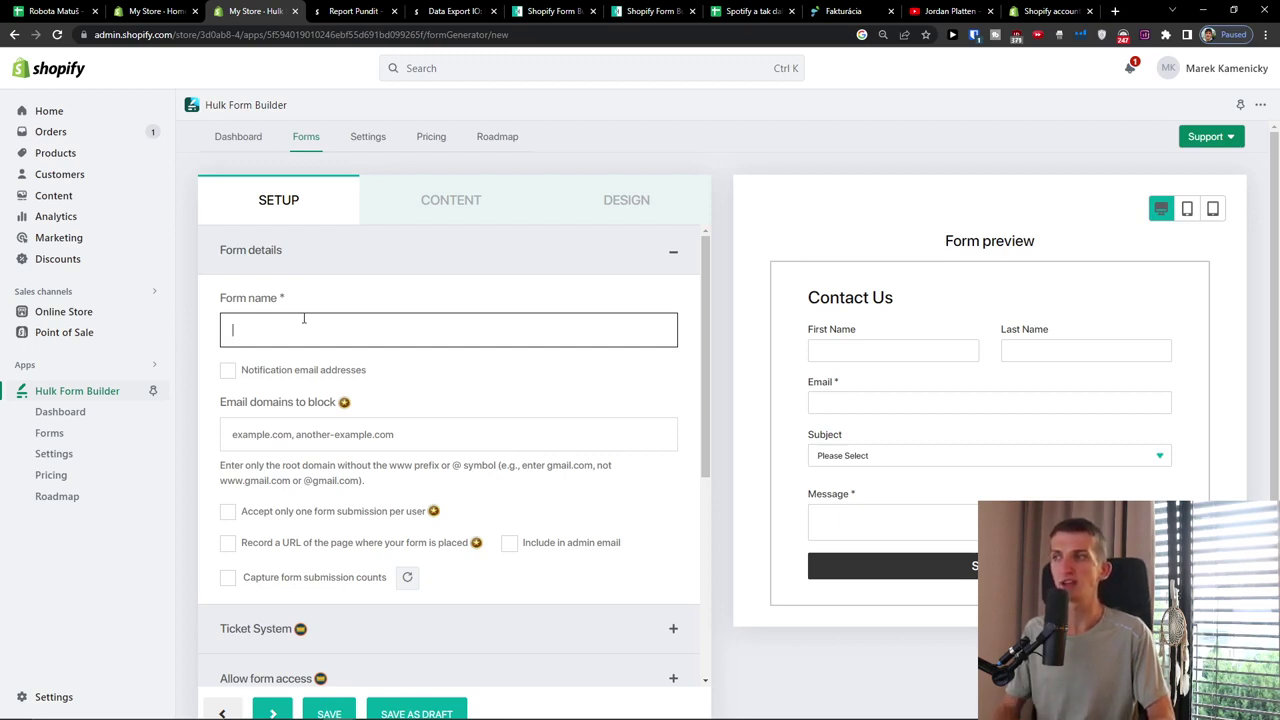
pyautogui.write('C')
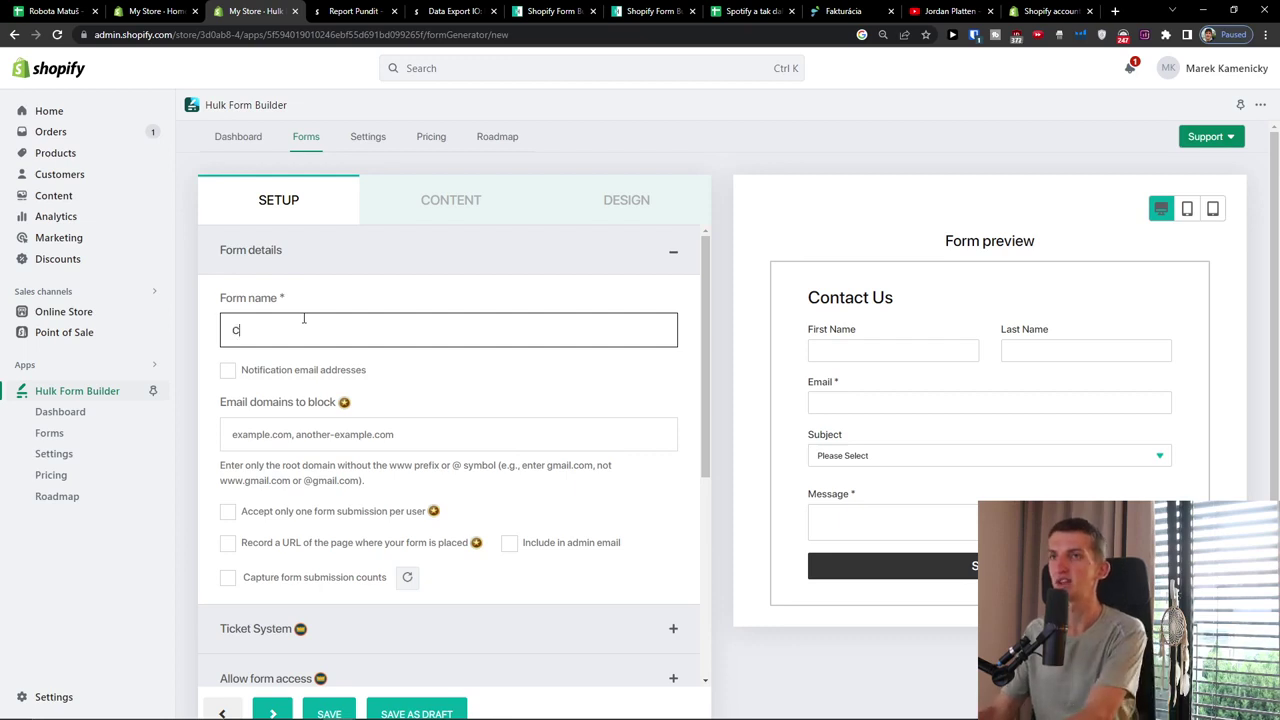
# - Correct the form name to 'Contact us form1'
pyautogui.press('BackSpace')
pyautogui.press('BackSpace')
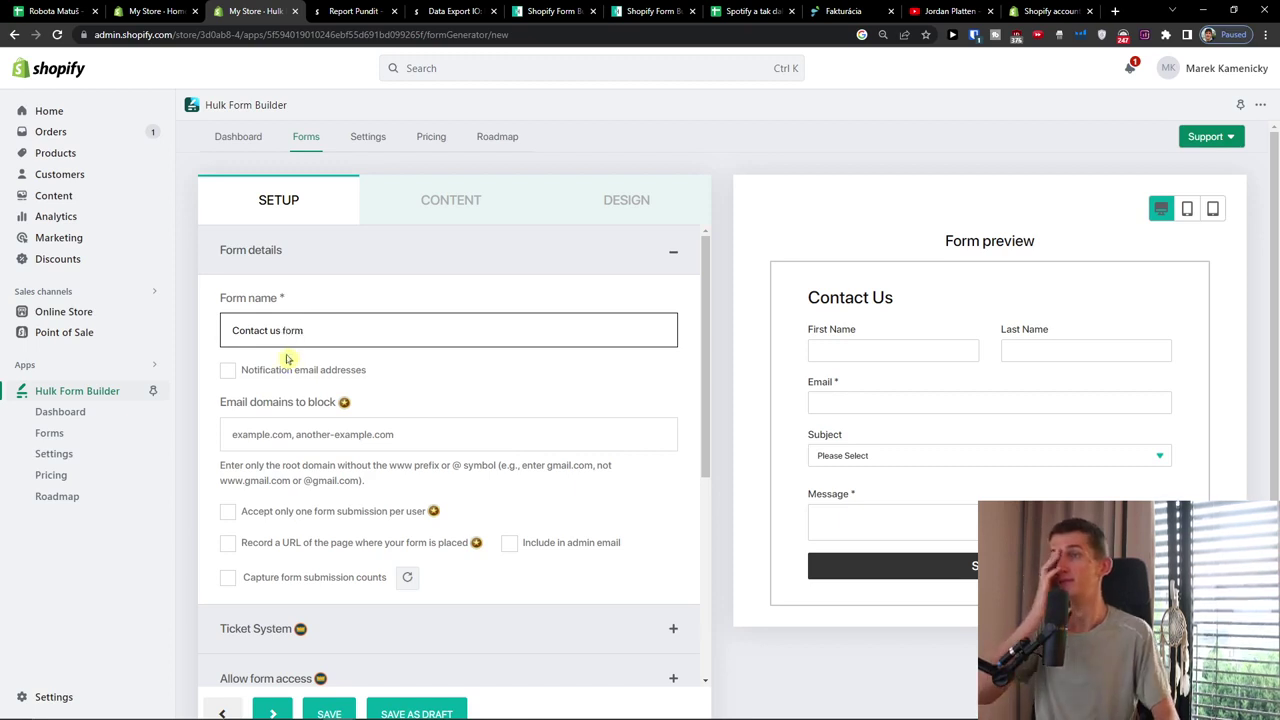
pyautogui.click(283, 375)
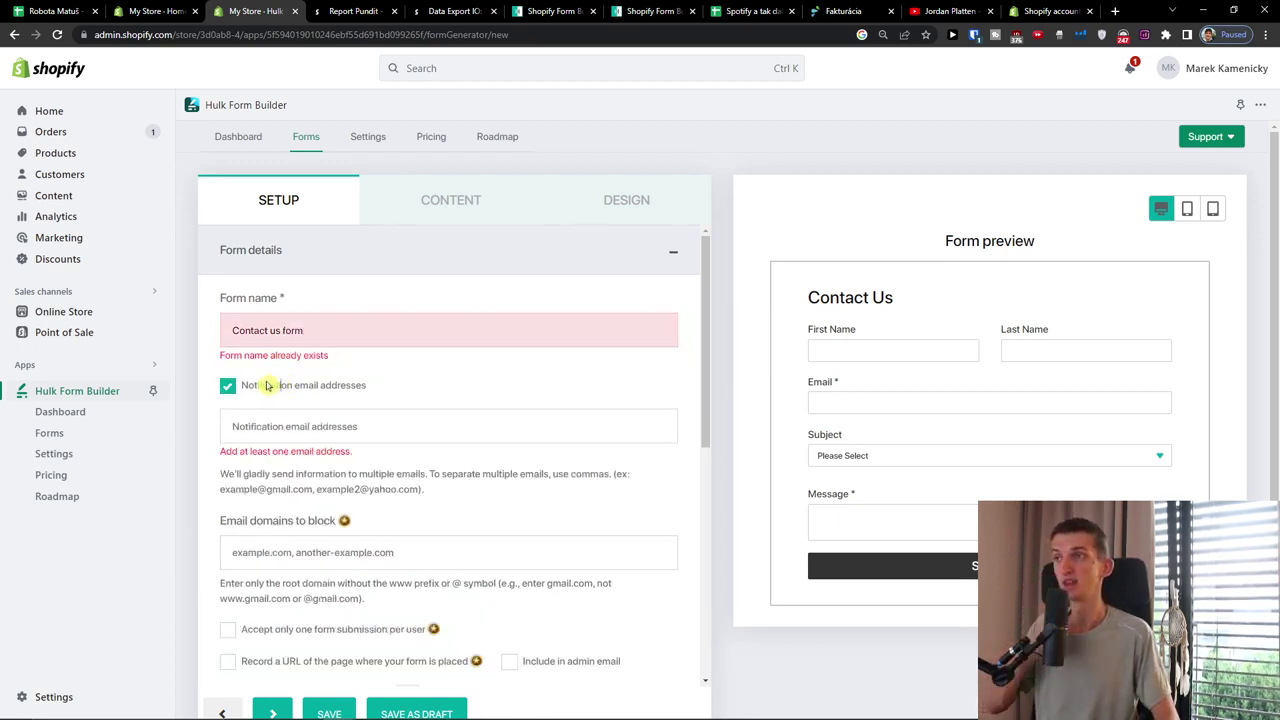
pyautogui.click(310, 330)
pyautogui.write('1')
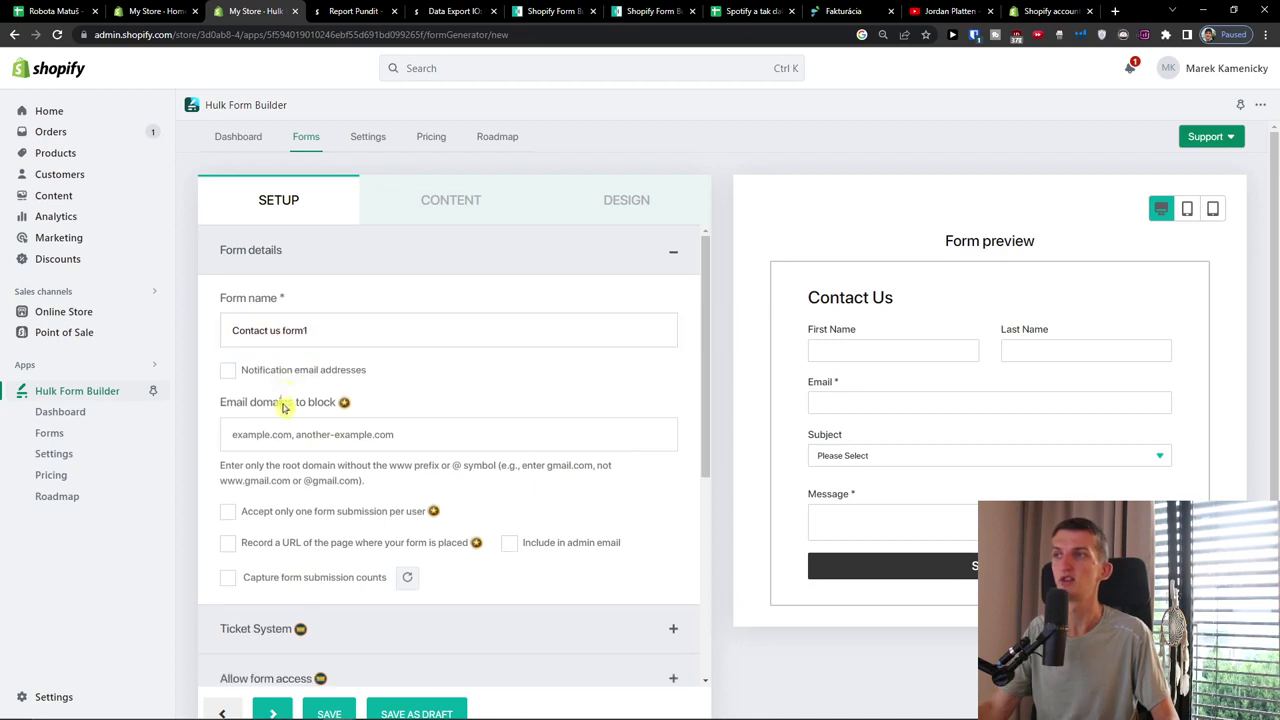
# - Try notification email addresses, leave them unchecked, and advance to the Content step
pyautogui.click(302, 372)
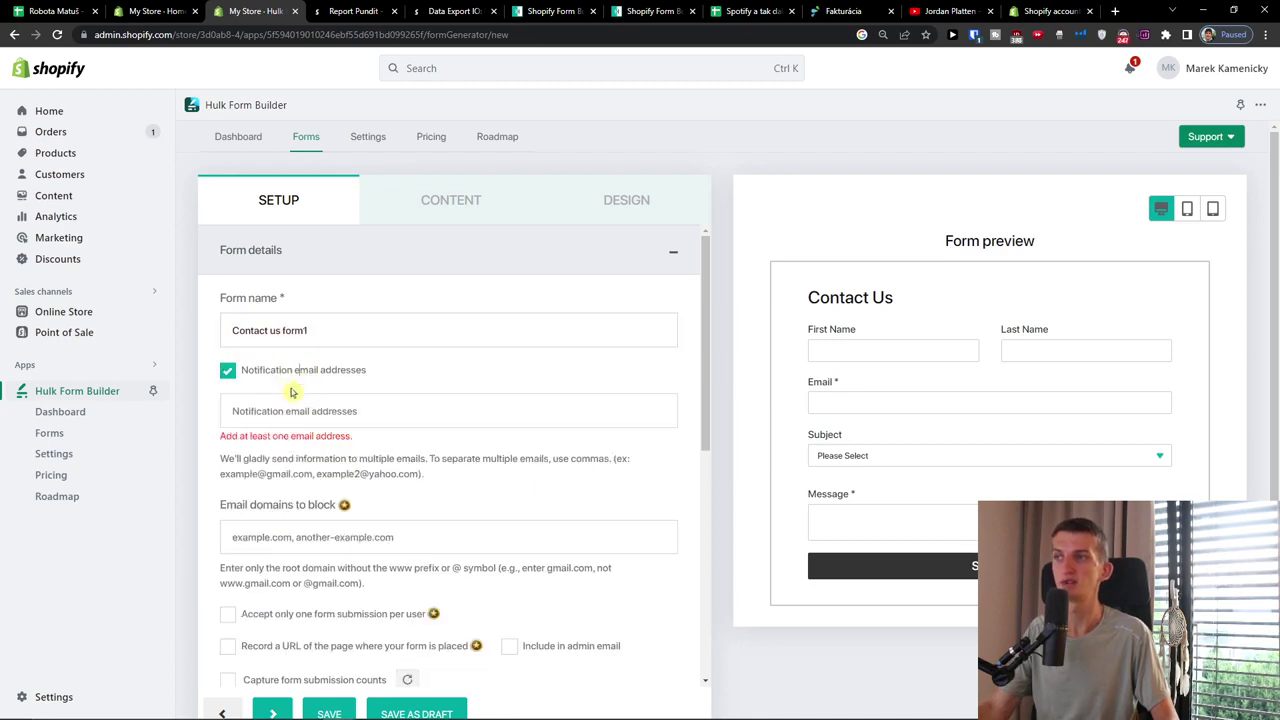
pyautogui.click(292, 410)
pyautogui.moveTo(228, 460); pyautogui.dragTo(437, 474)
pyautogui.click(436, 476)
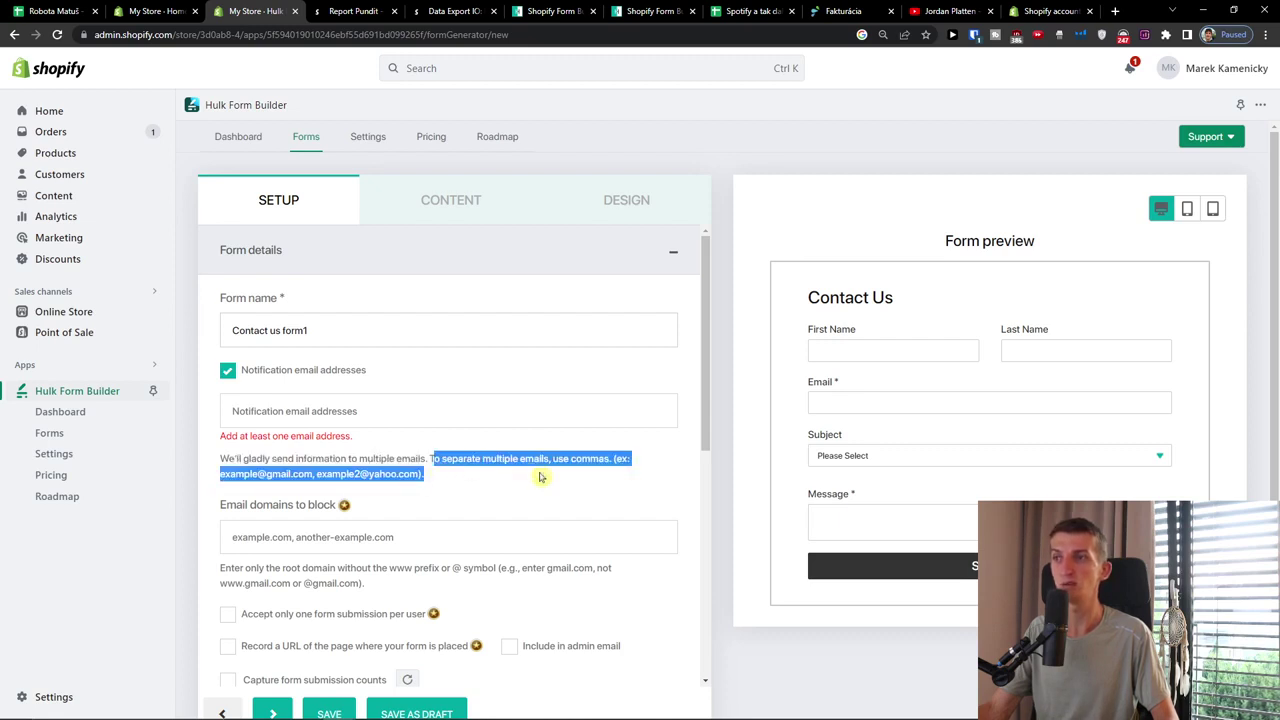
pyautogui.click(228, 371)
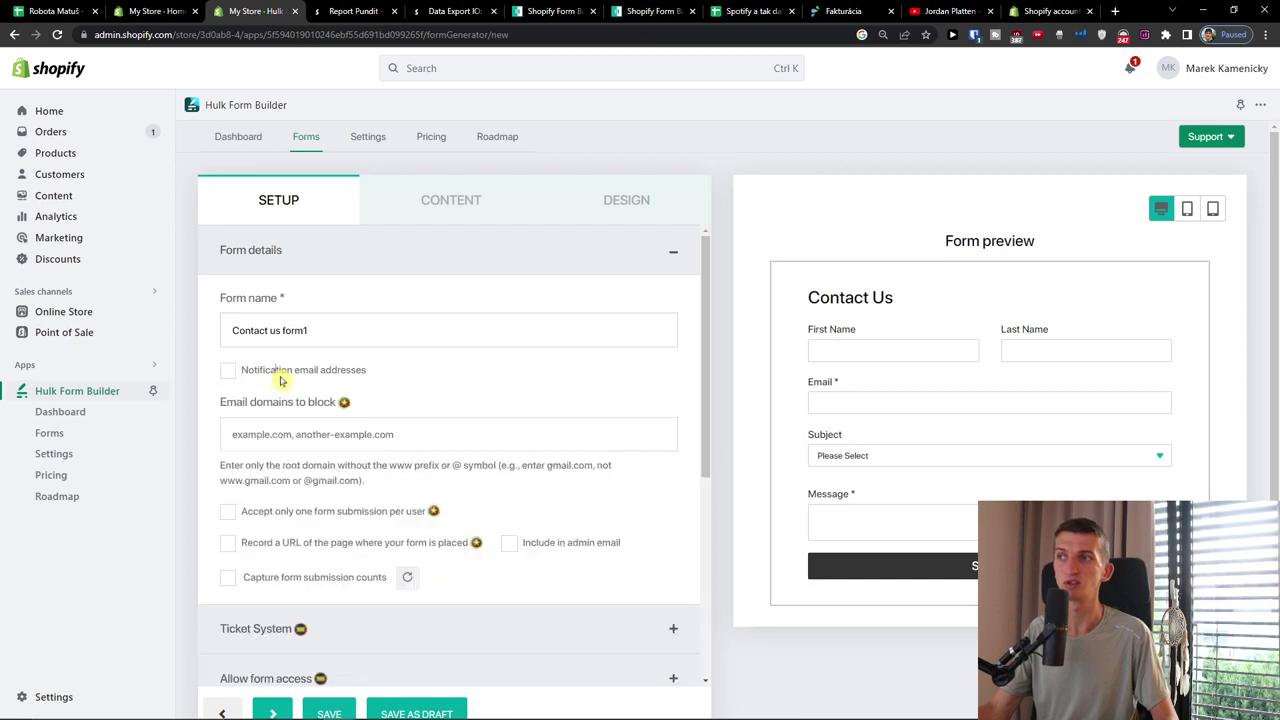
pyautogui.keyDown('ctrl'); pyautogui.scroll(1, 613, 555); pyautogui.keyUp('ctrl')
pyautogui.scroll(-1, 613, 555)
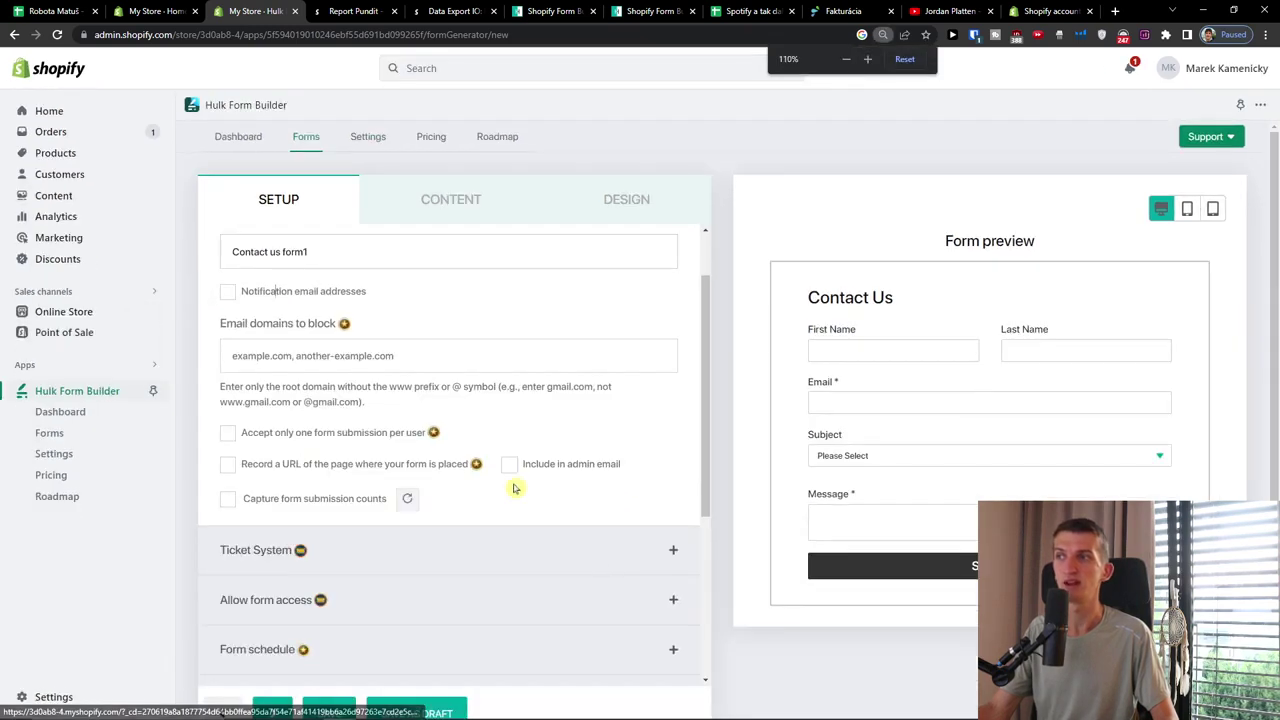
pyautogui.keyDown('ctrl'); pyautogui.scroll(-1, 613, 555); pyautogui.keyUp('ctrl')
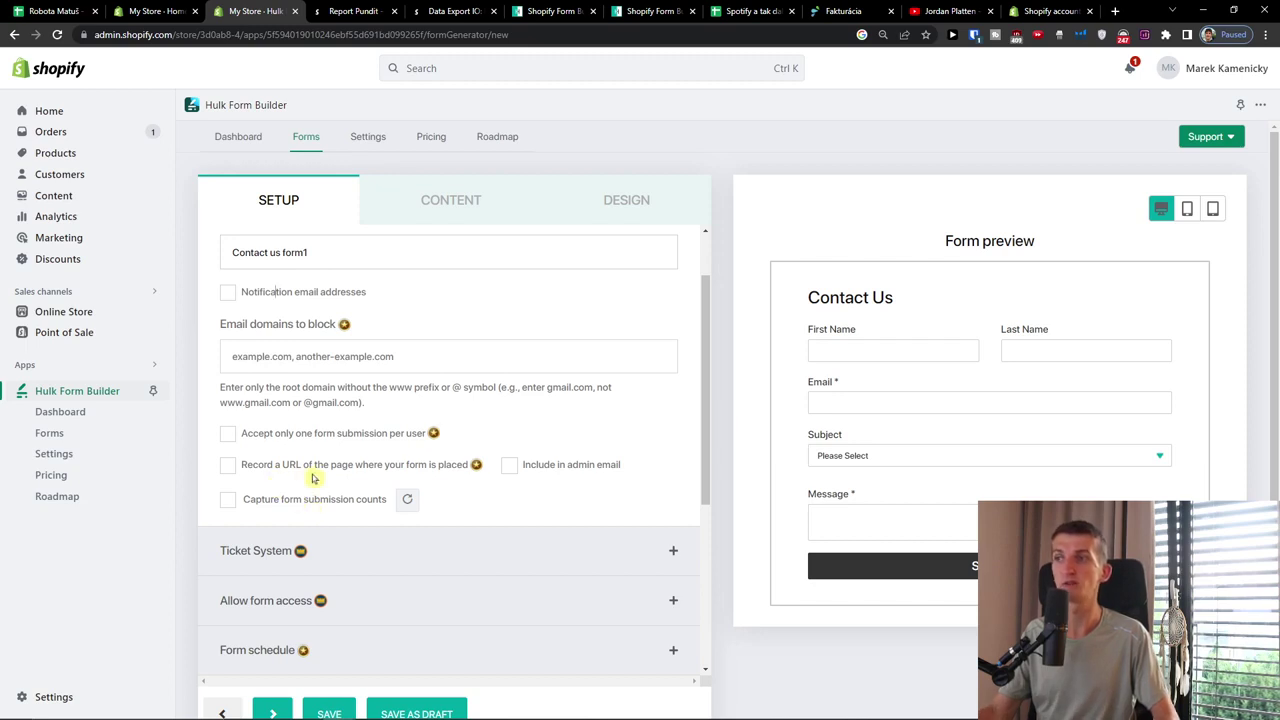
pyautogui.scroll(-3, 312, 478)
pyautogui.scroll(-3, 289, 436)
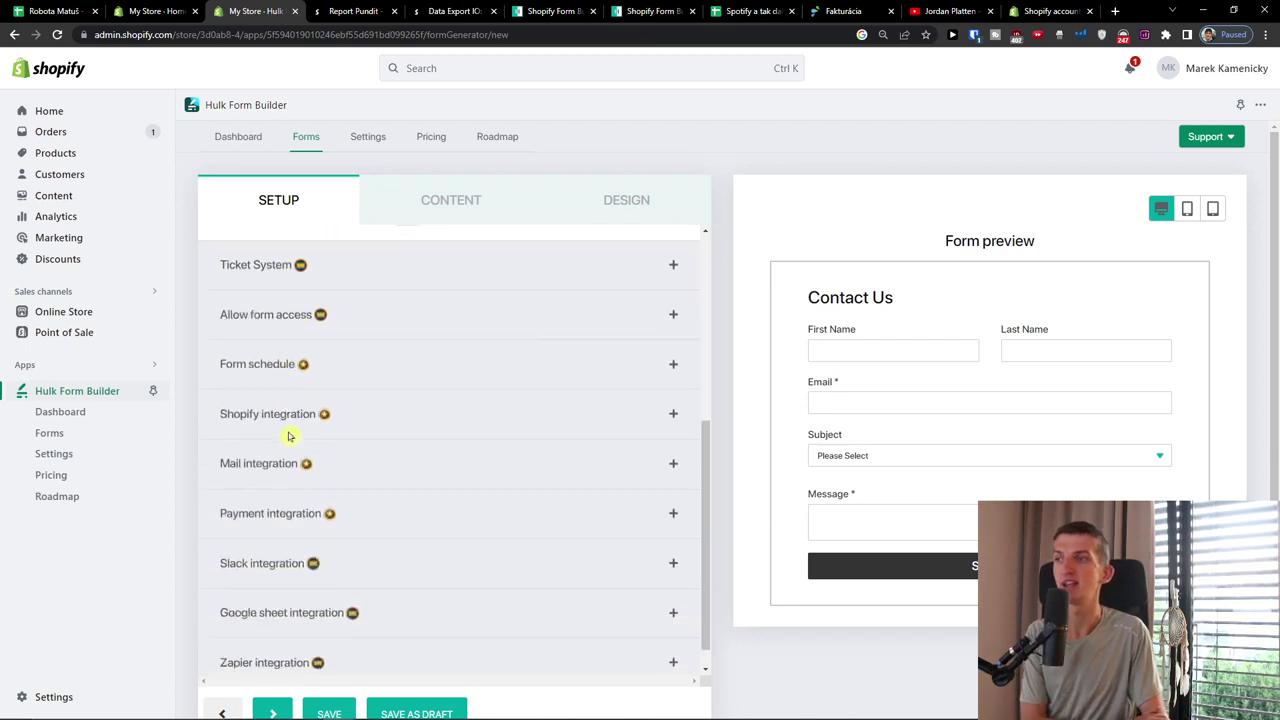
pyautogui.scroll(6, 289, 436)
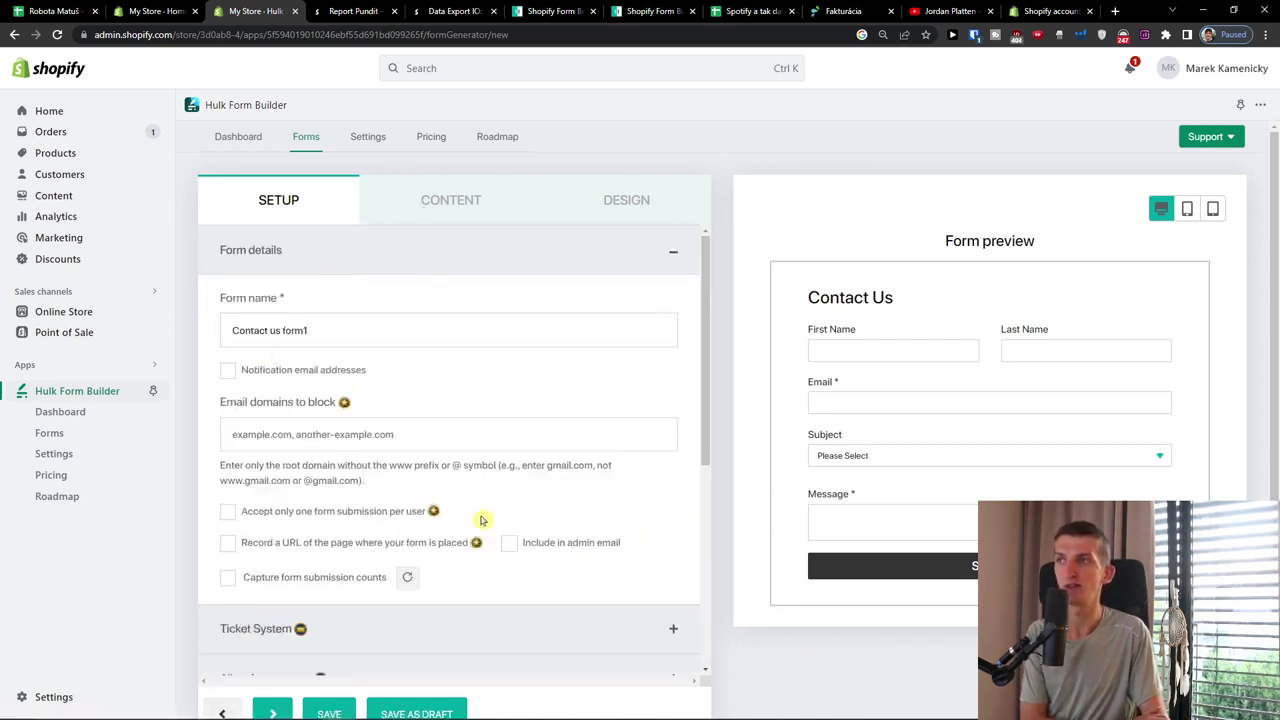
pyautogui.scroll(-5, 416, 480)
pyautogui.scroll(-1, 416, 517)
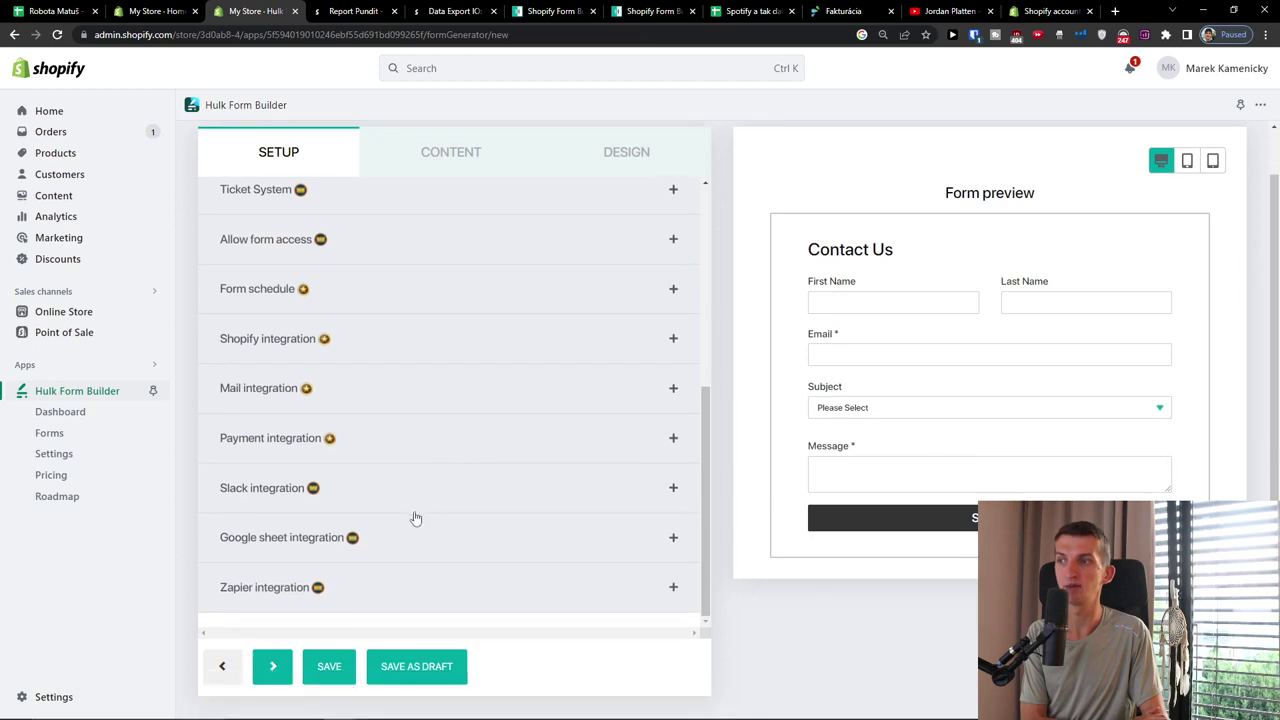
pyautogui.click(272, 666)
pyautogui.scroll(1, 449, 378)
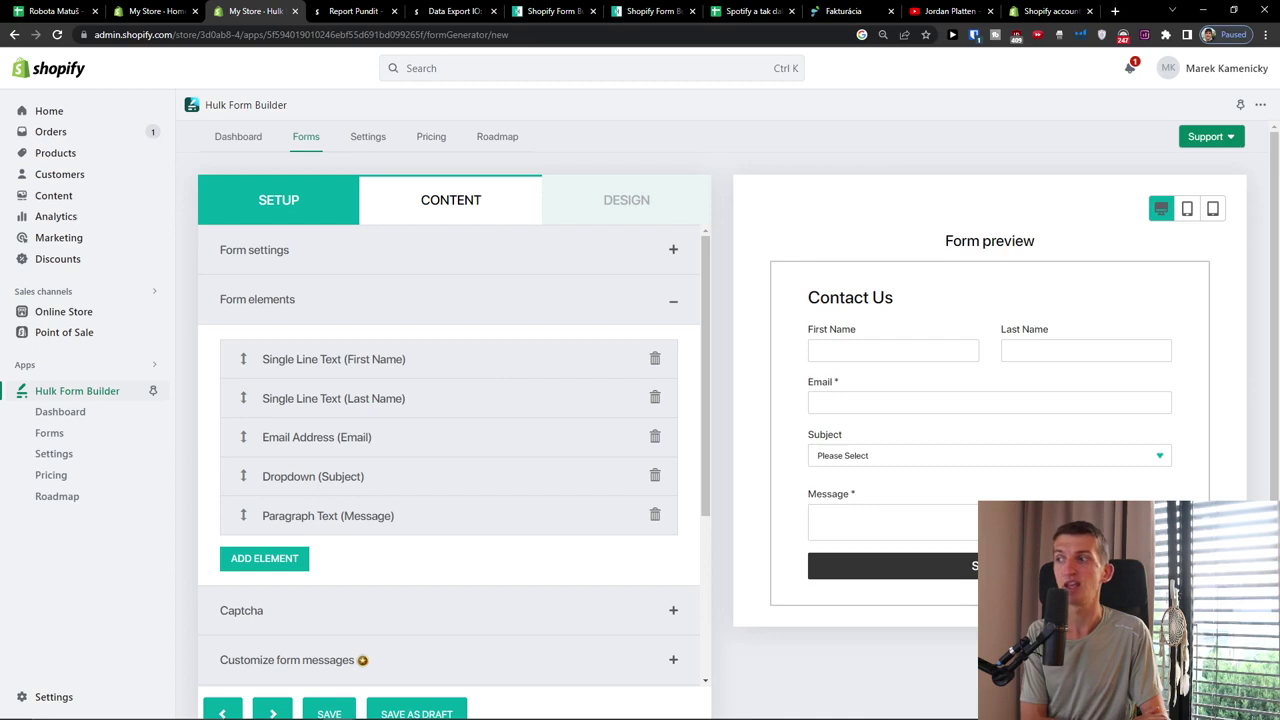
# - In Form settings, add the fruit-chart banner image and centre-align it
pyautogui.click(399, 258)
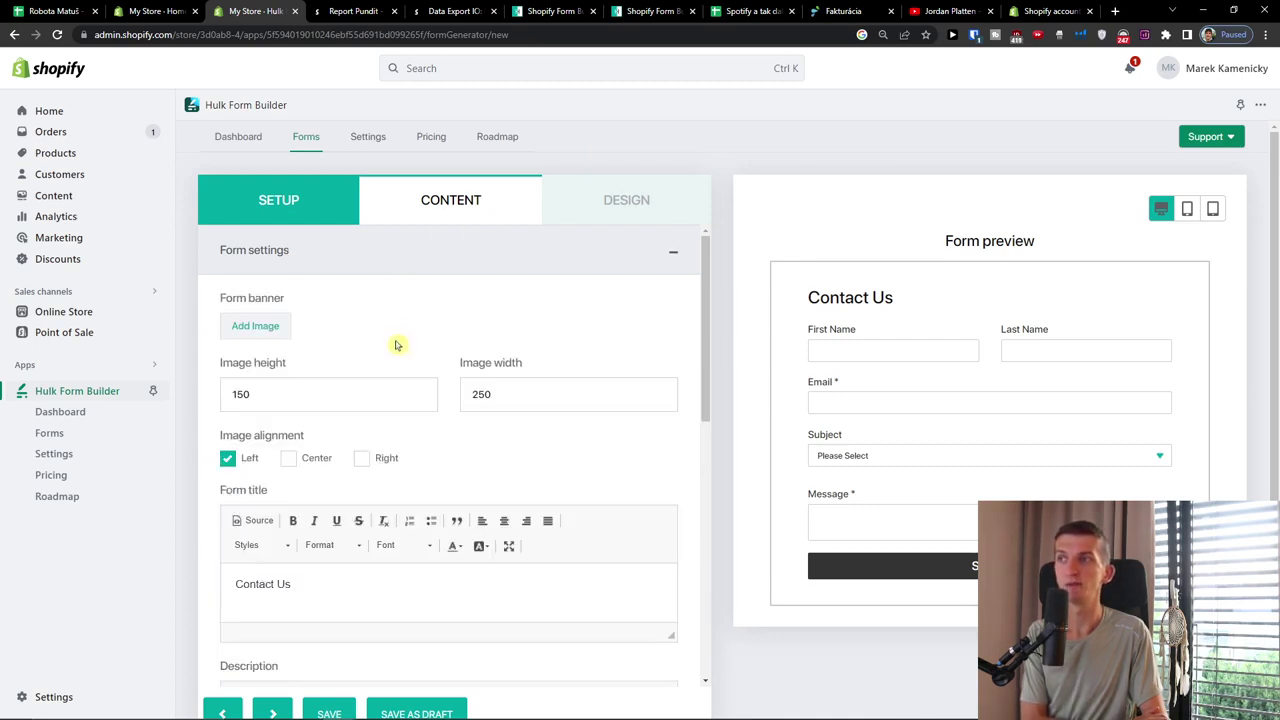
pyautogui.click(258, 326)
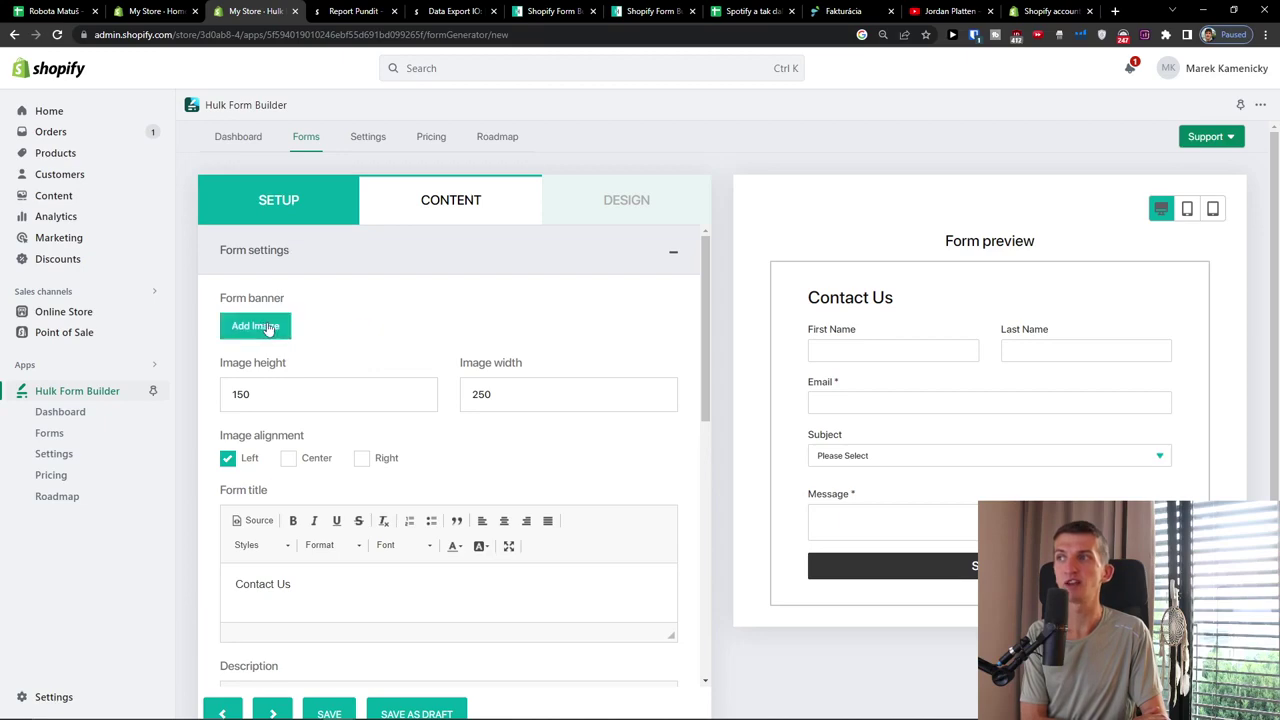
pyautogui.click(258, 326)
pyautogui.click(585, 265)
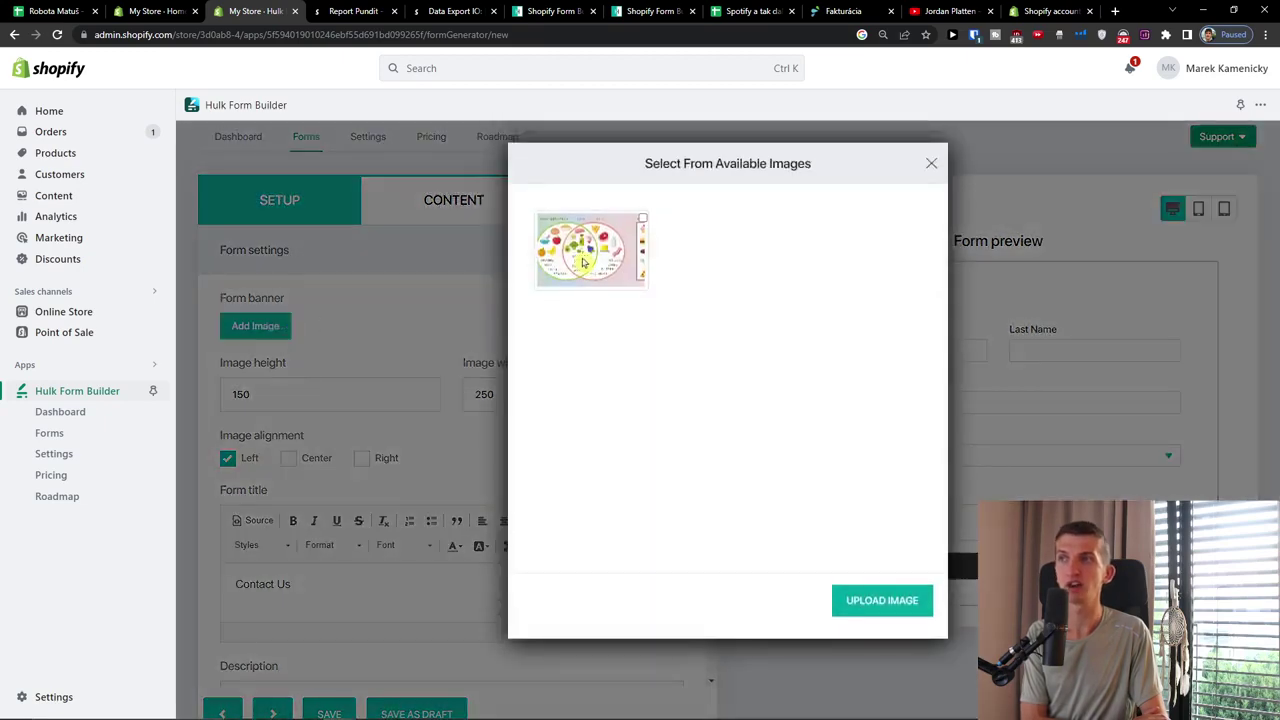
pyautogui.click(870, 598)
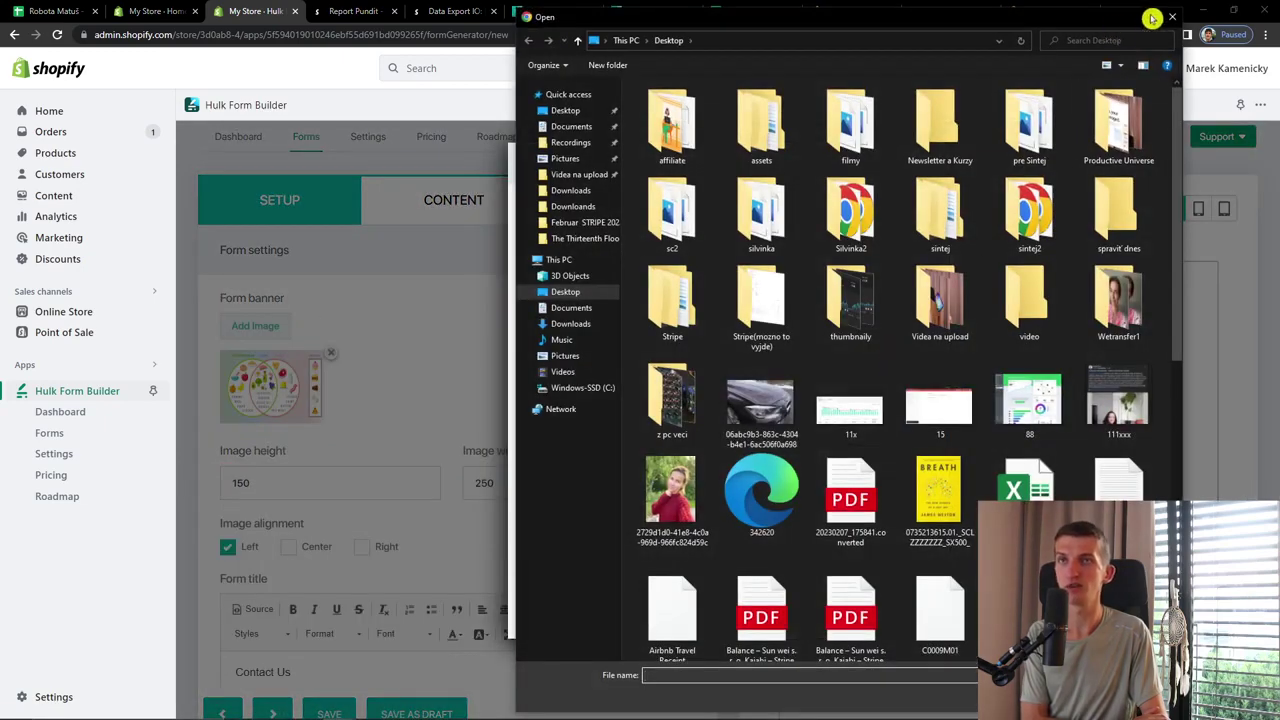
pyautogui.click(1171, 17)
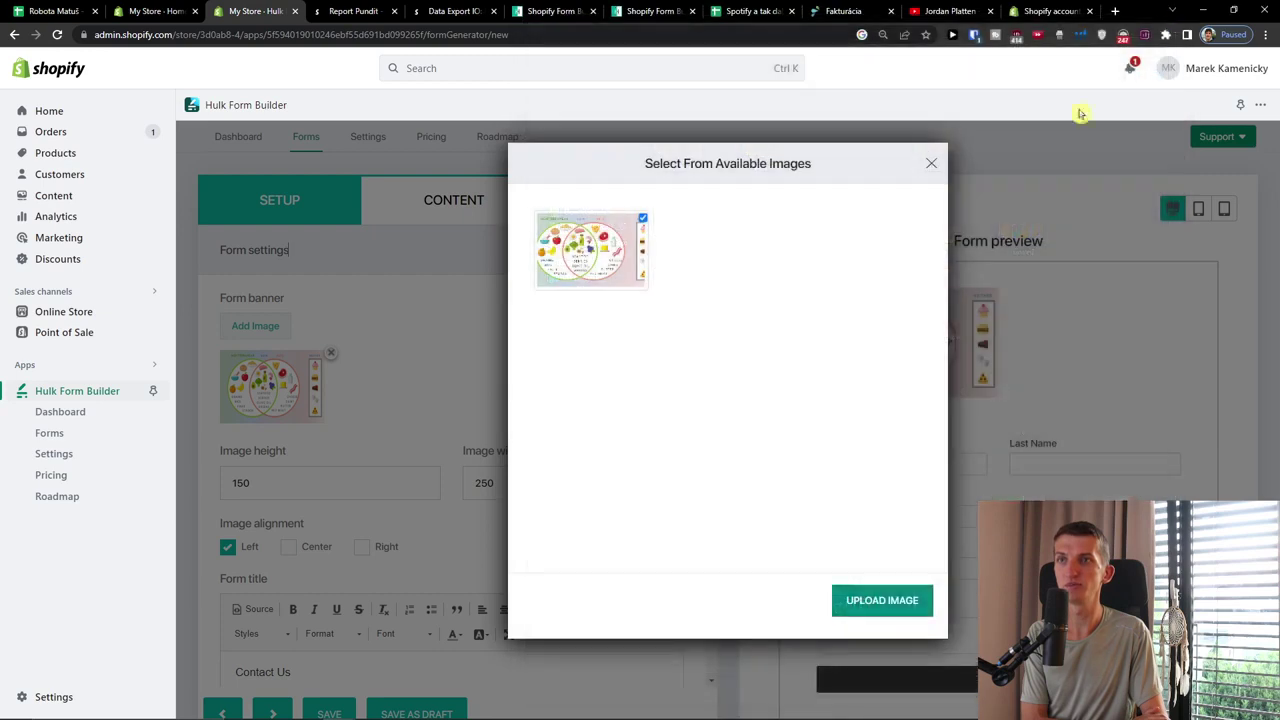
pyautogui.click(932, 164)
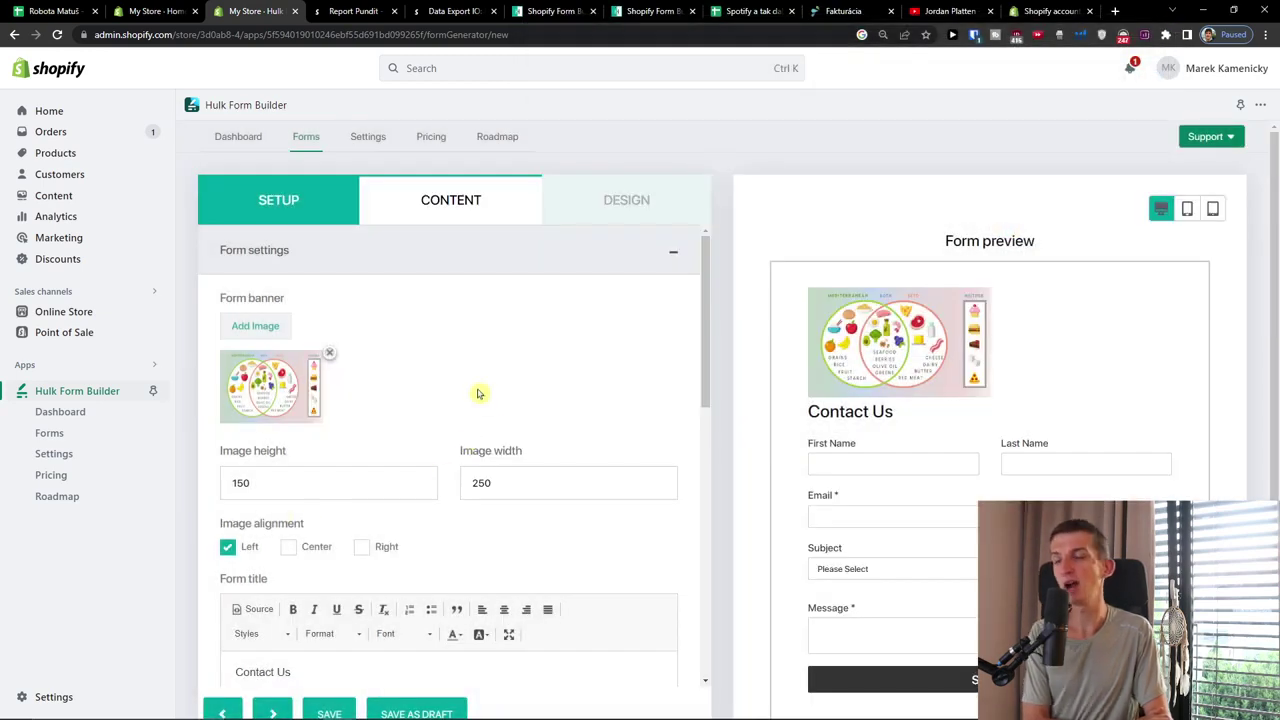
pyautogui.moveTo(598, 710)
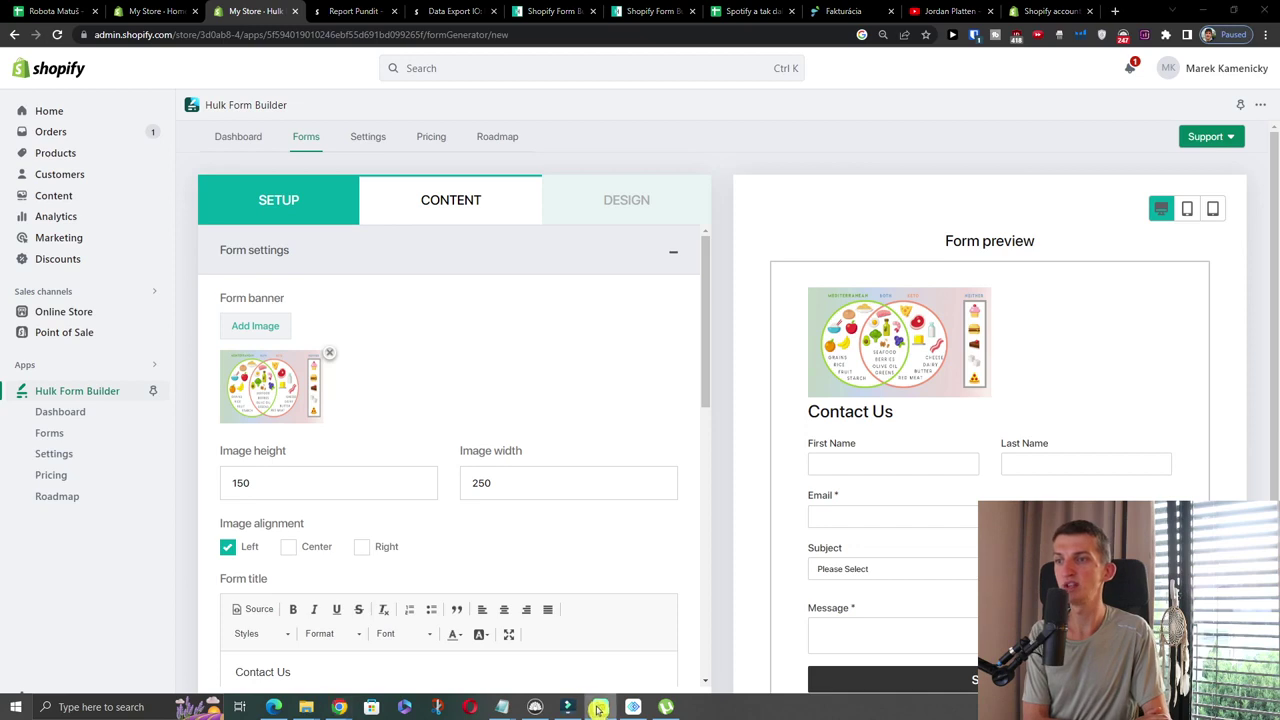
pyautogui.click(290, 548)
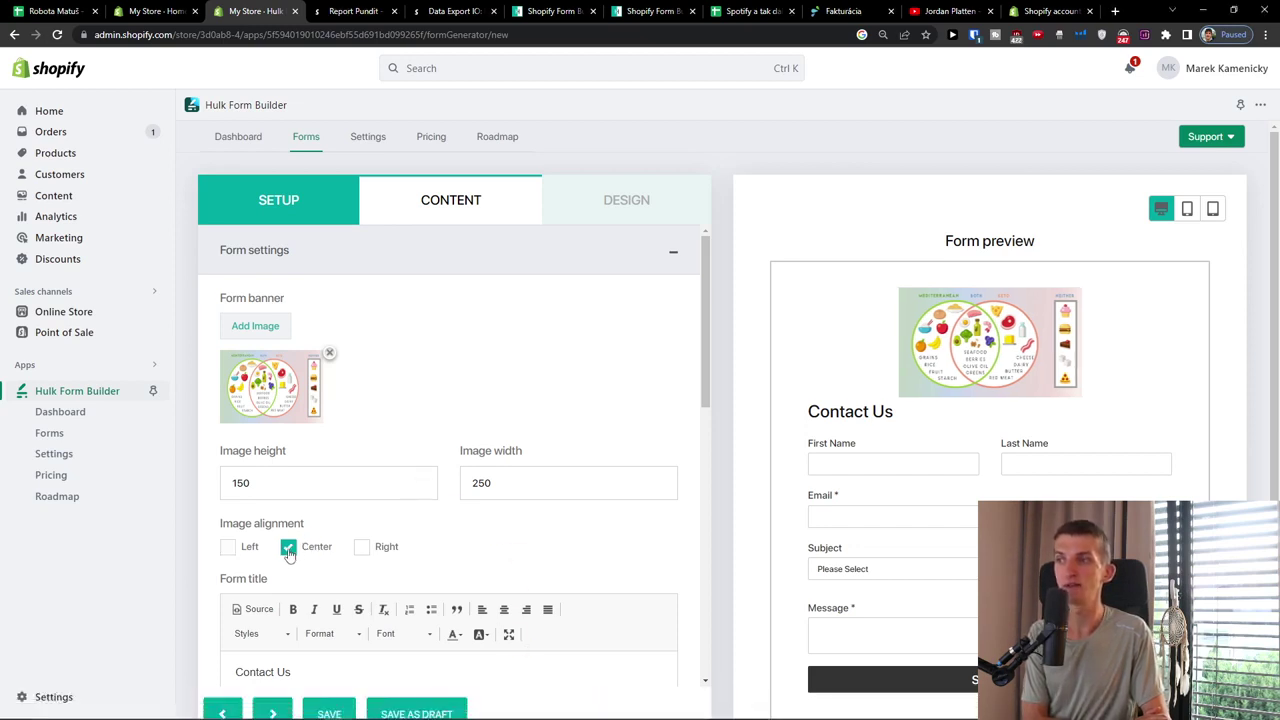
pyautogui.click(360, 547)
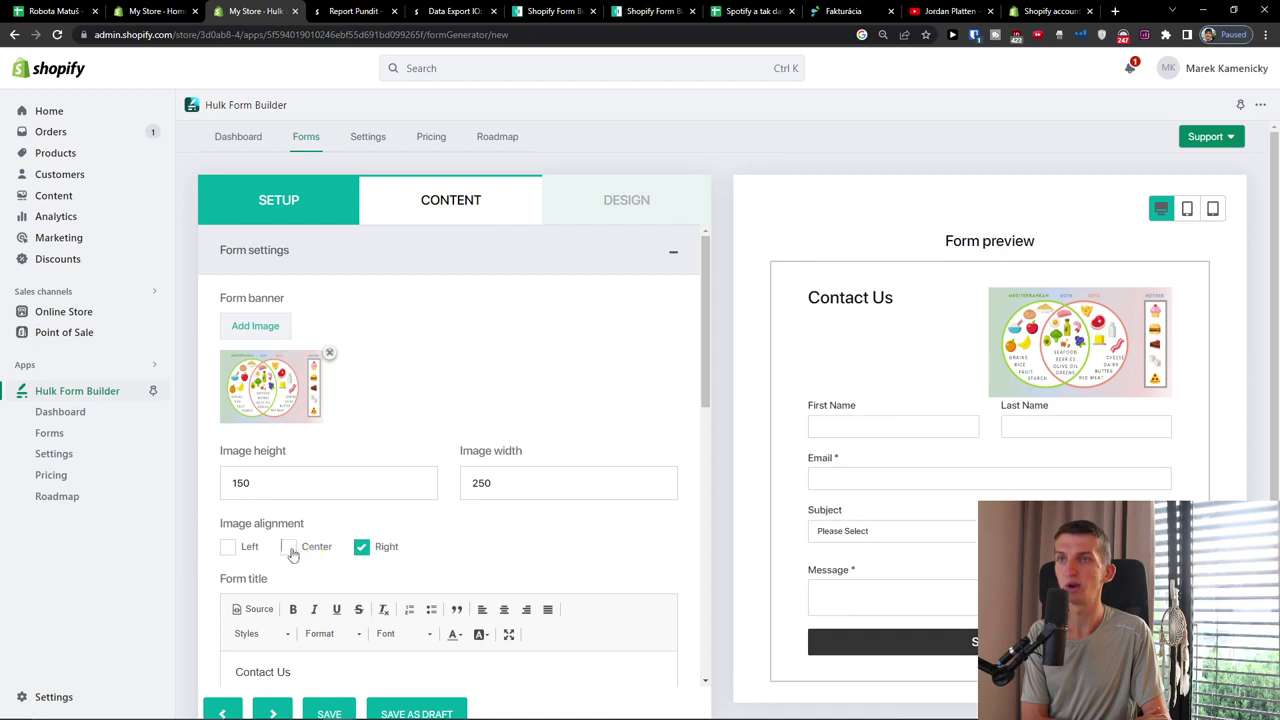
pyautogui.click(291, 549)
pyautogui.scroll(-3, 555, 578)
pyautogui.scroll(-2, 555, 578)
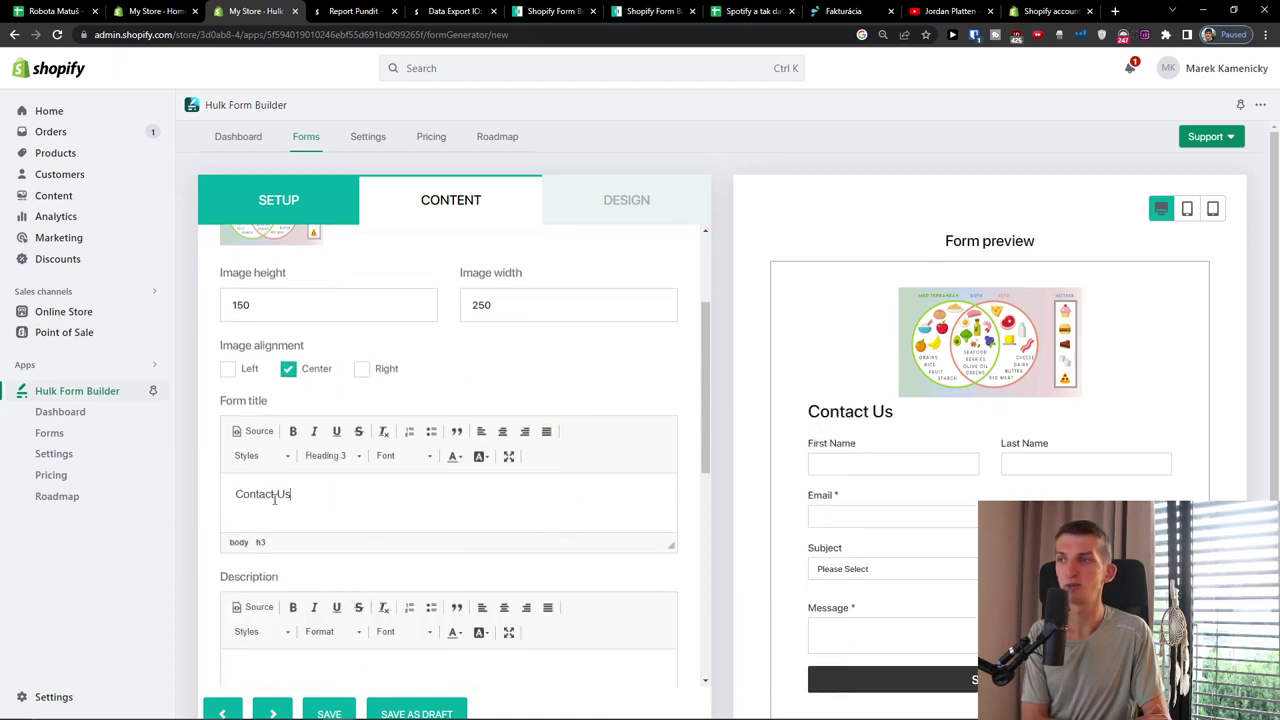
pyautogui.moveTo(300, 494); pyautogui.dragTo(210, 496)
pyautogui.scroll(-1, 400, 450)
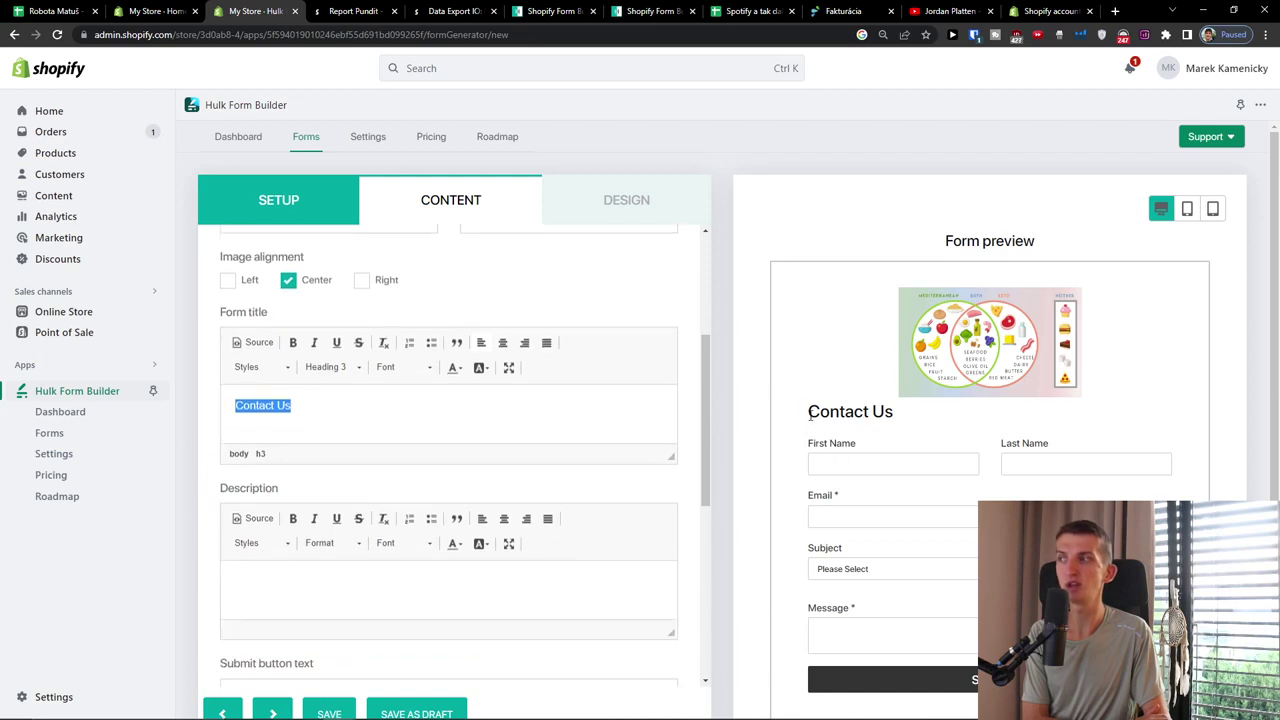
# - Place the caret in the form title to change it to 'Contact Us123'
pyautogui.moveTo(808, 412); pyautogui.dragTo(921, 420)
pyautogui.click(530, 409)
pyautogui.doubleClick(530, 409)
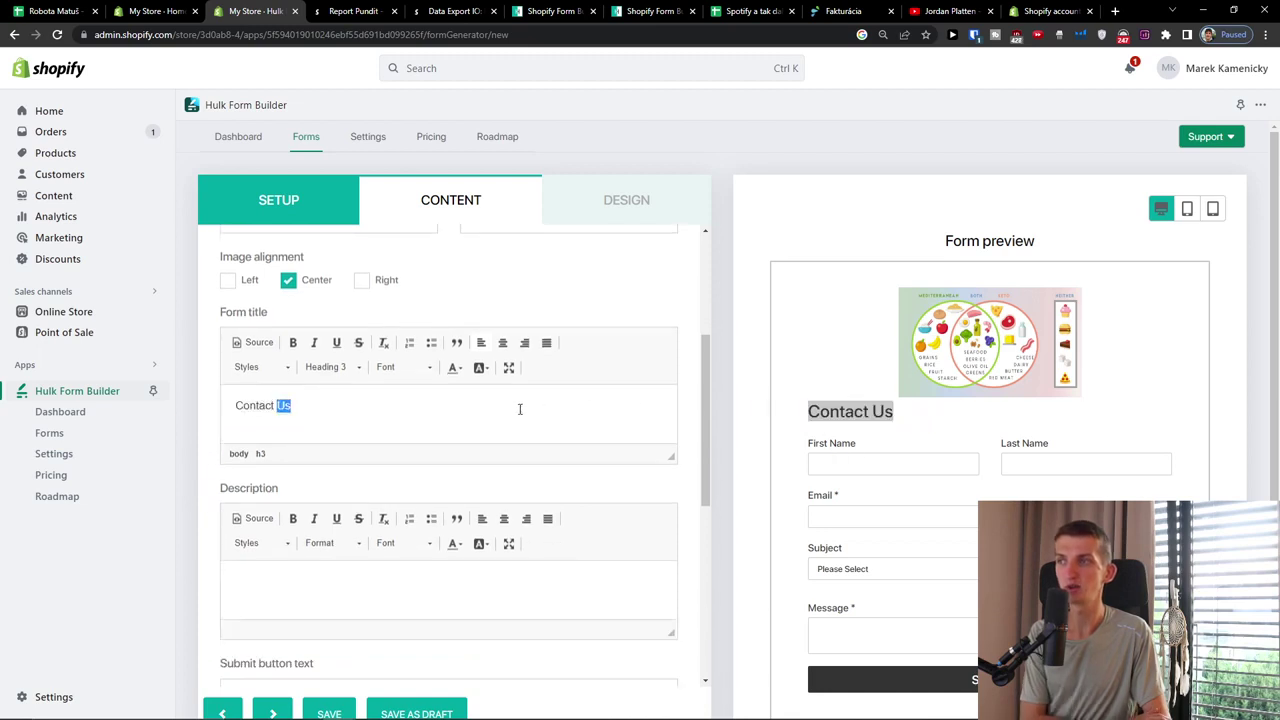
pyautogui.tripleClick(530, 409)
pyautogui.click(534, 411)
pyautogui.write('123')
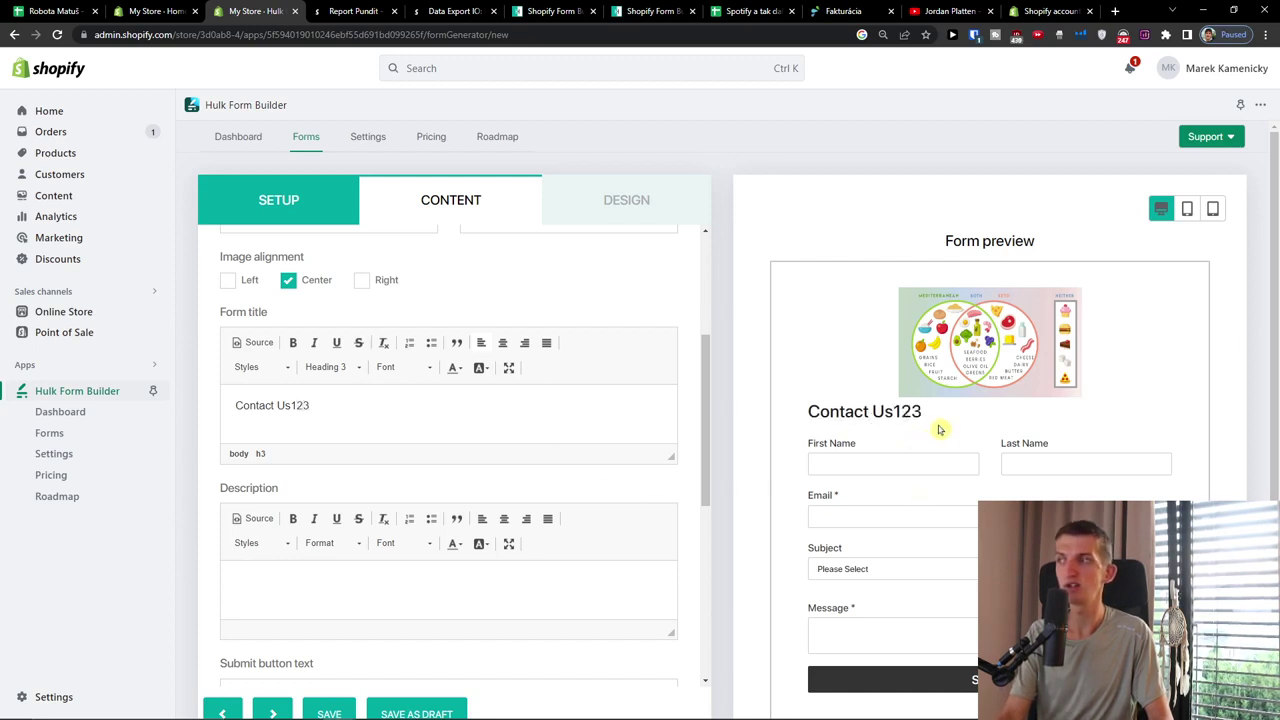
pyautogui.scroll(-1, 429, 408)
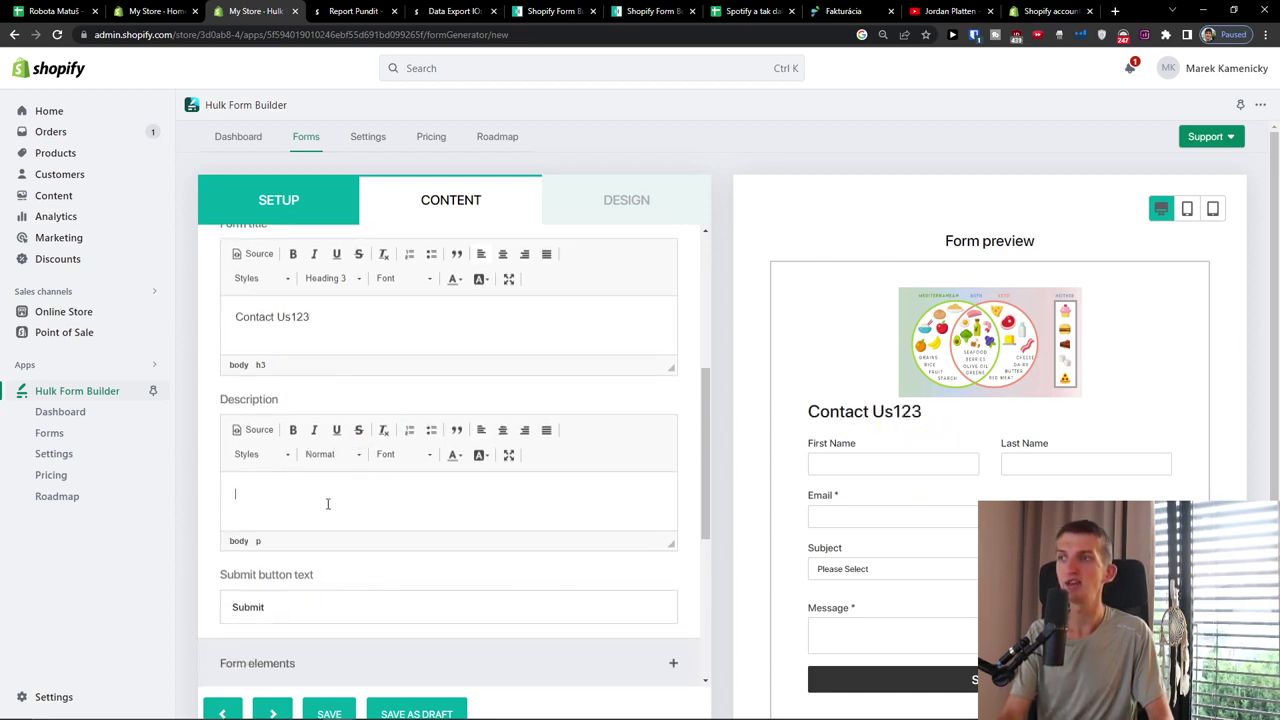
pyautogui.write('123')
pyautogui.scroll(-1, 843, 456)
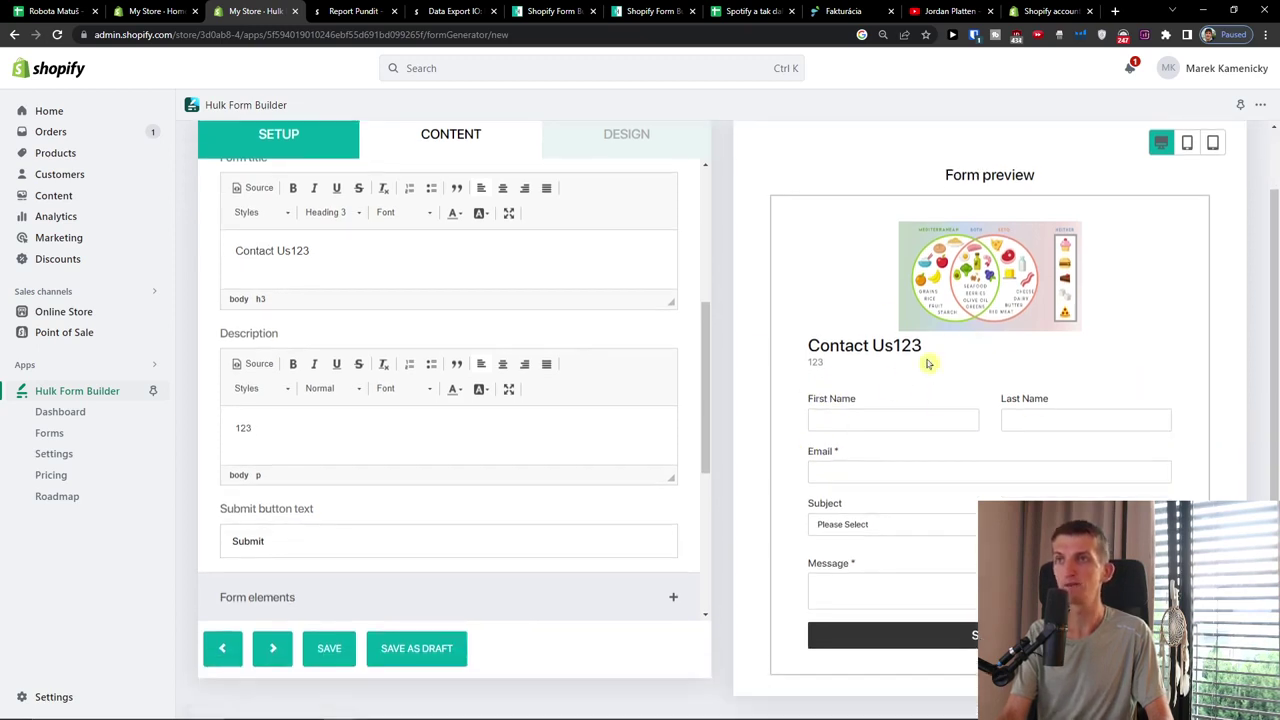
pyautogui.press('BackSpace')
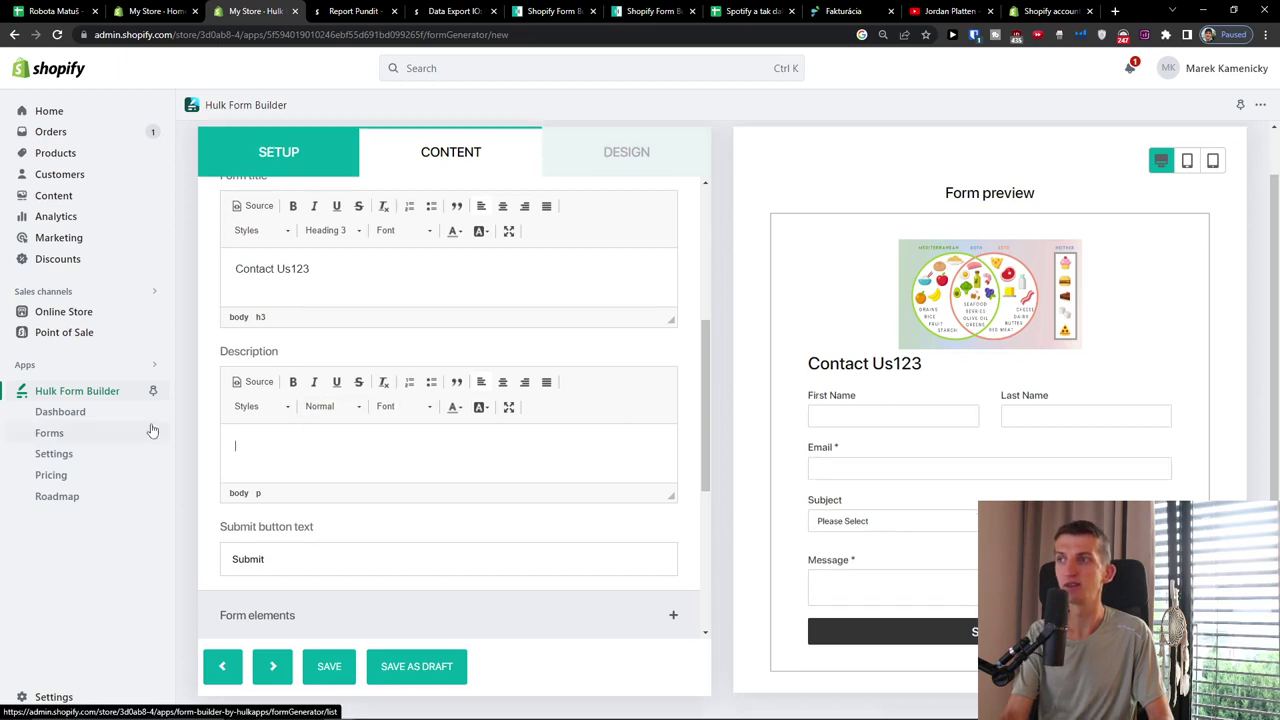
pyautogui.scroll(-1, 393, 529)
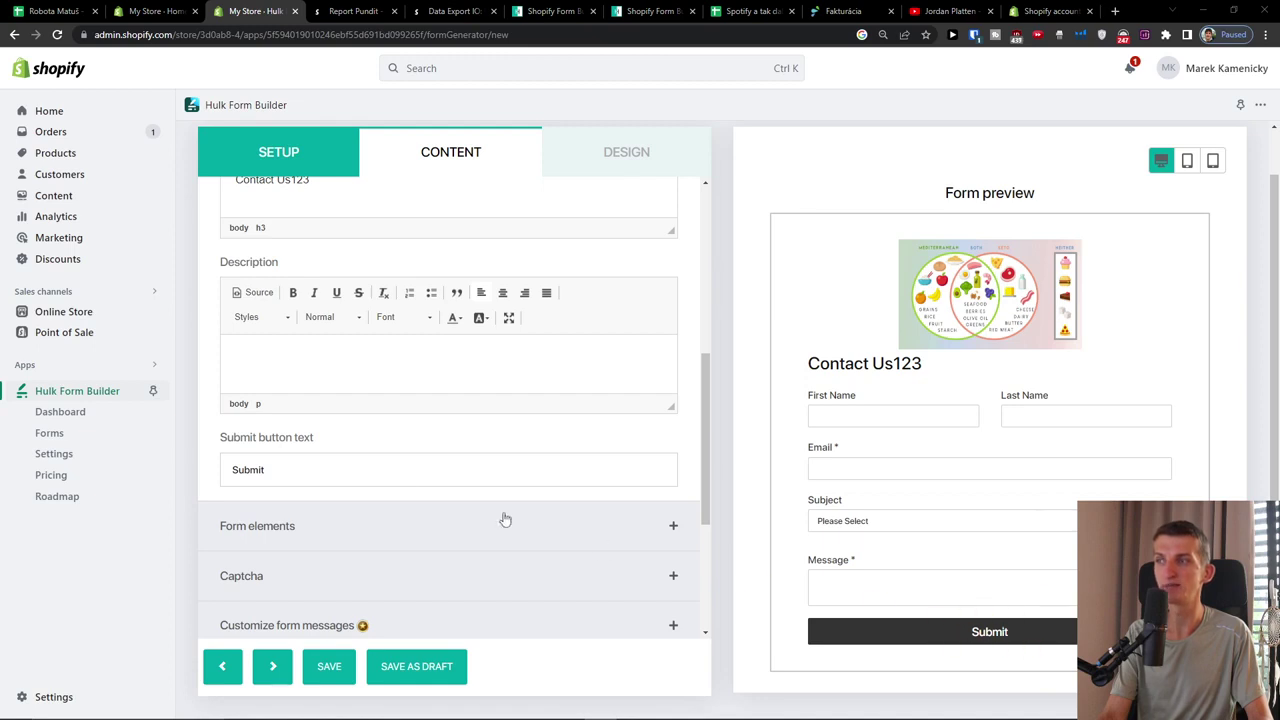
pyautogui.doubleClick(319, 469)
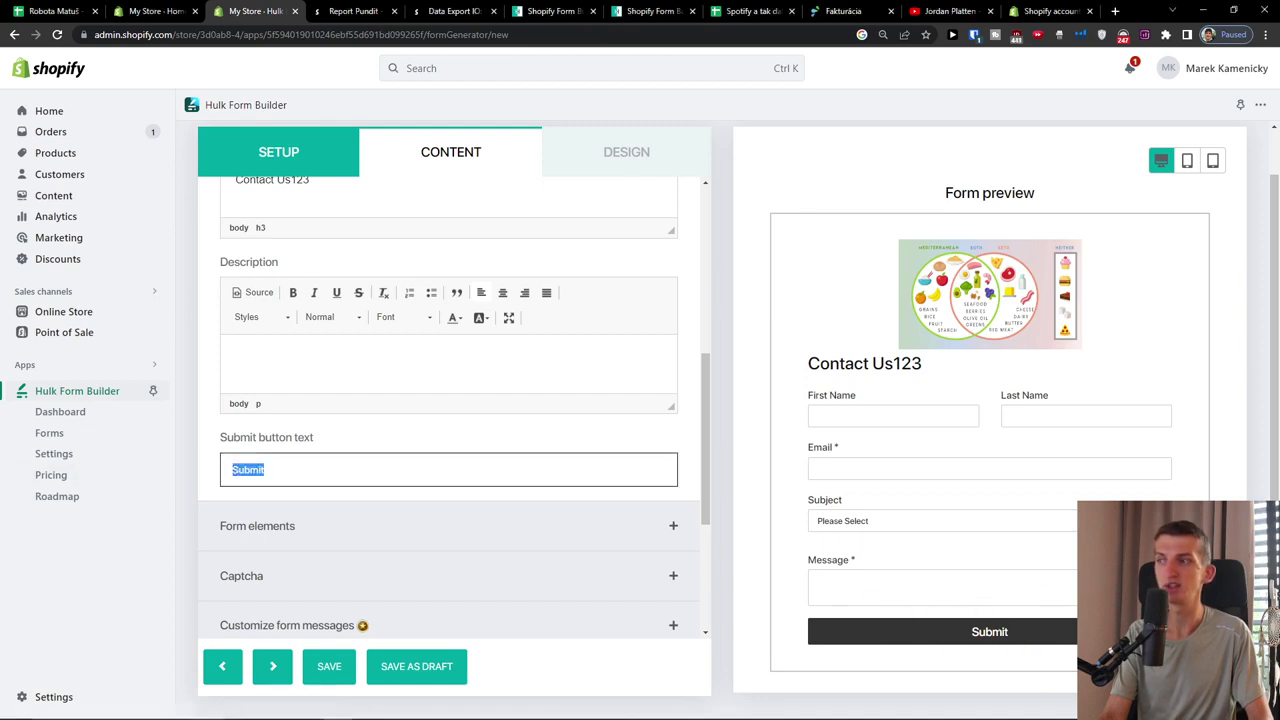
# - Expand Form elements, move Last Name beside First Name, and bring up the element catalog
pyautogui.click(438, 526)
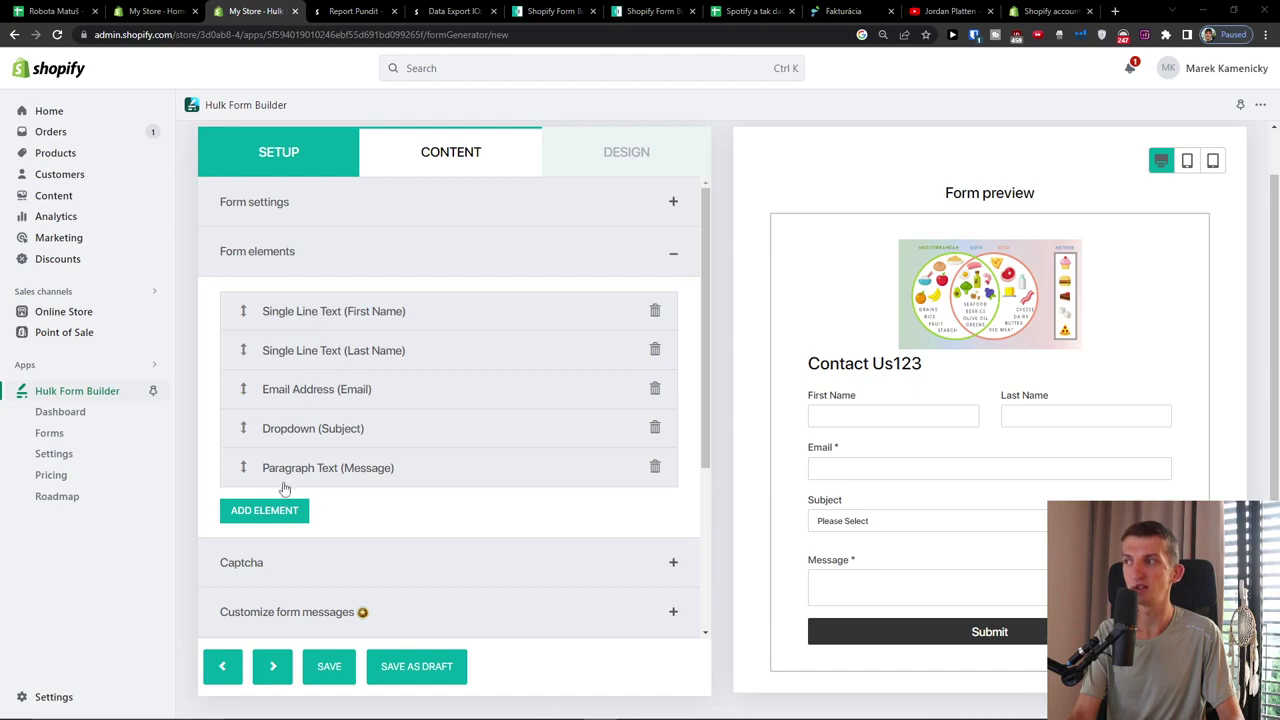
pyautogui.moveTo(302, 351); pyautogui.dragTo(307, 315)
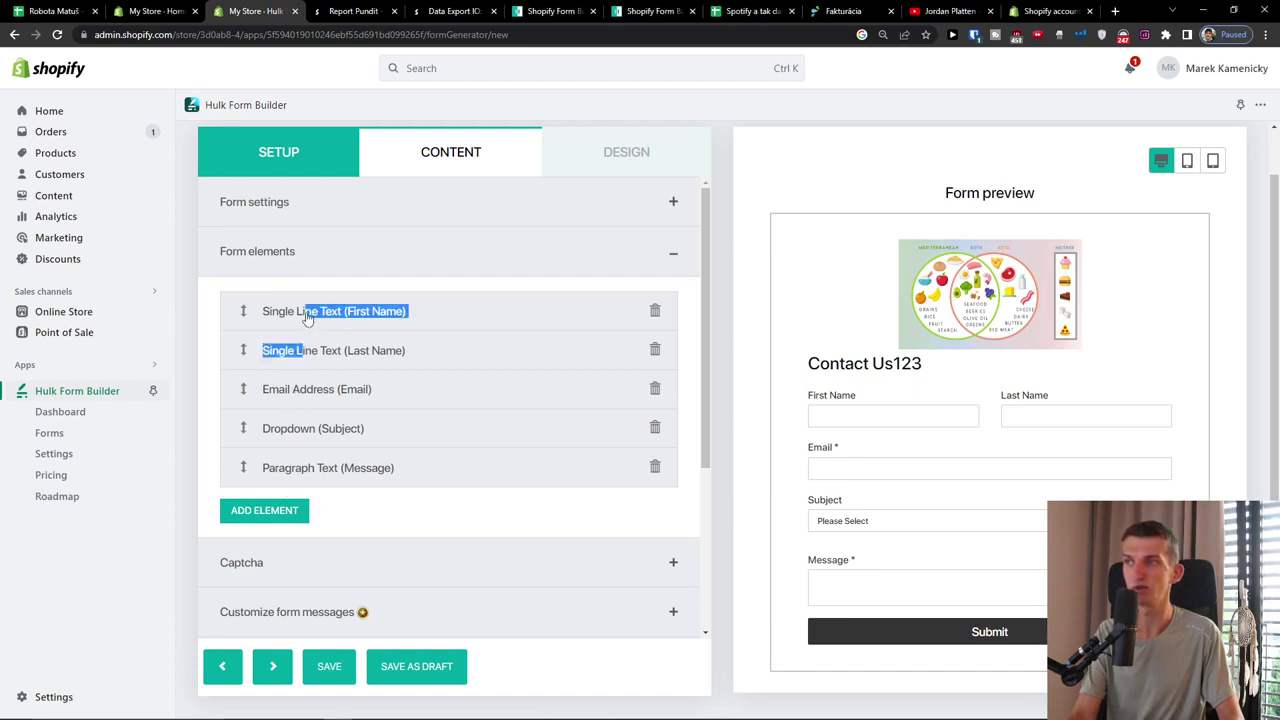
pyautogui.click(243, 350)
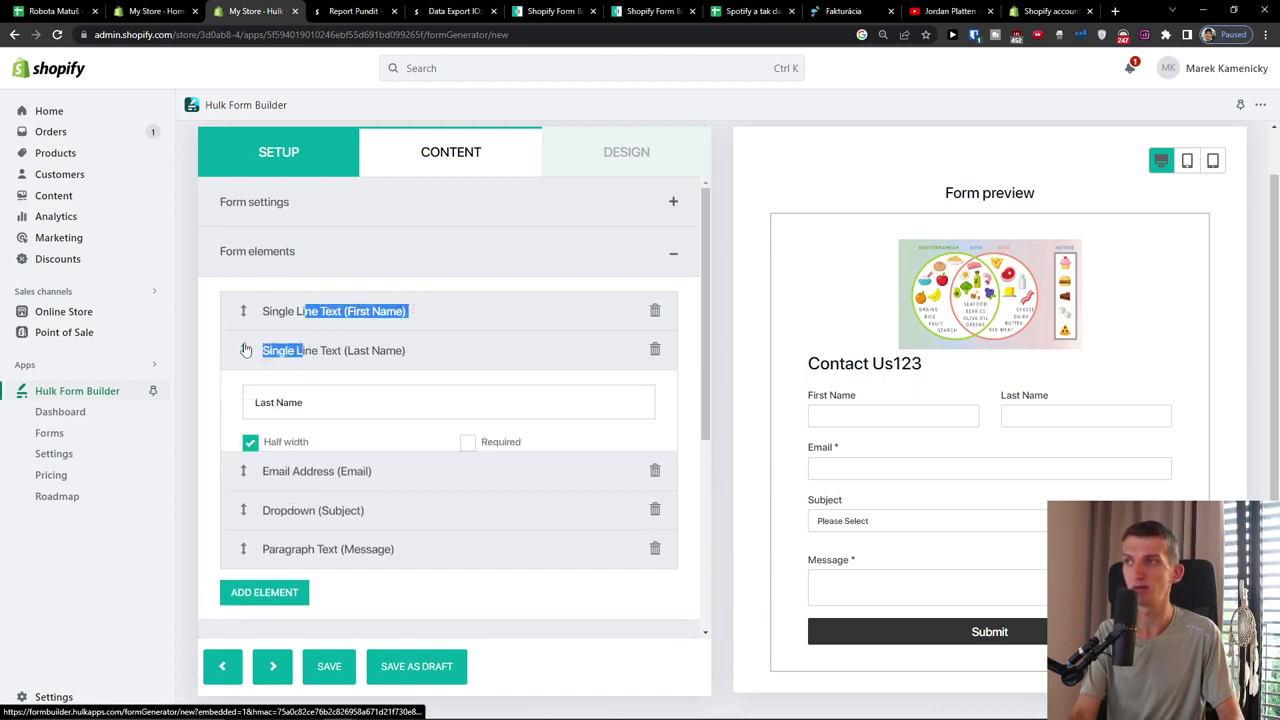
pyautogui.moveTo(243, 350)
pyautogui.mouseDown()
pyautogui.moveTo(245, 395)
pyautogui.moveTo(243, 340)
pyautogui.mouseUp()
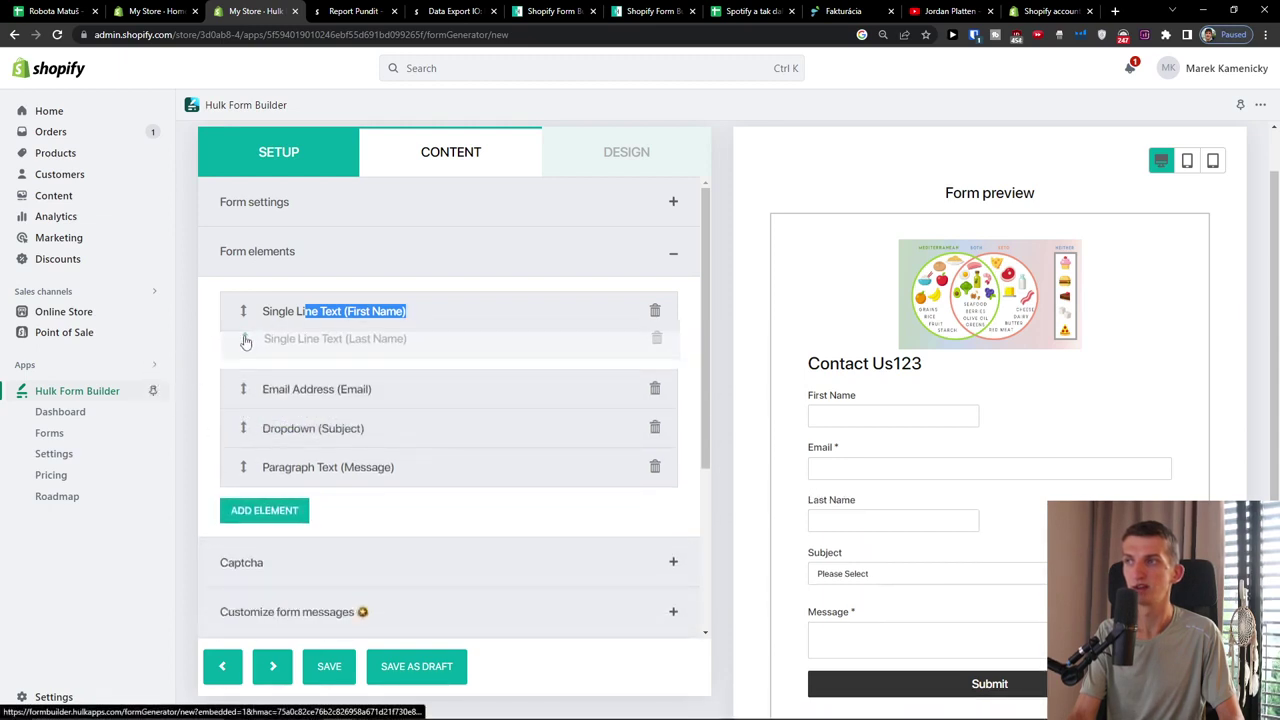
pyautogui.click(265, 512)
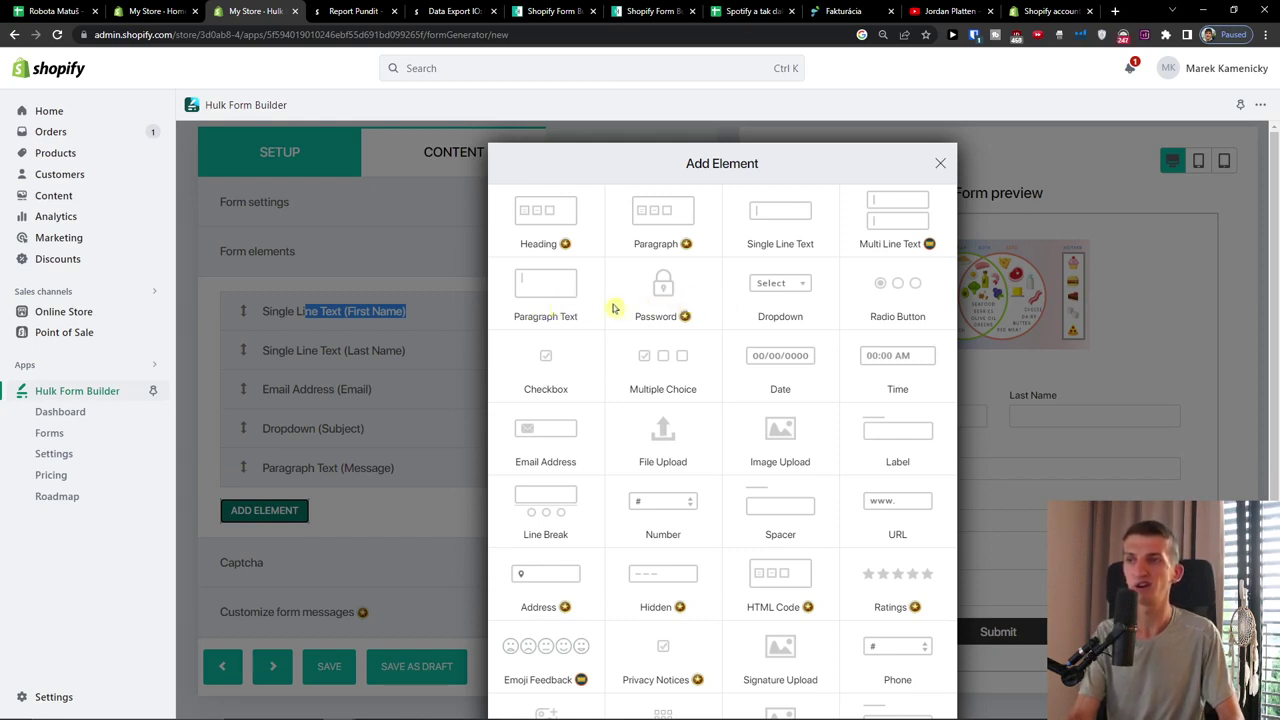
pyautogui.scroll(-2, 808, 312)
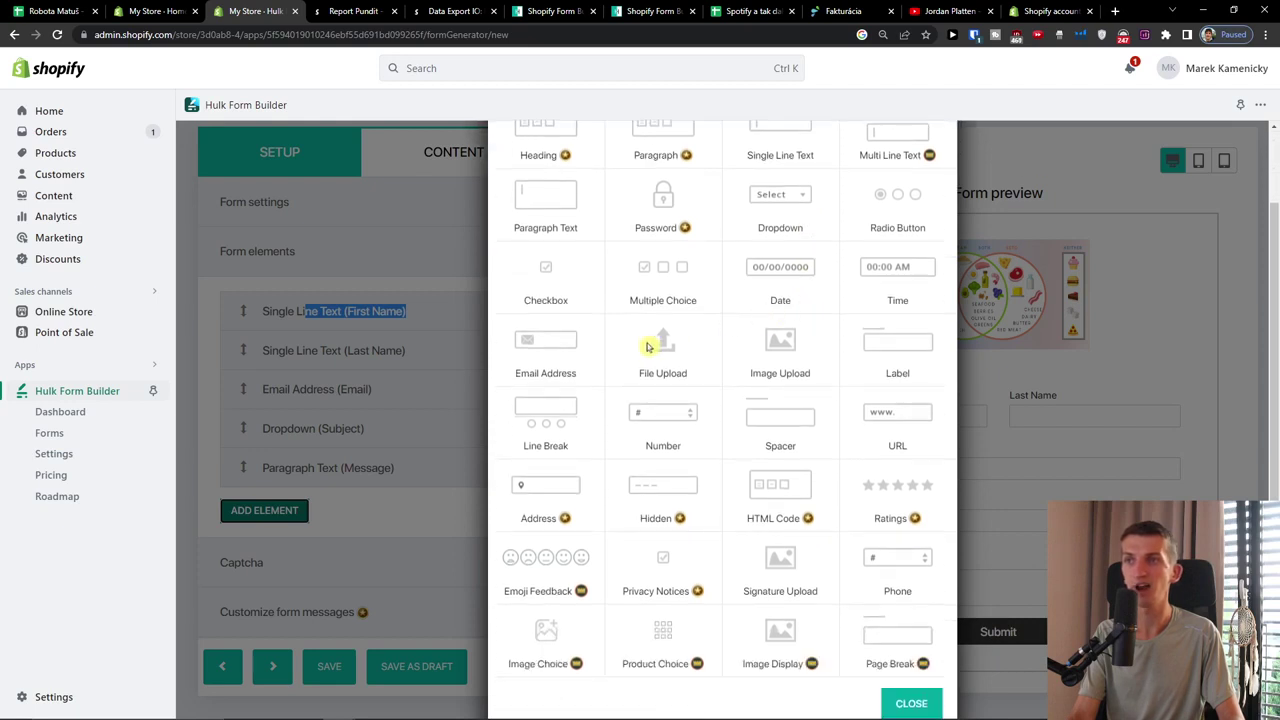
pyautogui.scroll(-1, 648, 347)
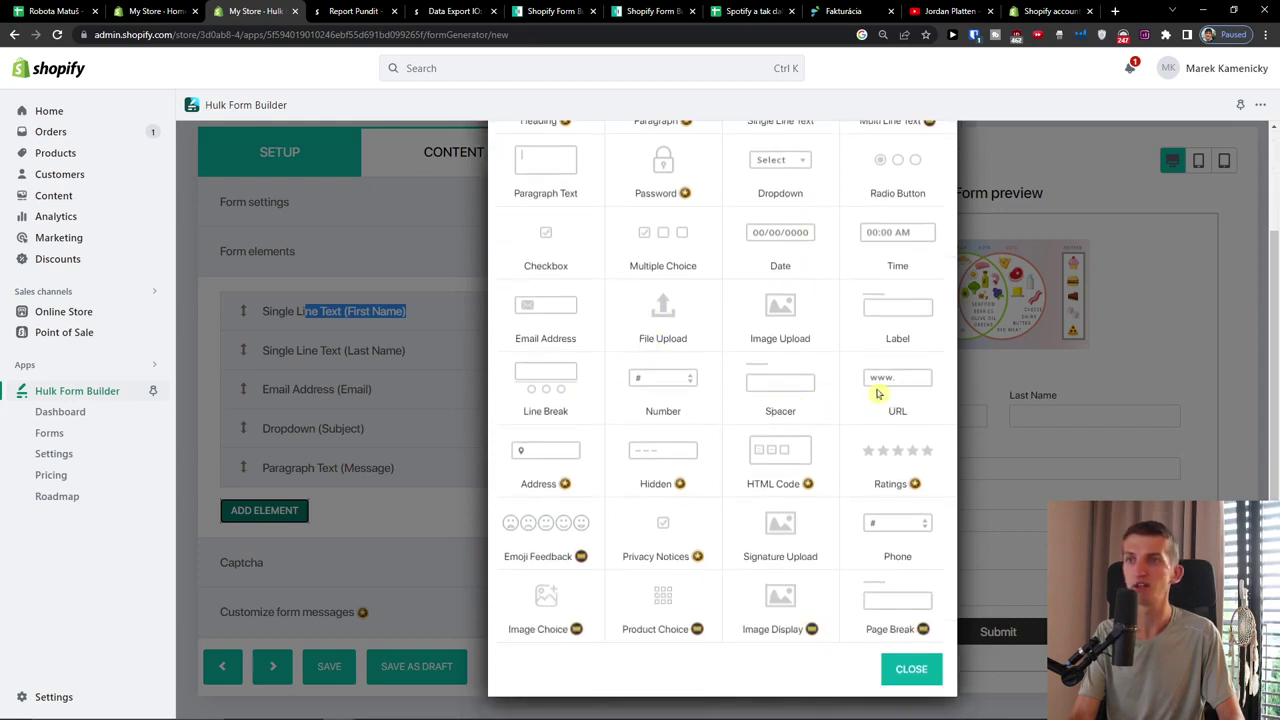
pyautogui.scroll(3, 840, 495)
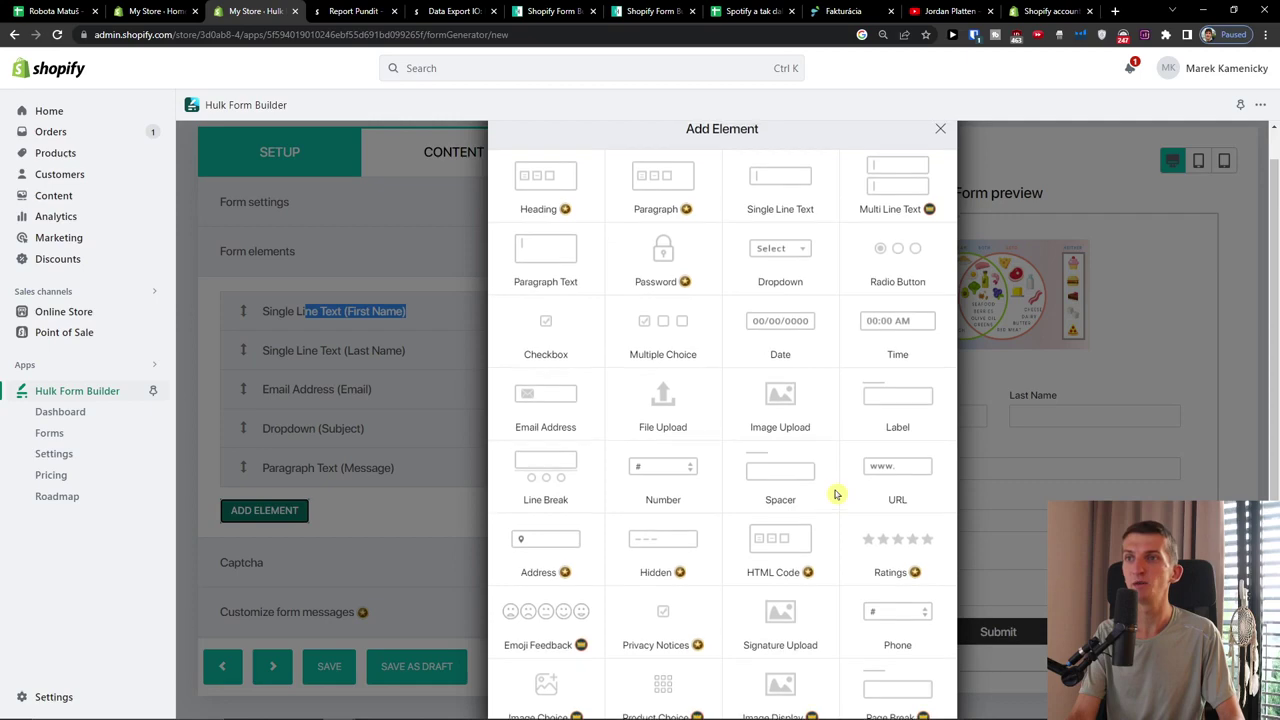
# - Add File Upload and Date fields, test the date picker, and expand First Name's settings
pyautogui.click(663, 420)
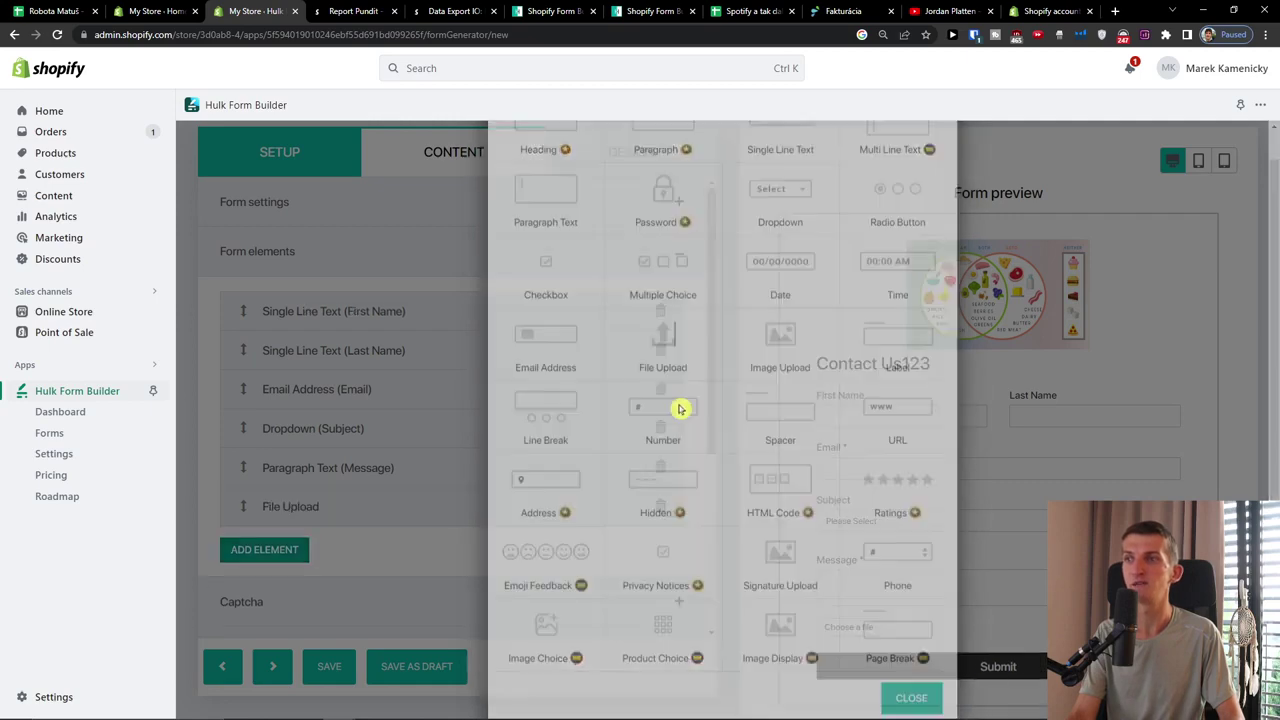
pyautogui.scroll(-1, 850, 560)
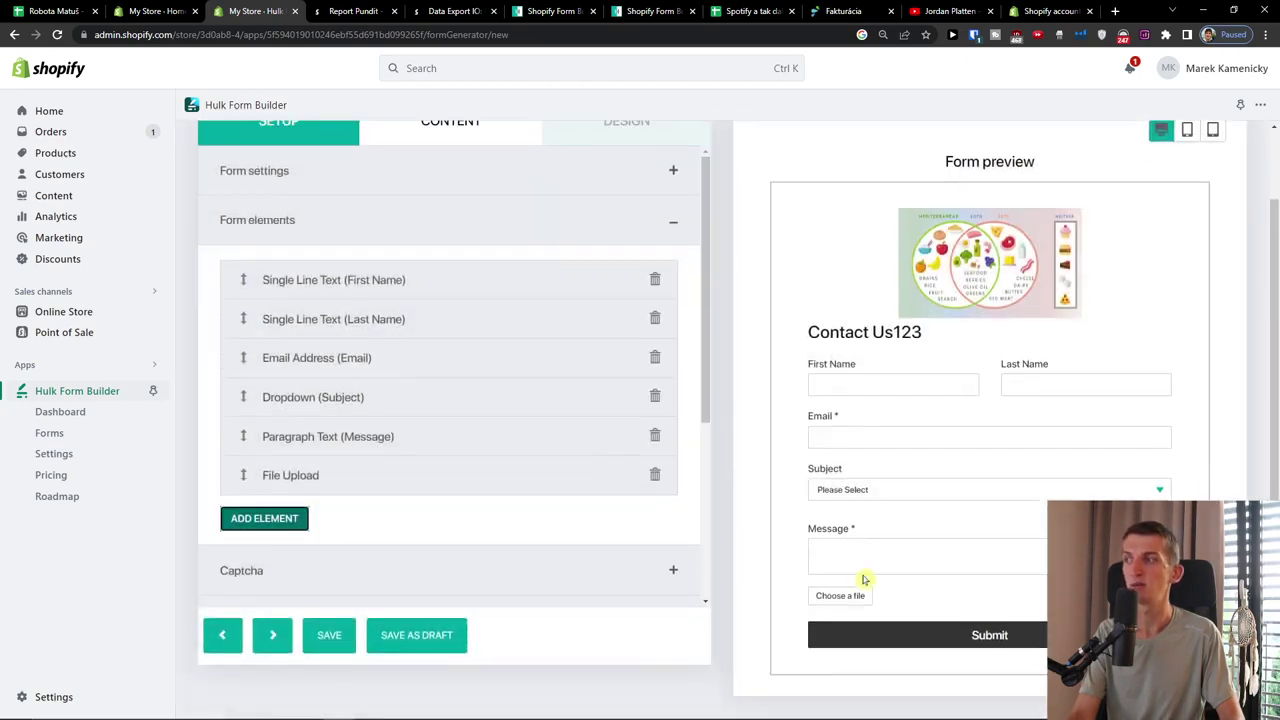
pyautogui.click(275, 518)
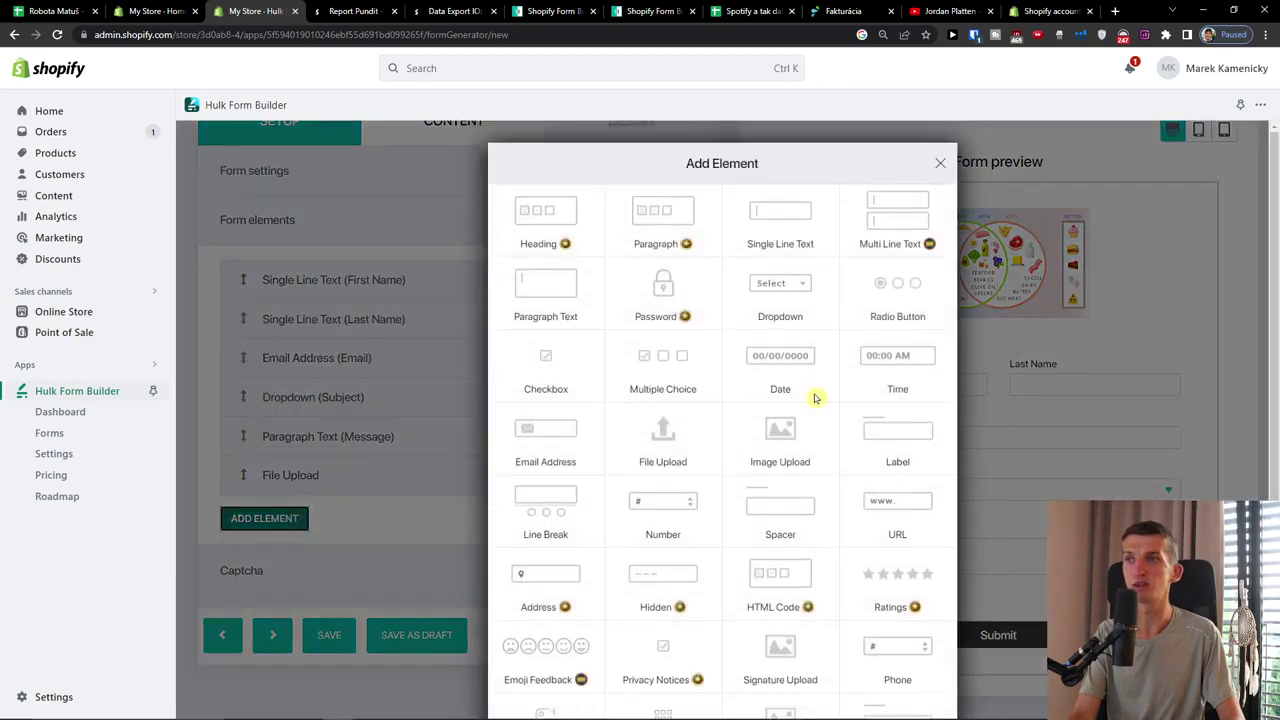
pyautogui.scroll(-2, 814, 398)
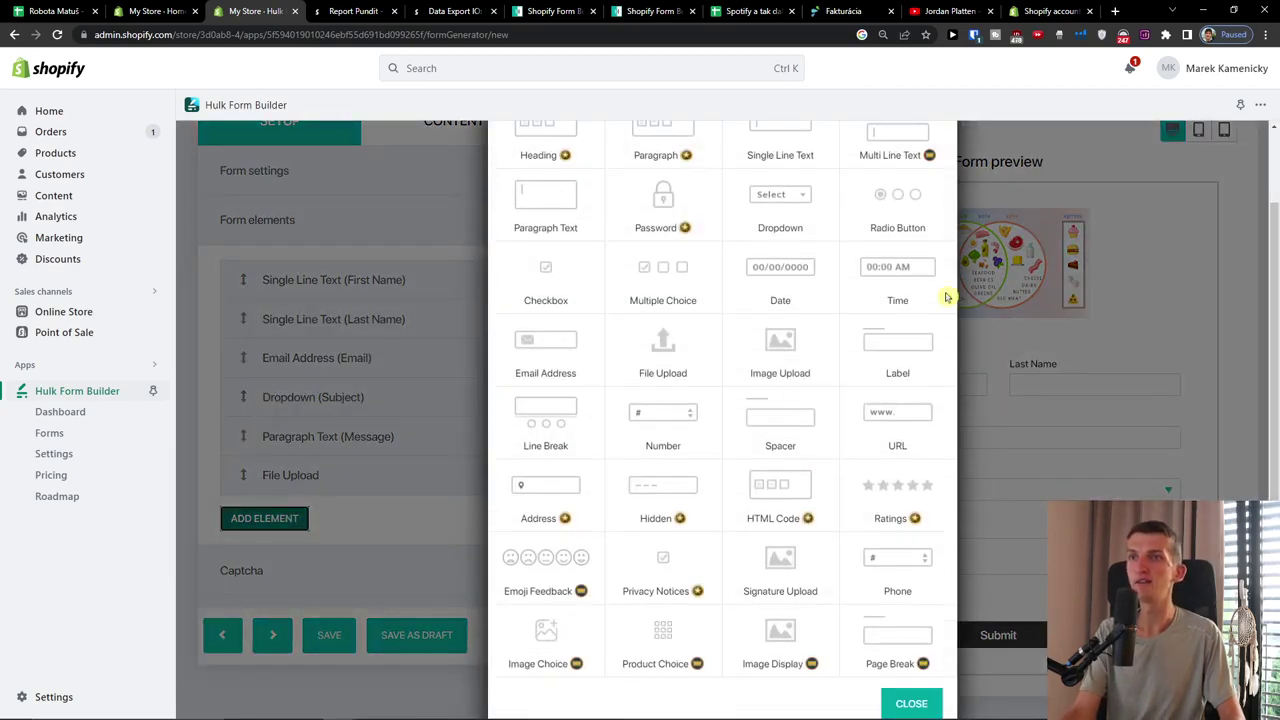
pyautogui.click(768, 278)
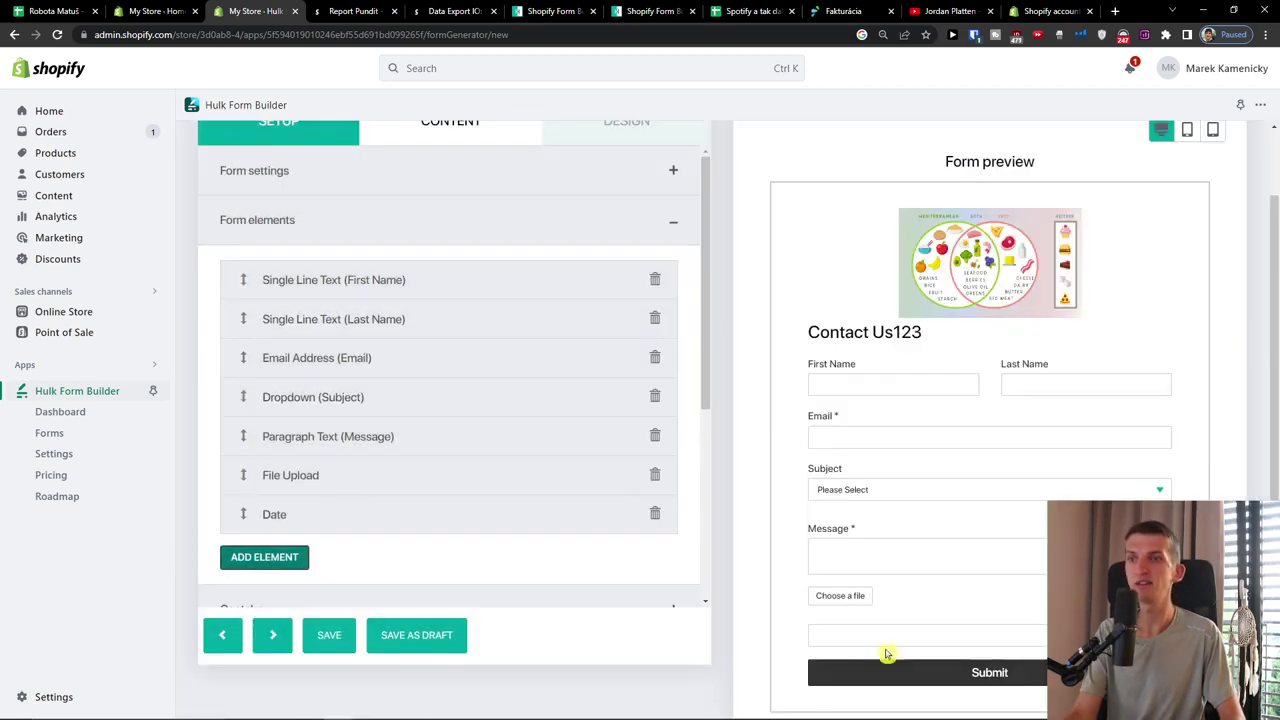
pyautogui.click(845, 635)
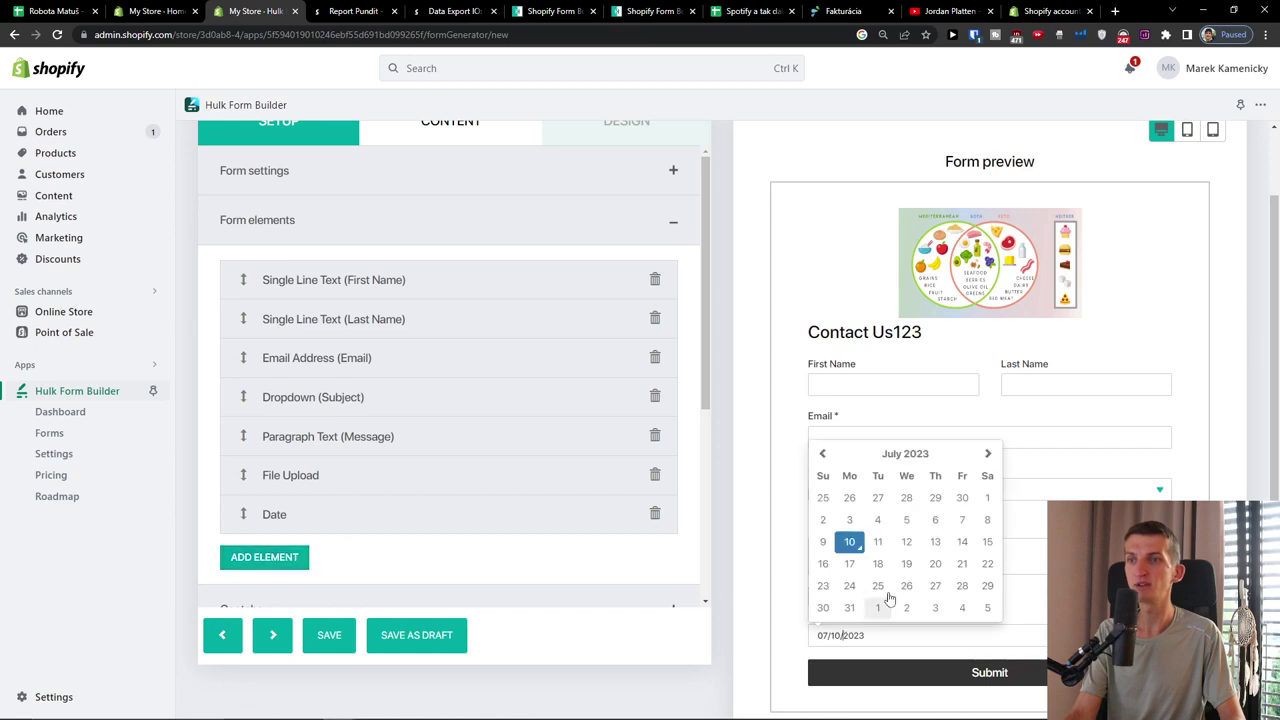
pyautogui.click(723, 531)
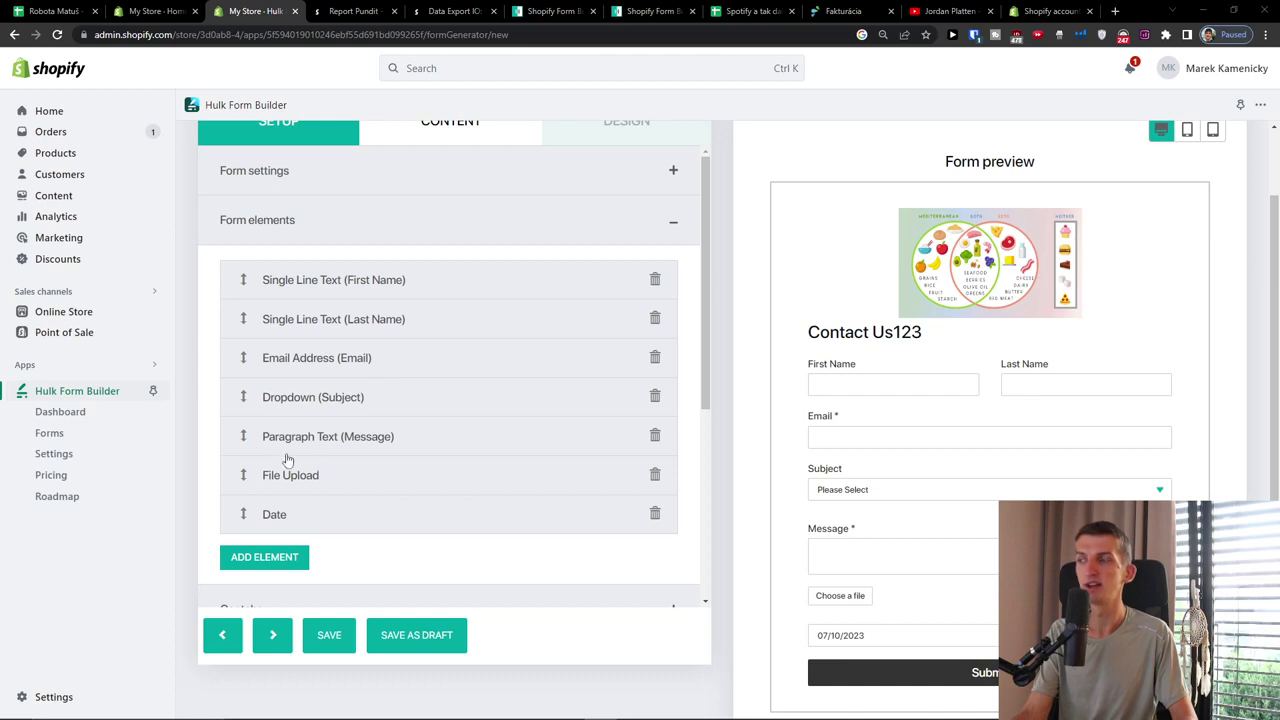
pyautogui.click(360, 290)
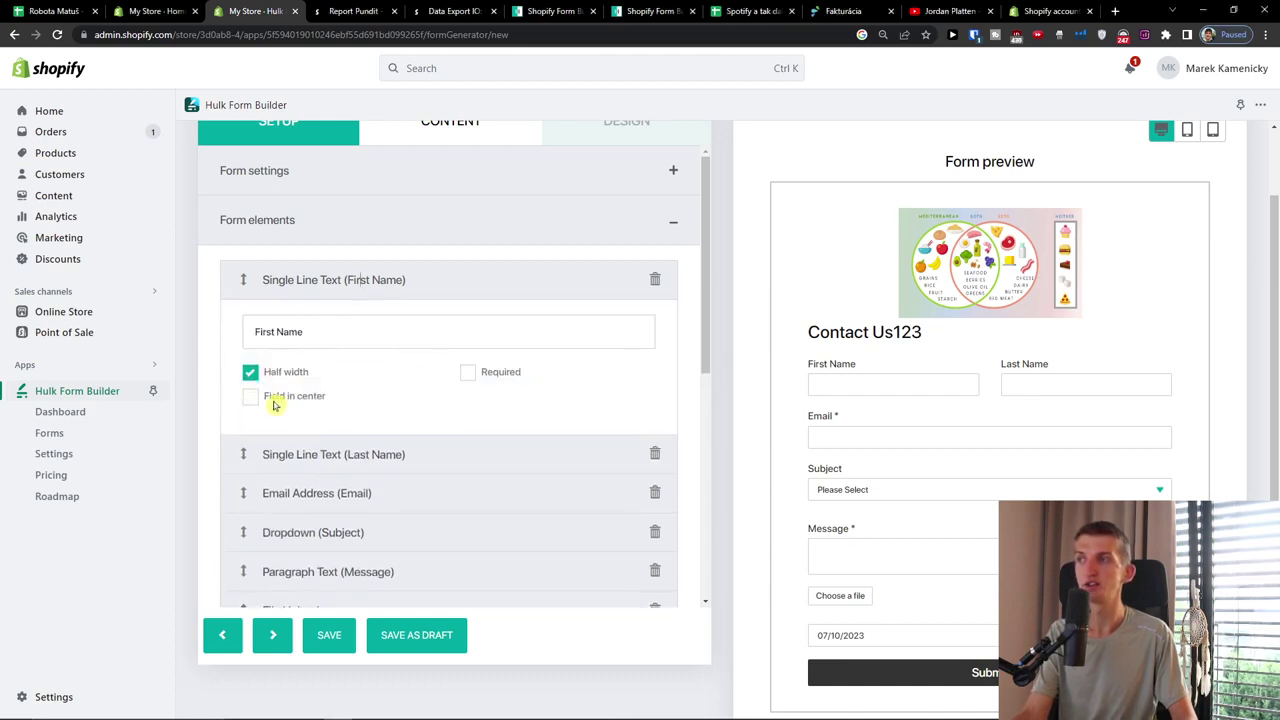
pyautogui.click(467, 377)
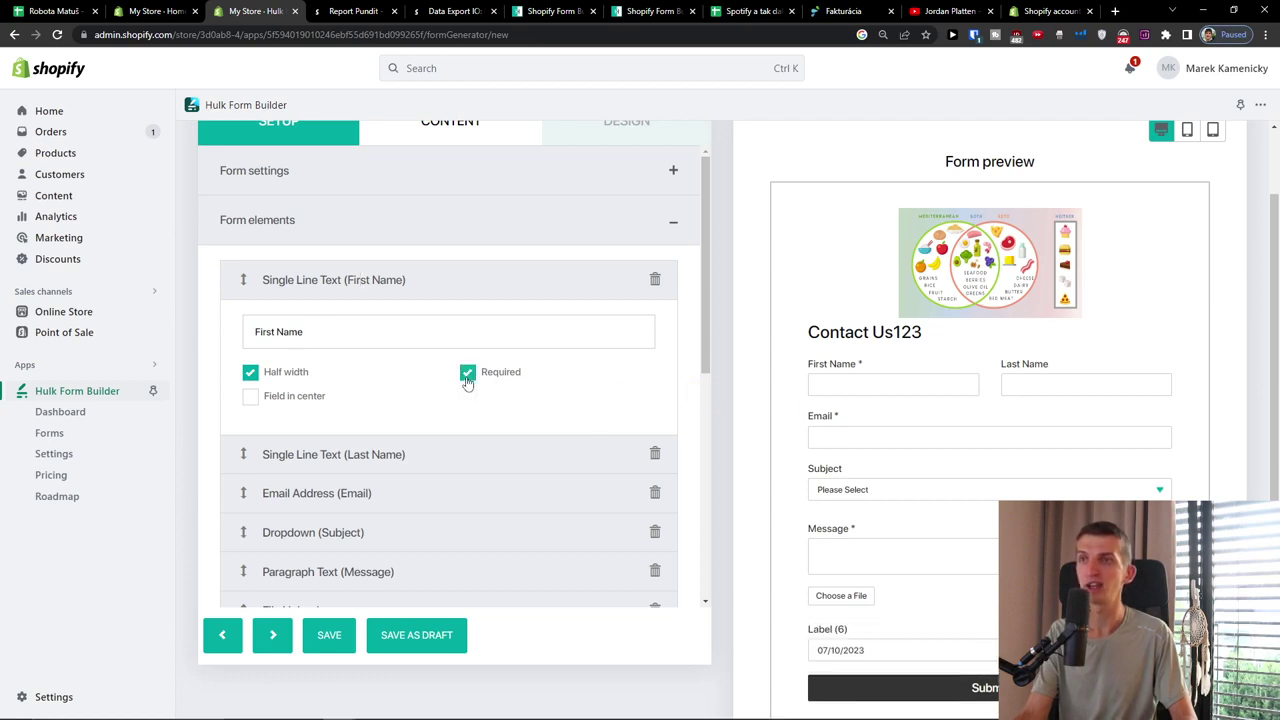
pyautogui.click(467, 377)
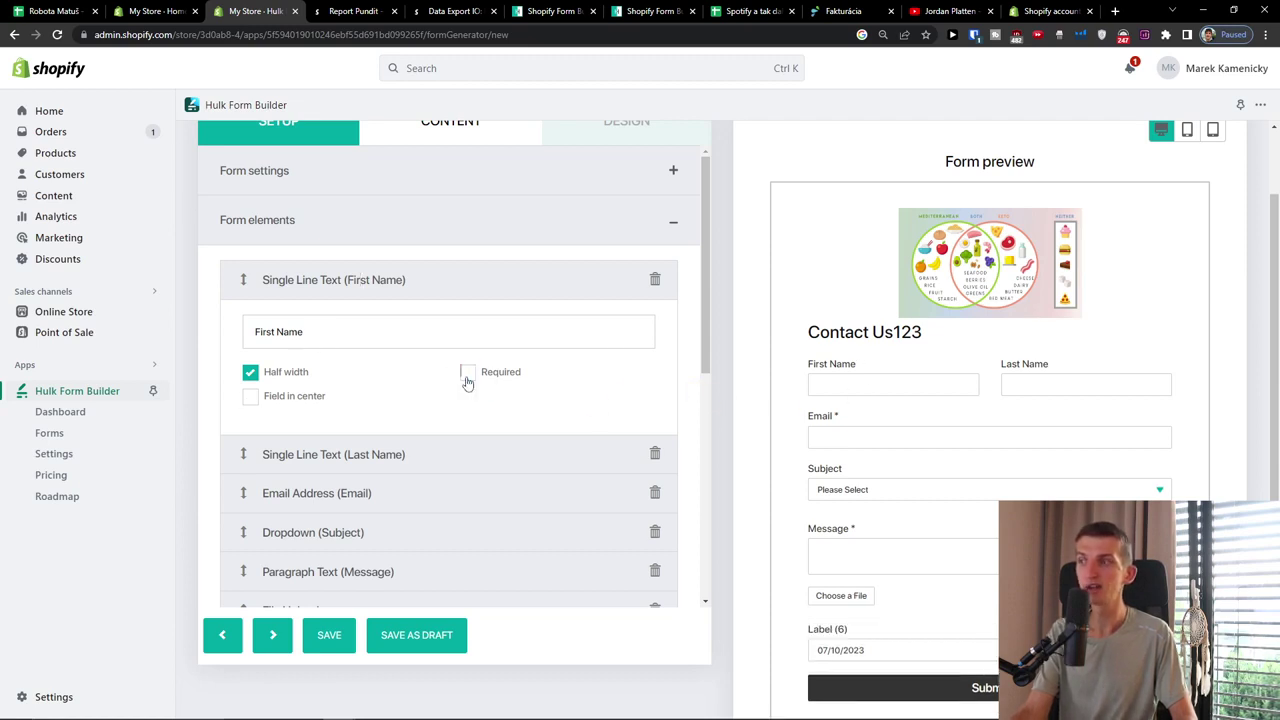
pyautogui.click(250, 397)
pyautogui.click(250, 398)
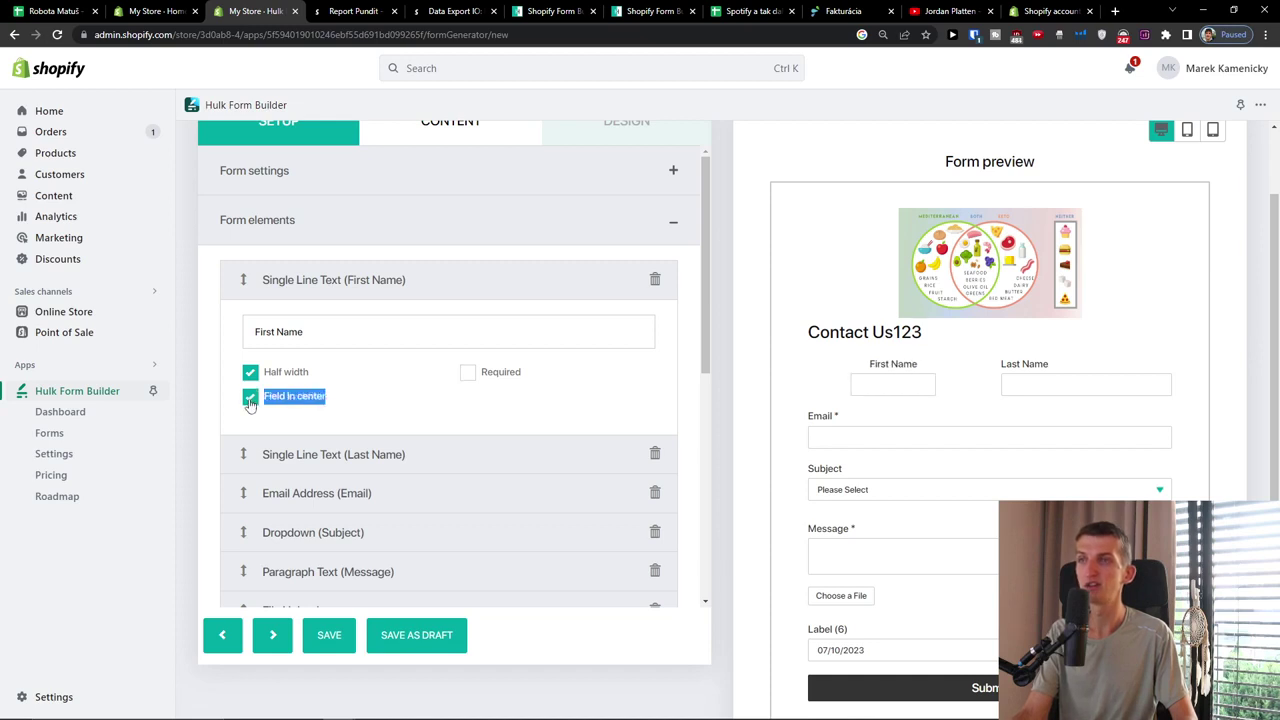
pyautogui.doubleClick(250, 398)
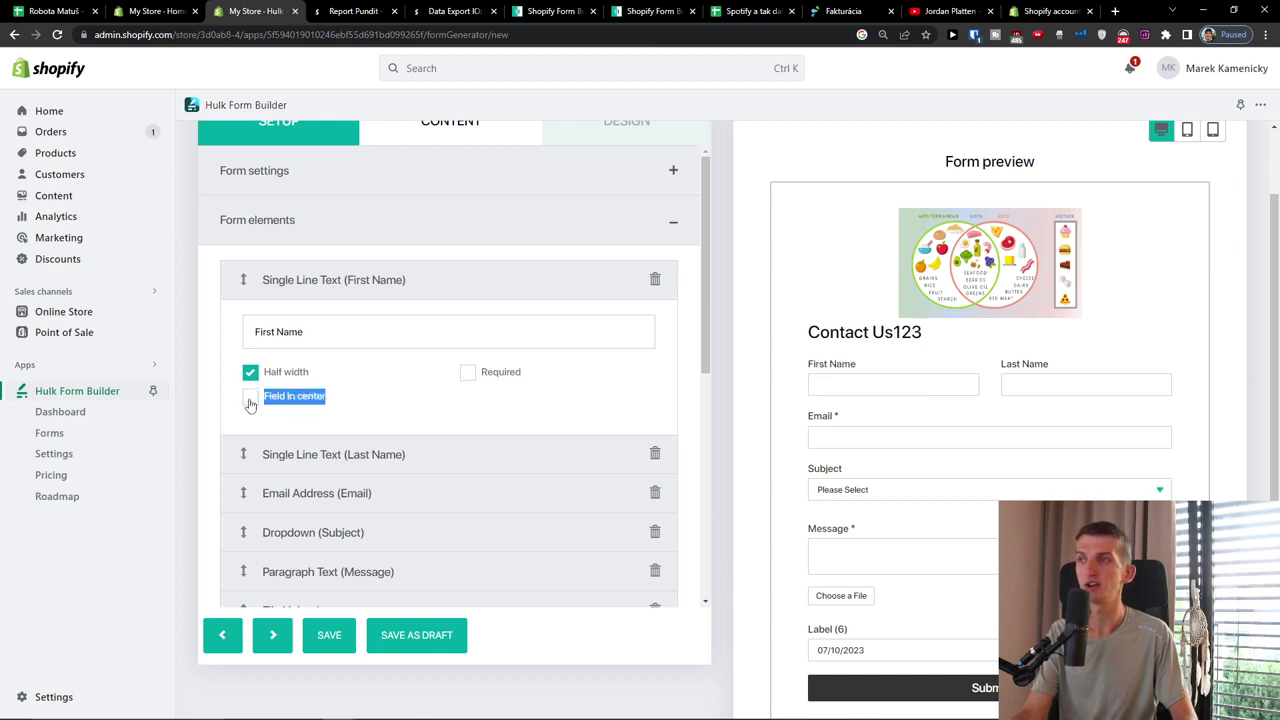
pyautogui.click(250, 398)
pyautogui.click(250, 398)
pyautogui.click(360, 454)
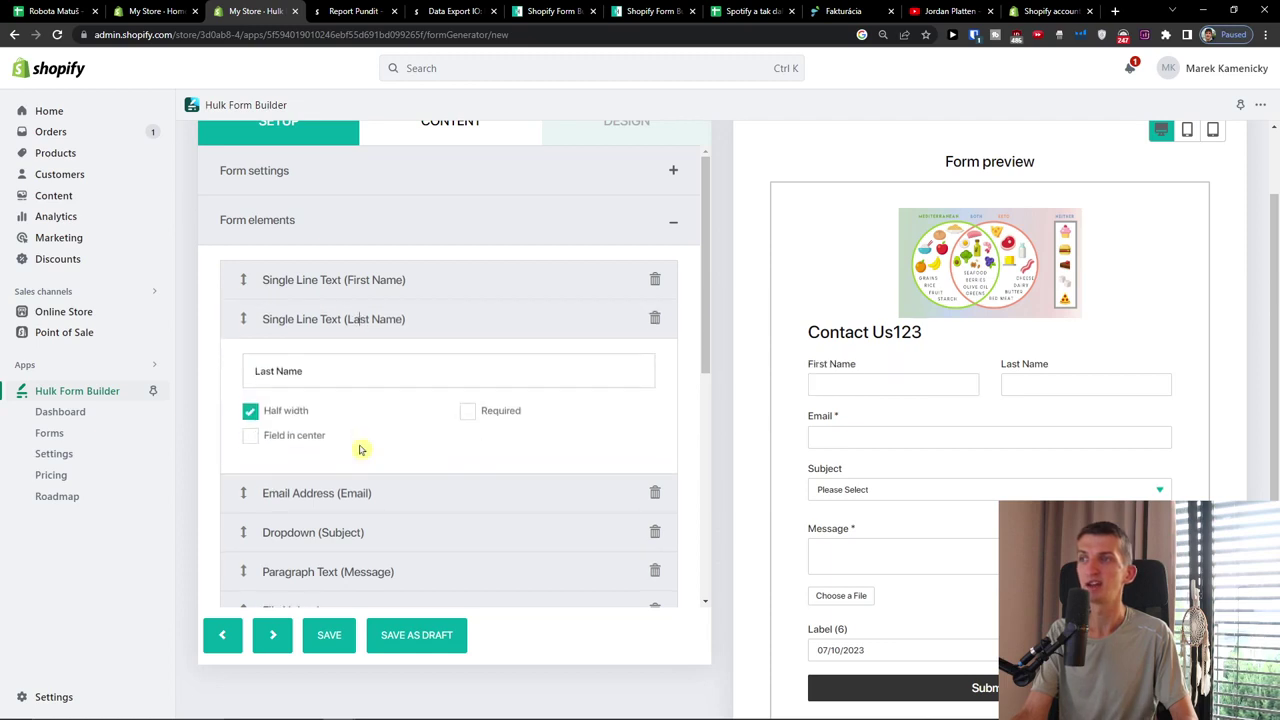
pyautogui.scroll(-2, 360, 454)
pyautogui.click(340, 410)
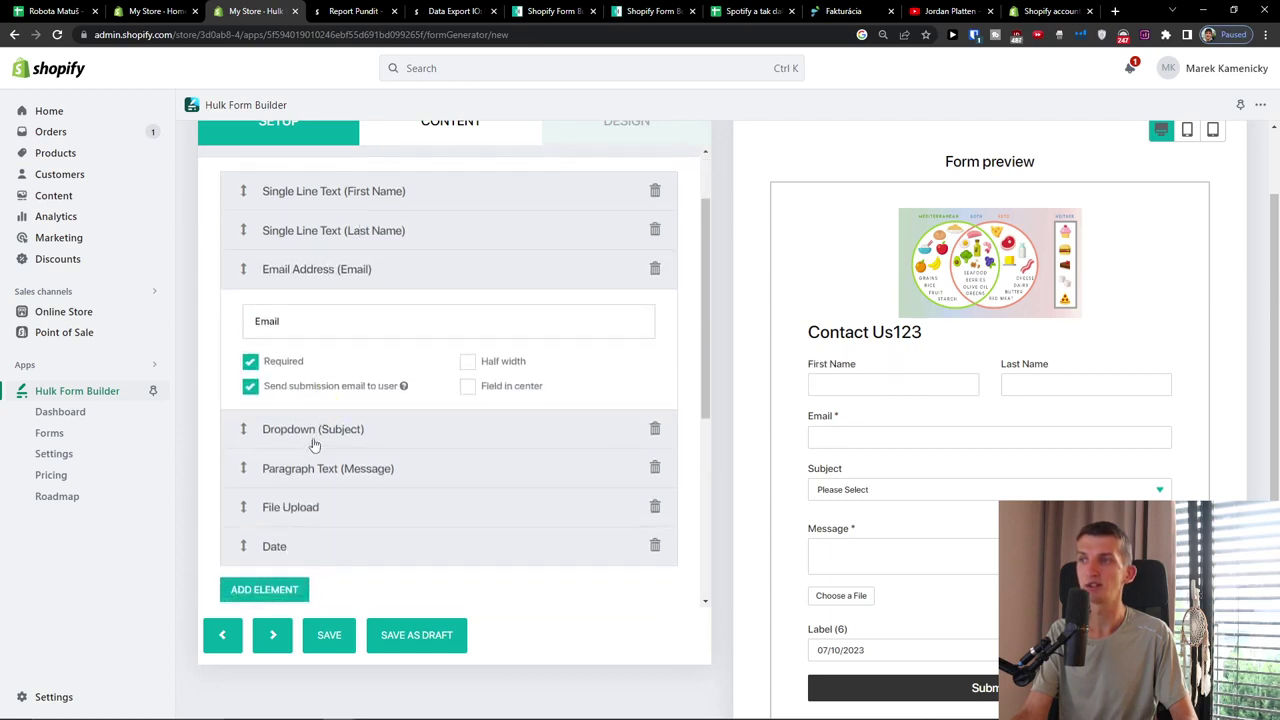
pyautogui.click(322, 432)
pyautogui.scroll(-1, 419, 539)
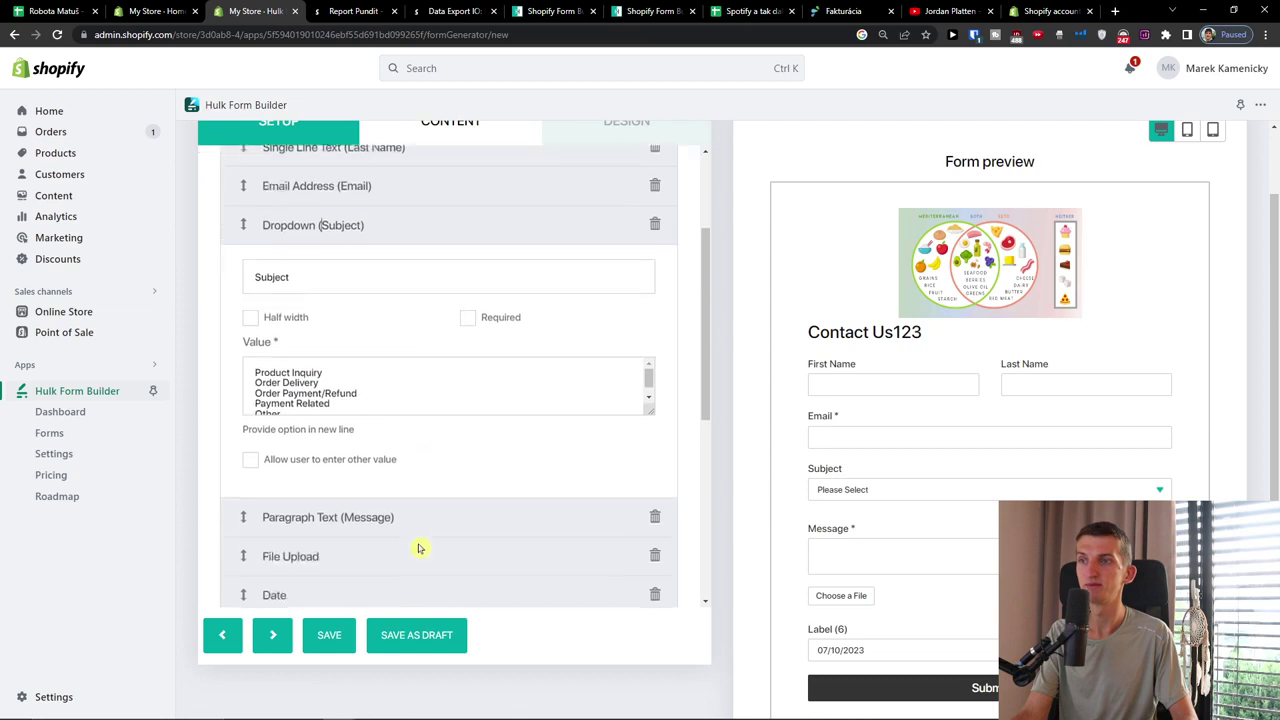
pyautogui.scroll(-1, 370, 440)
pyautogui.scroll(1, 370, 440)
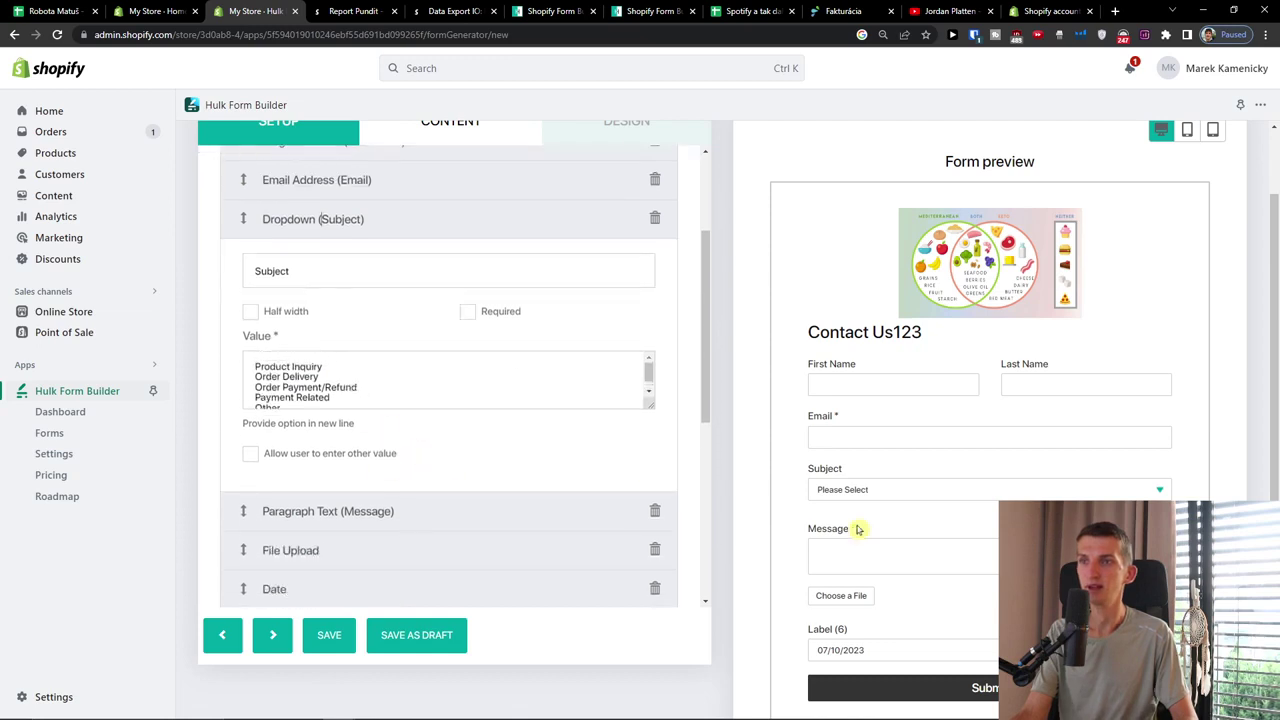
pyautogui.click(880, 489)
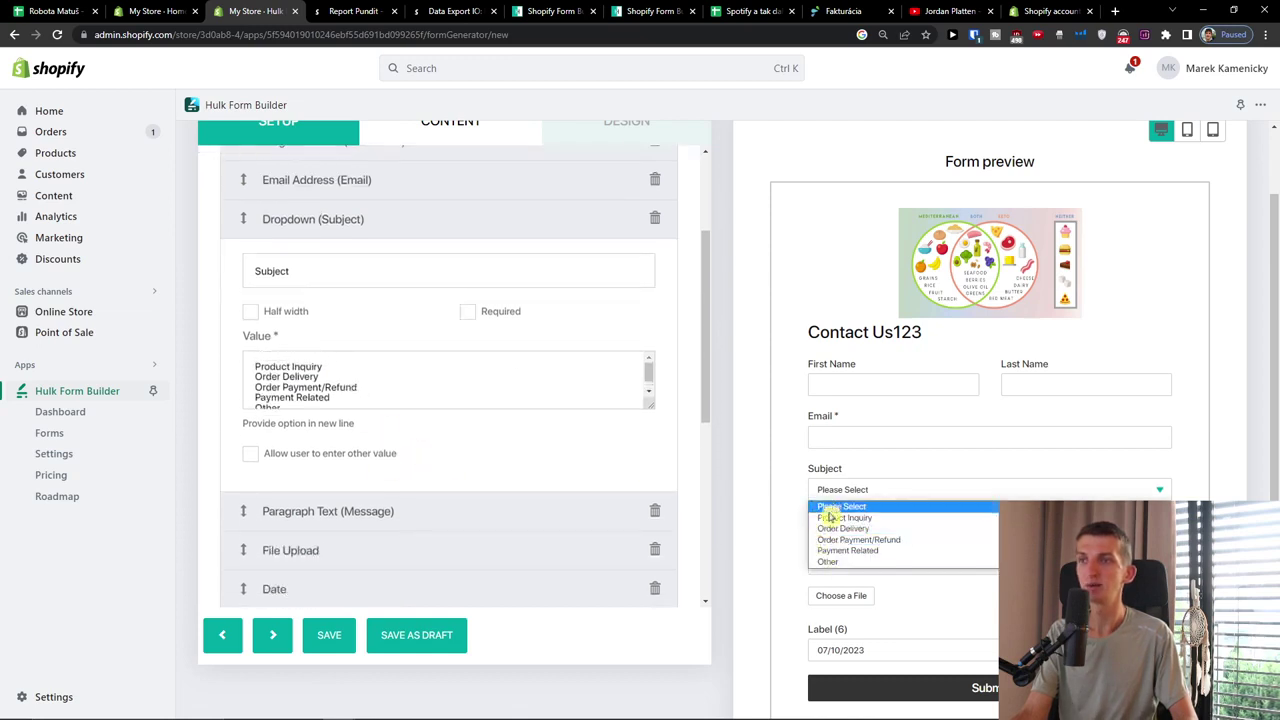
pyautogui.click(337, 378)
pyautogui.click(878, 489)
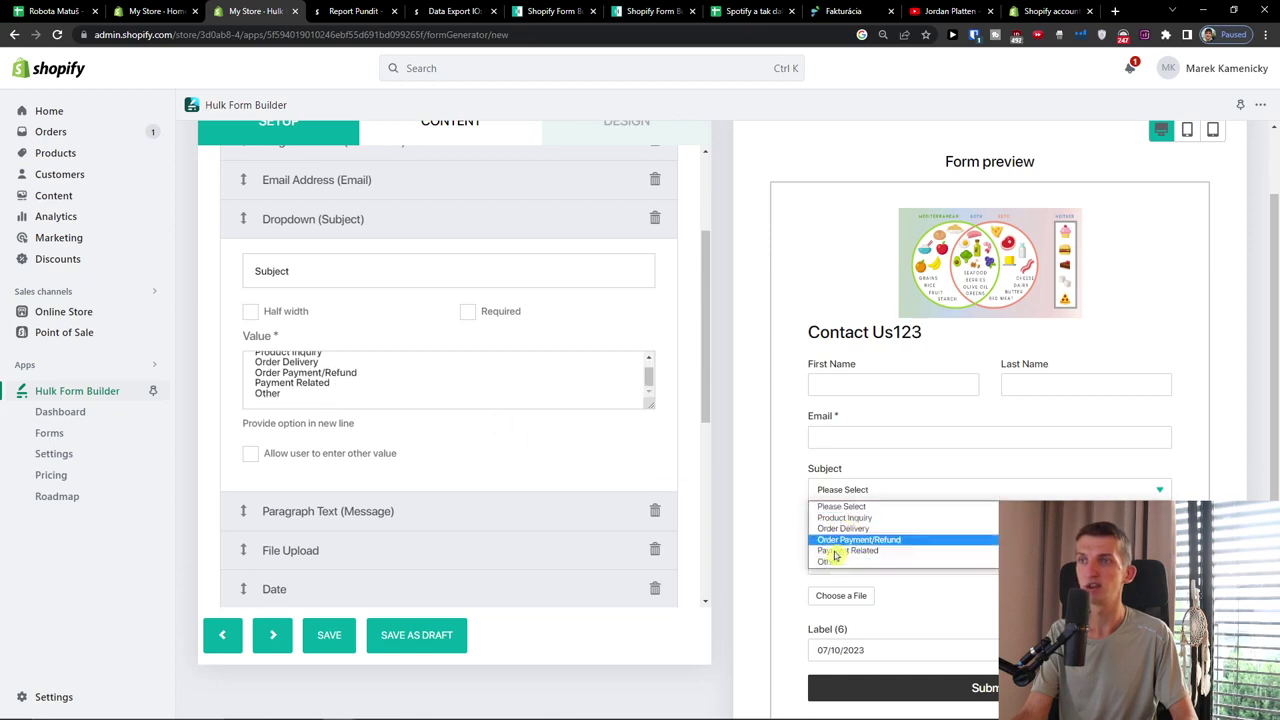
pyautogui.click(350, 219)
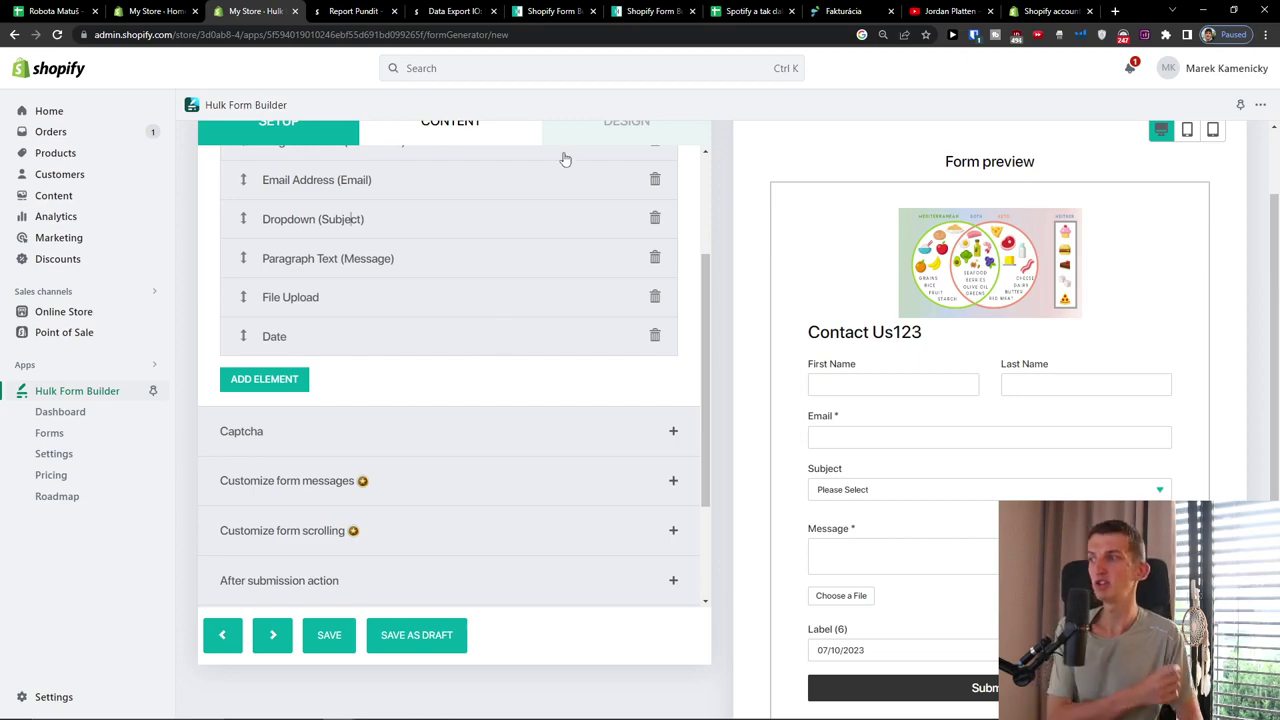
pyautogui.click(353, 11)
pyautogui.click(454, 11)
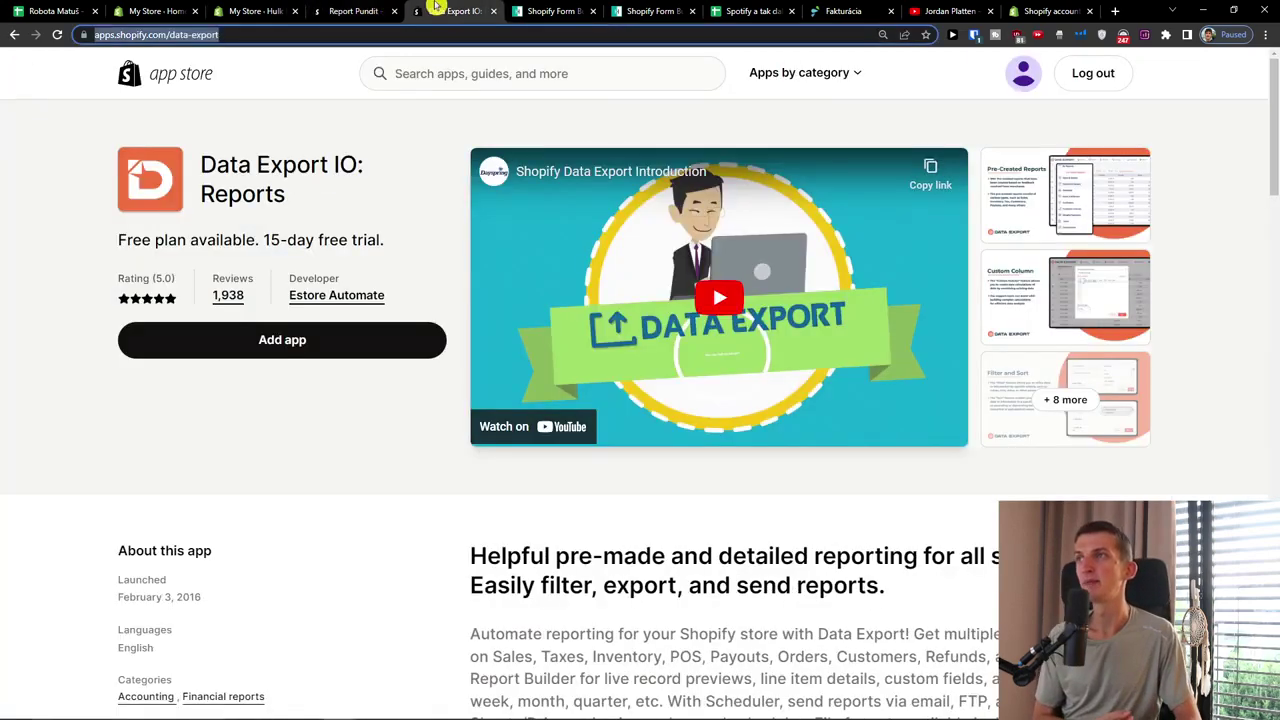
pyautogui.click(553, 11)
pyautogui.scroll(3, 570, 330)
pyautogui.moveTo(250, 224); pyautogui.dragTo(940, 283)
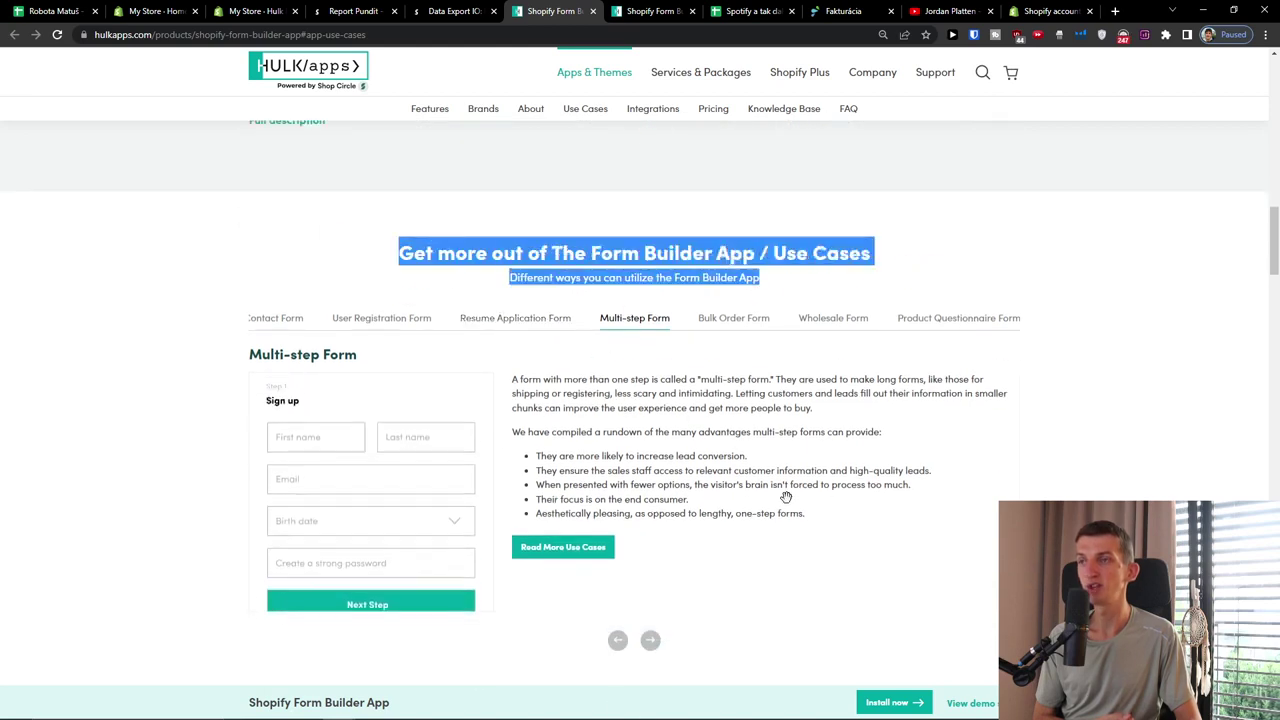
pyautogui.scroll(-1, 785, 497)
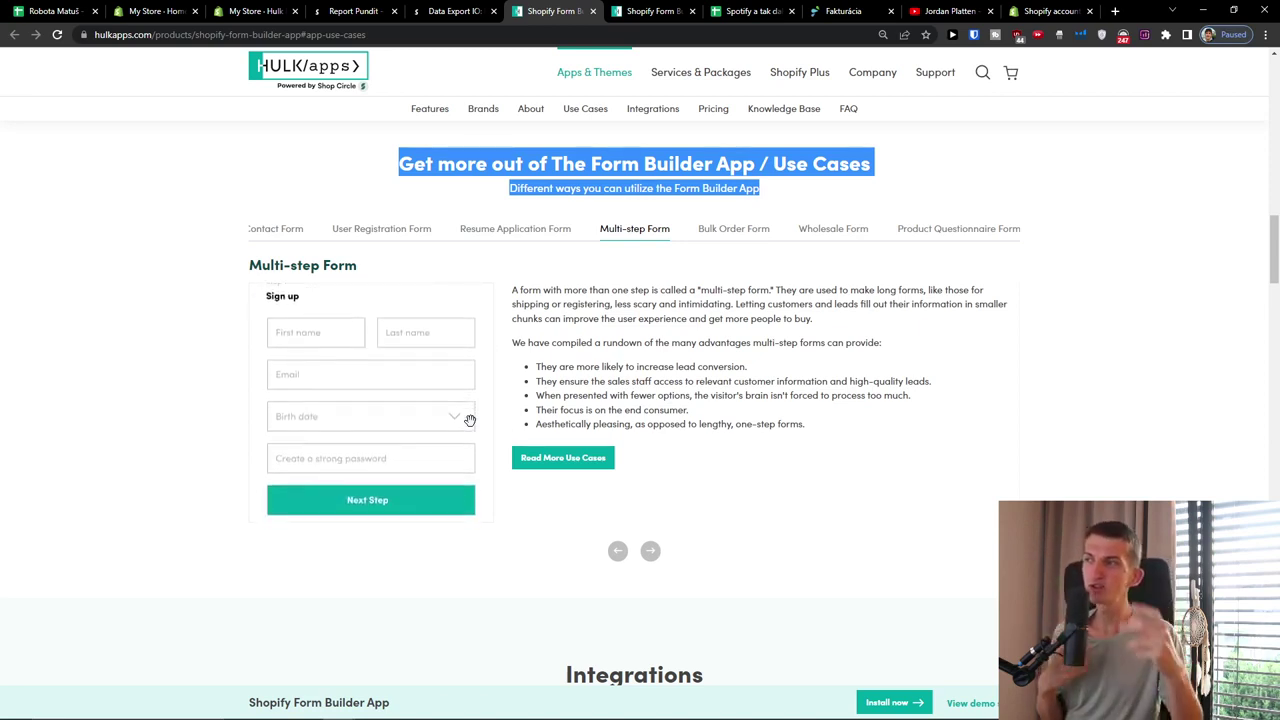
pyautogui.click(155, 11)
# - Back in the form, expand Captcha and uncheck 'Limit form activity with captcha'
pyautogui.click(250, 11)
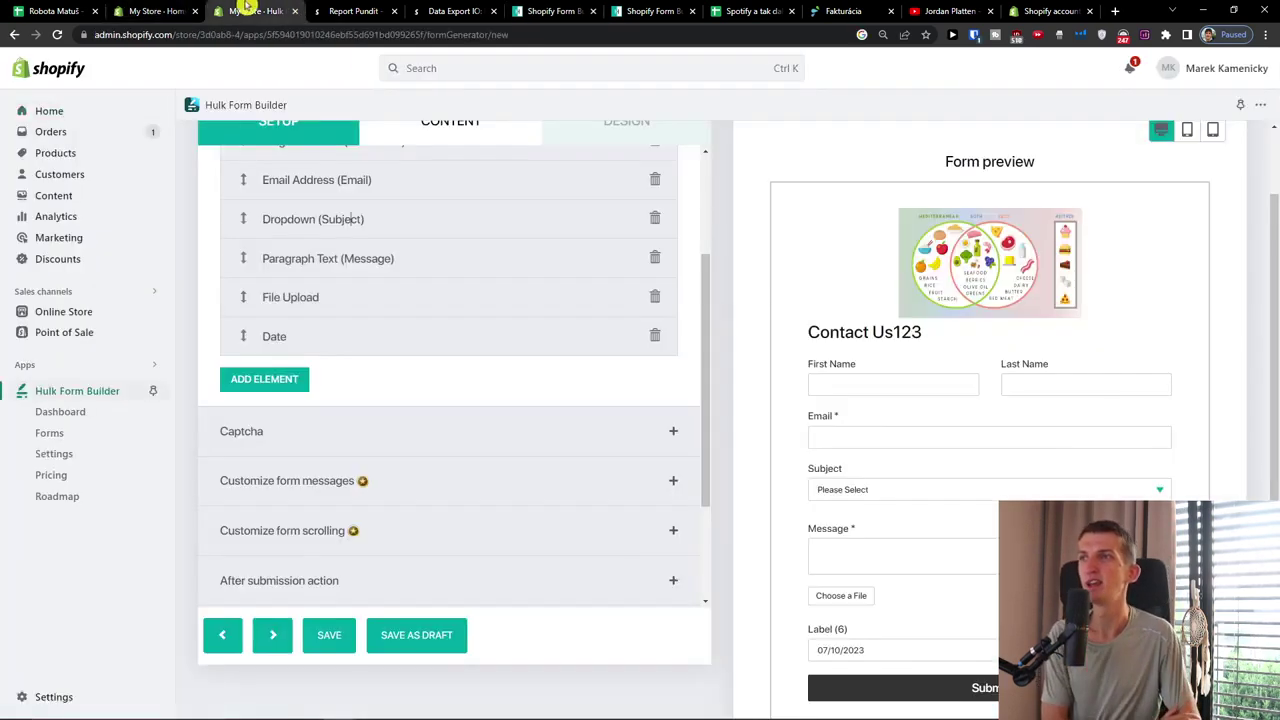
pyautogui.click(351, 433)
pyautogui.scroll(-2, 351, 433)
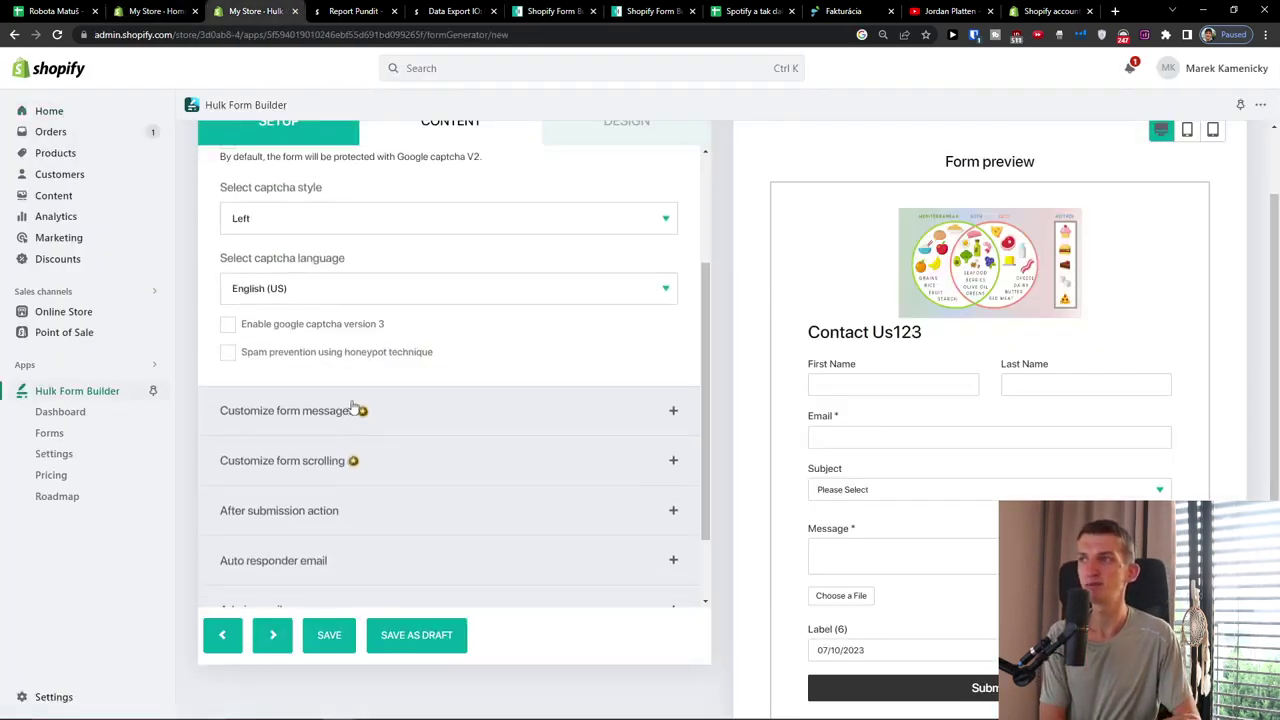
pyautogui.scroll(2, 354, 397)
pyautogui.scroll(-1, 354, 397)
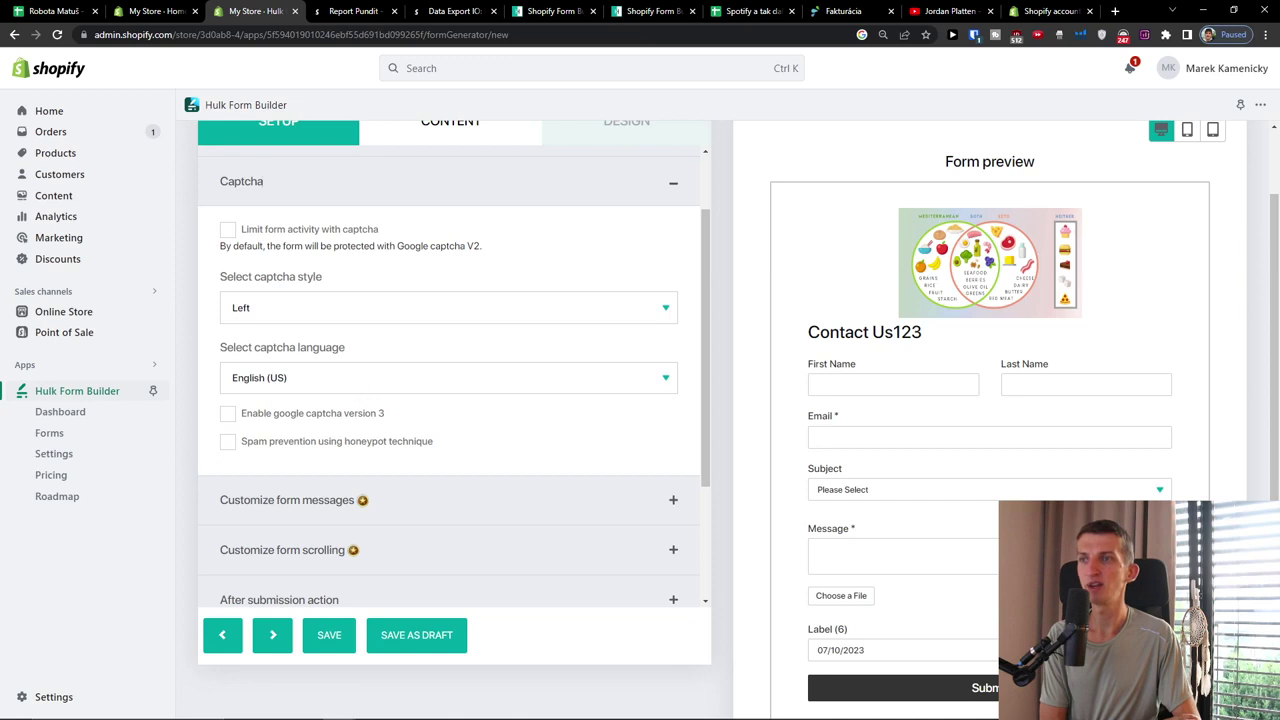
pyautogui.scroll(2, 240, 338)
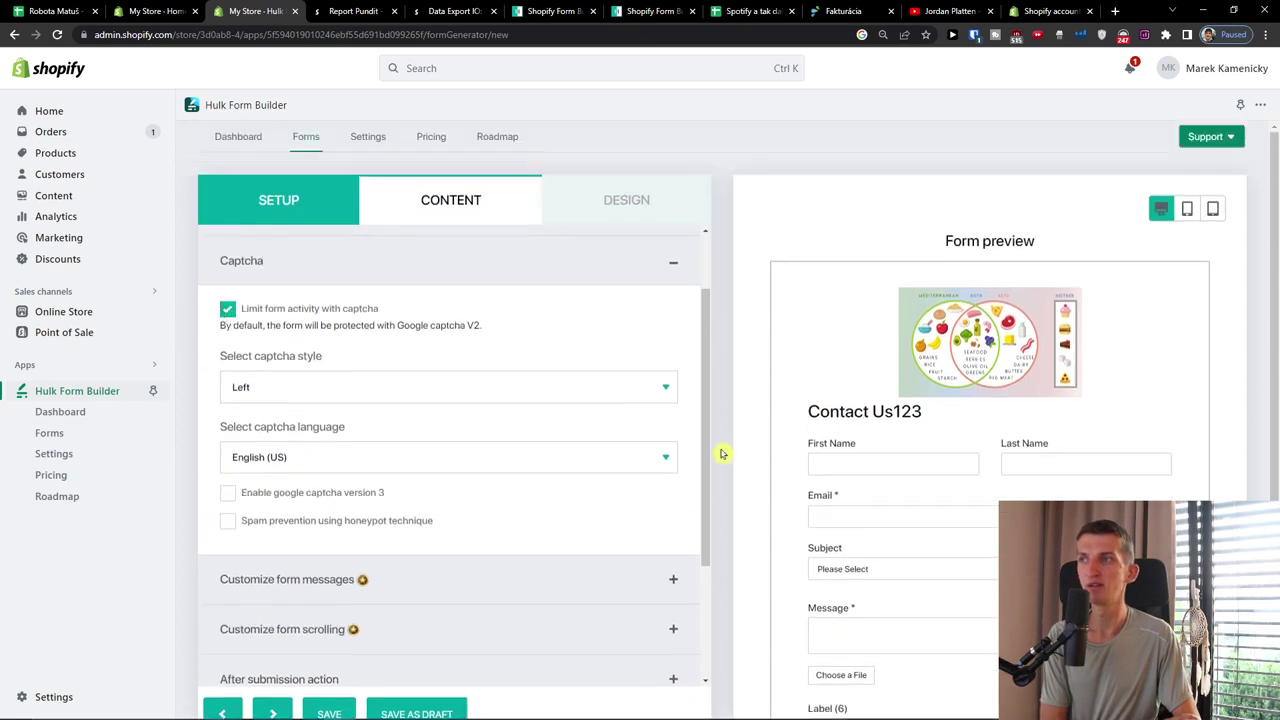
pyautogui.scroll(-2, 721, 454)
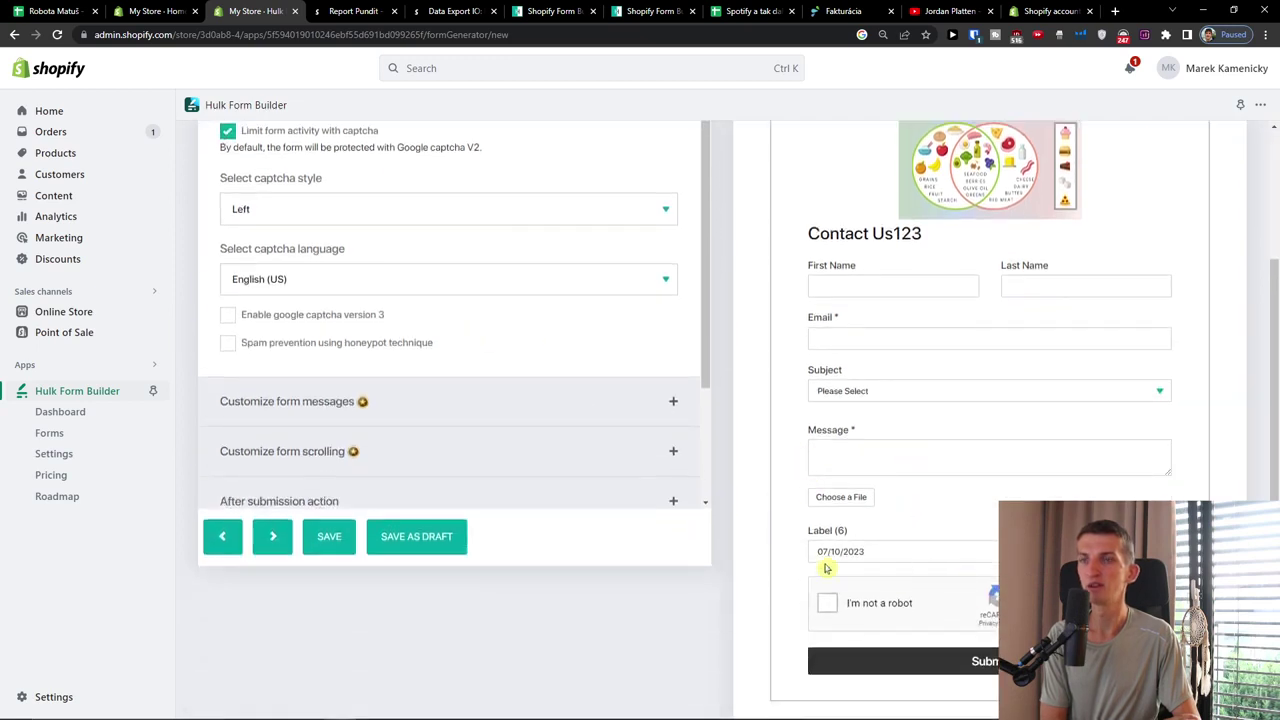
pyautogui.click(228, 131)
pyautogui.scroll(1, 390, 432)
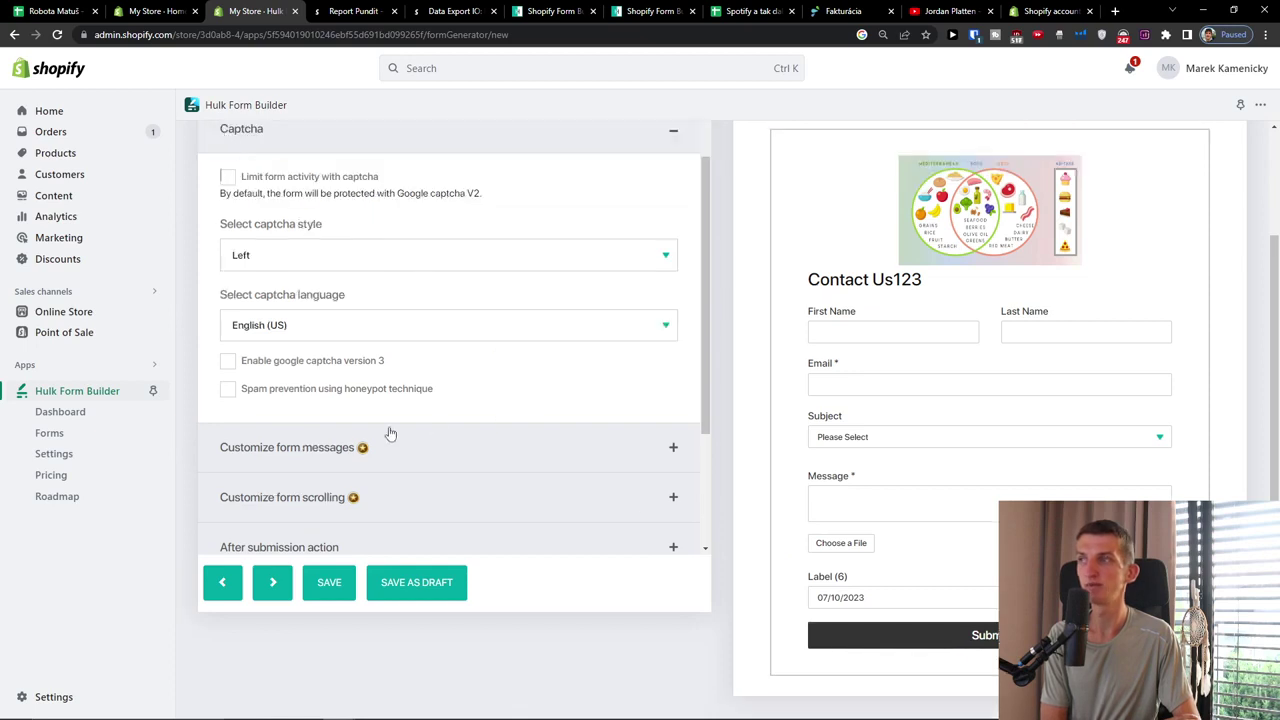
pyautogui.scroll(-2, 420, 452)
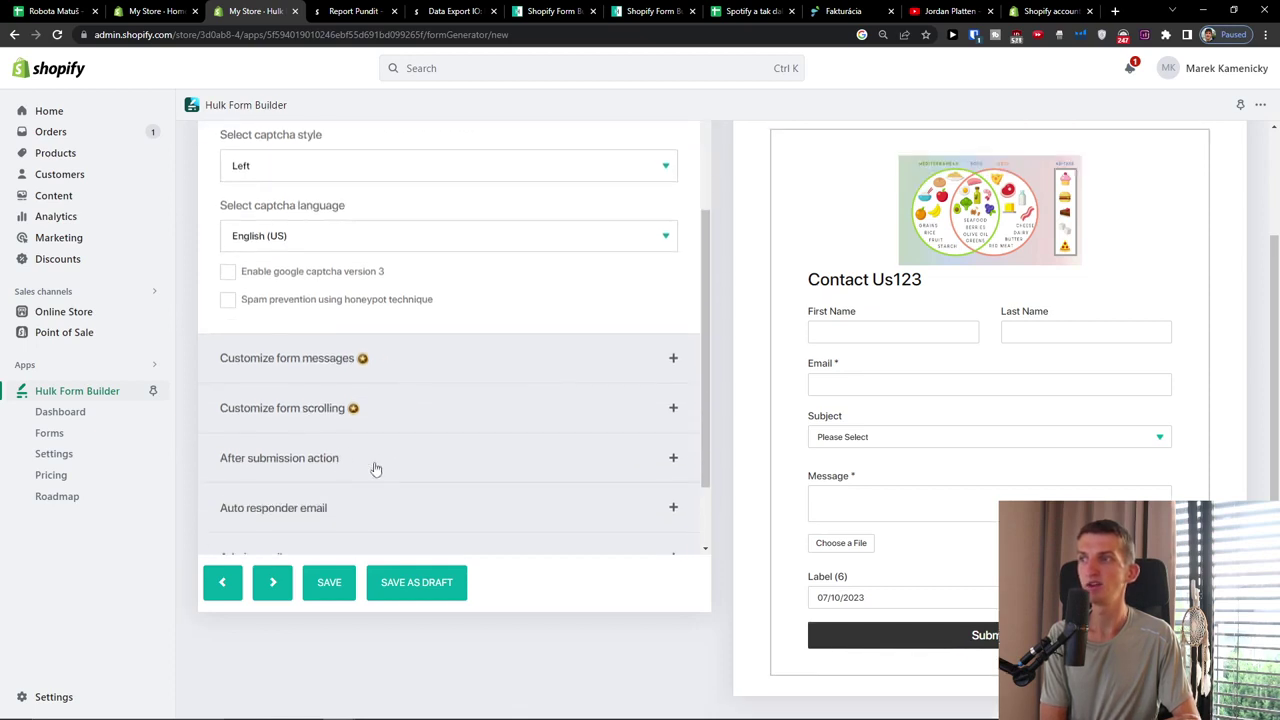
pyautogui.scroll(-2, 370, 465)
pyautogui.click(345, 365)
pyautogui.scroll(-2, 300, 385)
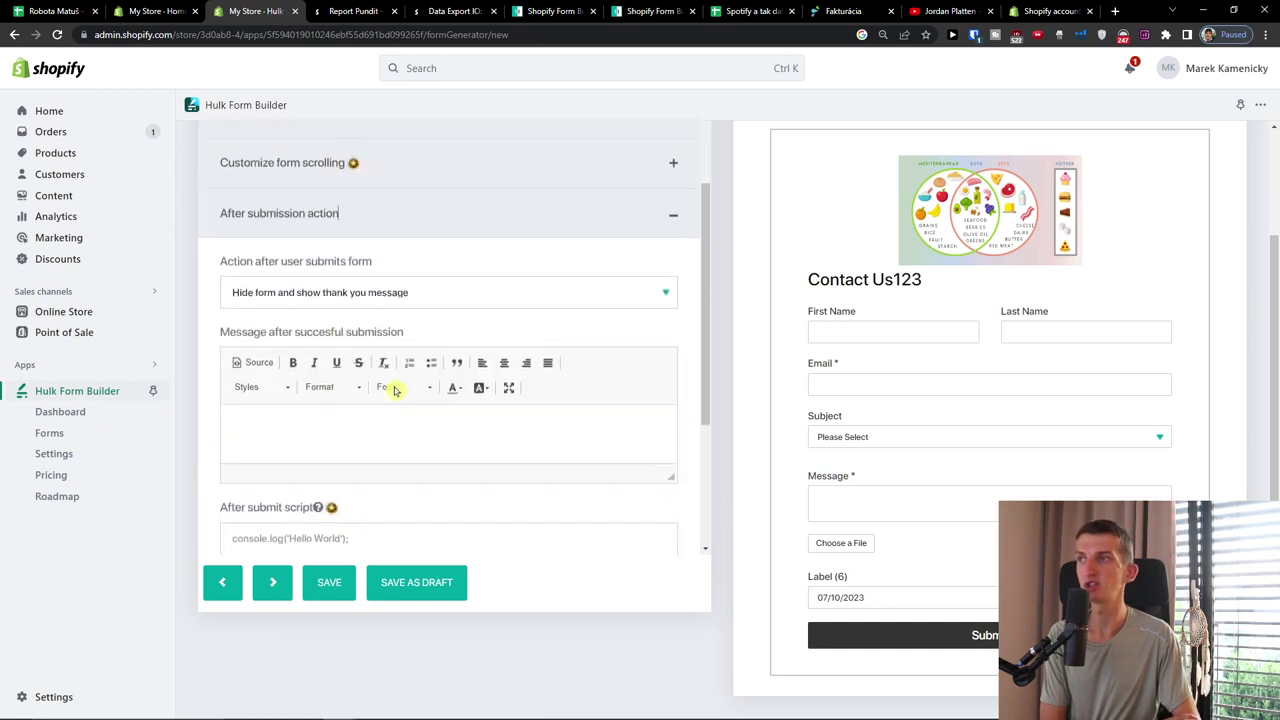
pyautogui.scroll(2, 300, 385)
pyautogui.scroll(-2, 390, 390)
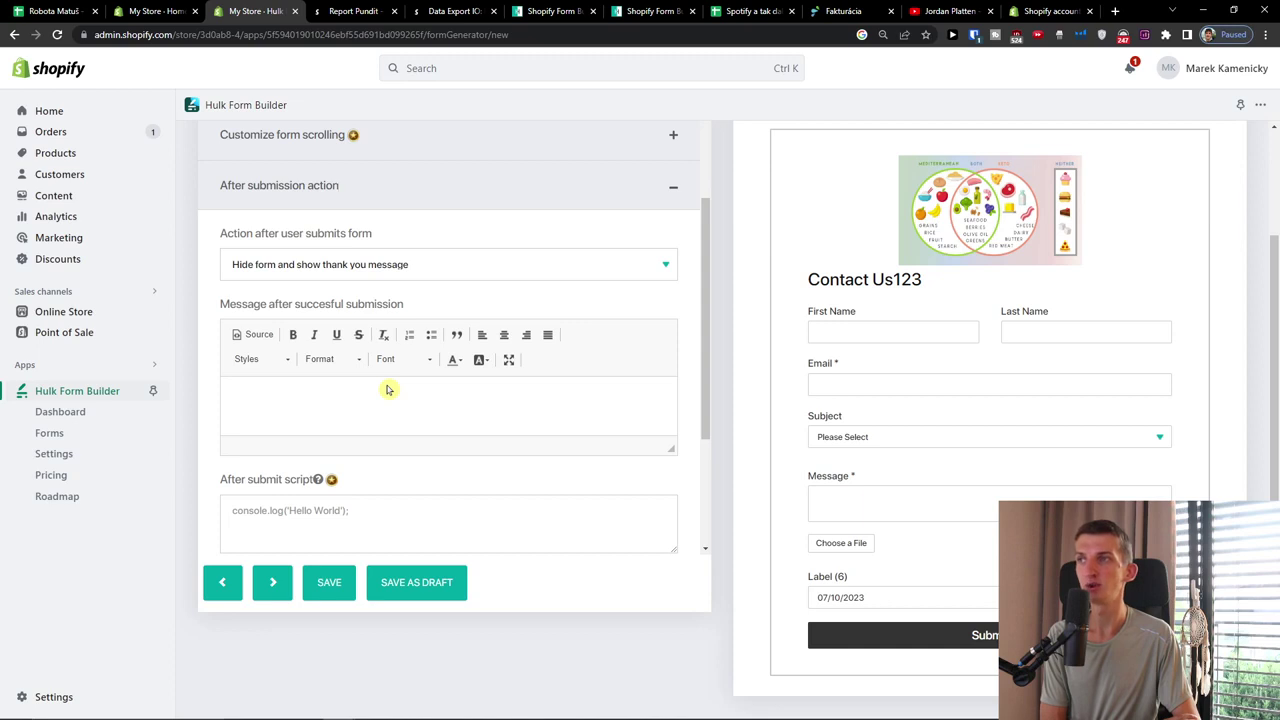
pyautogui.scroll(-1, 388, 389)
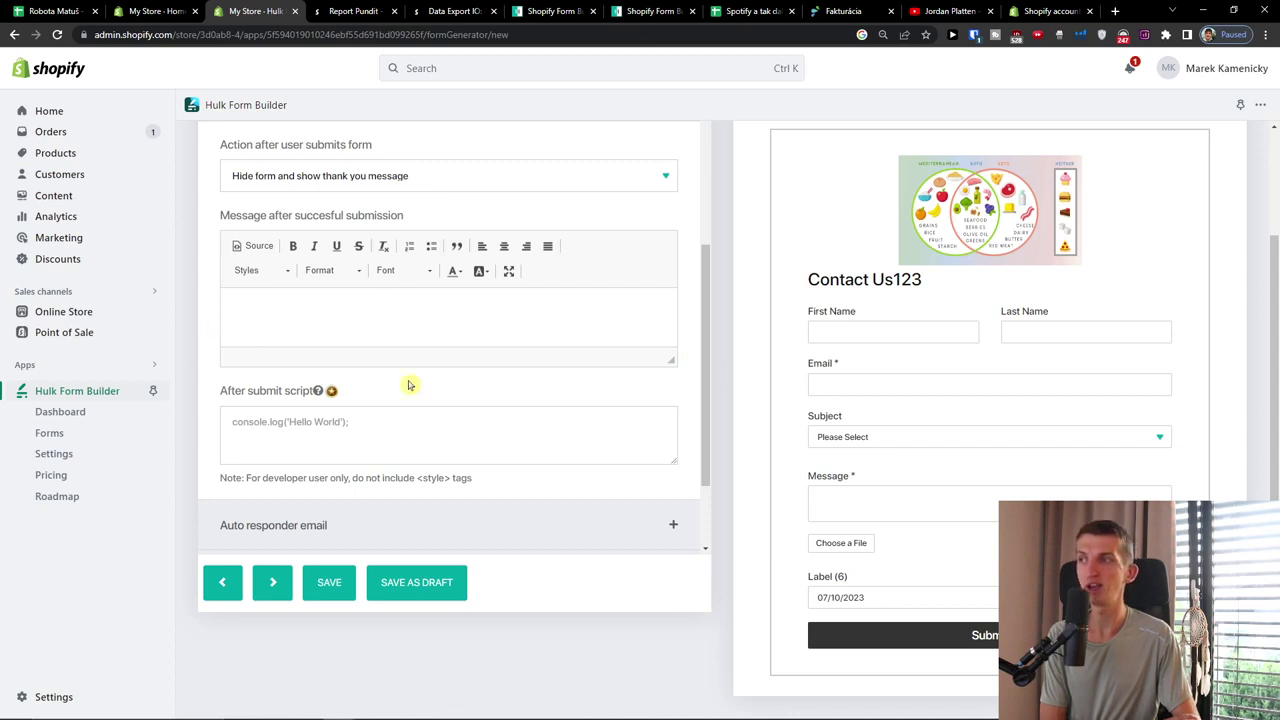
pyautogui.scroll(-2, 408, 385)
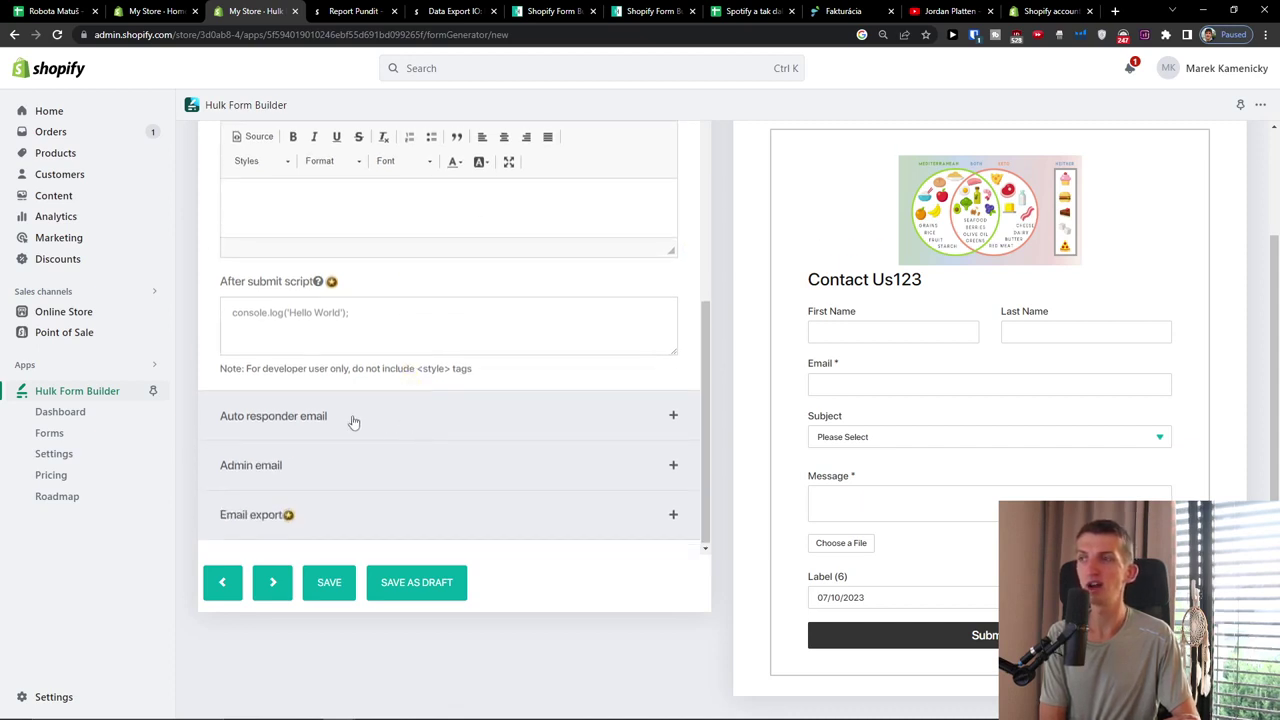
pyautogui.scroll(2, 350, 470)
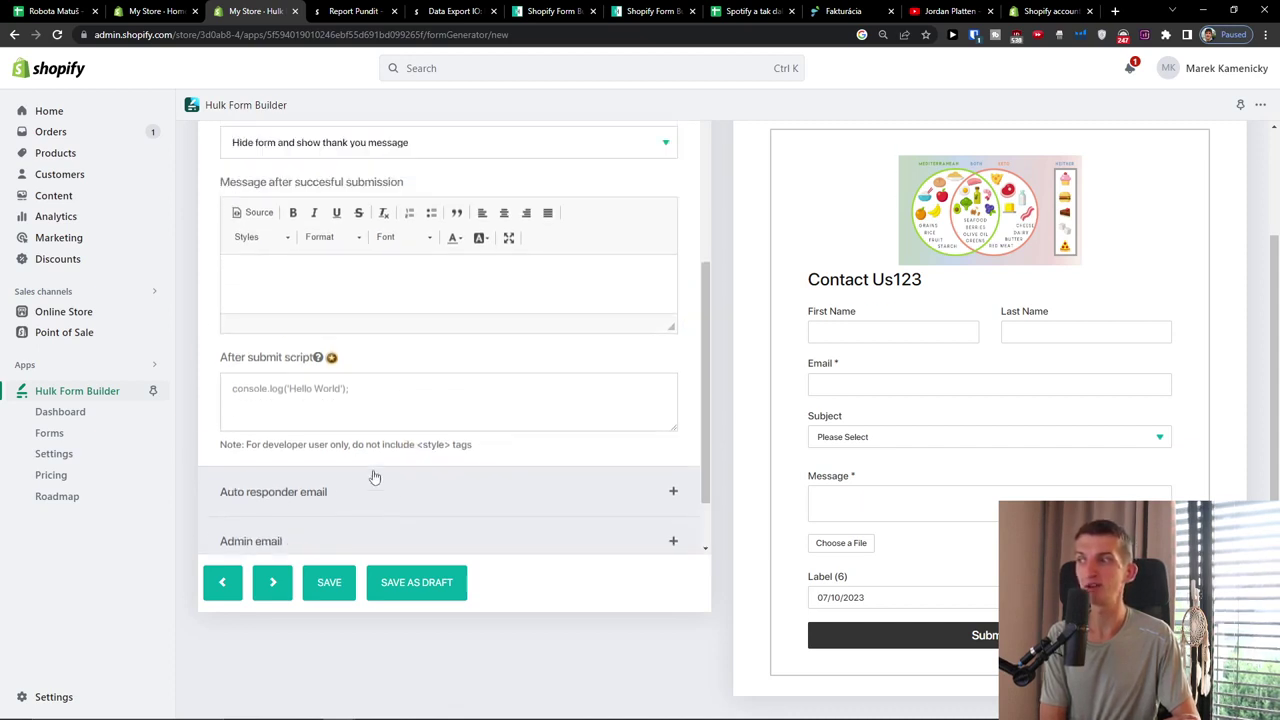
pyautogui.scroll(3, 430, 460)
pyautogui.scroll(3, 442, 461)
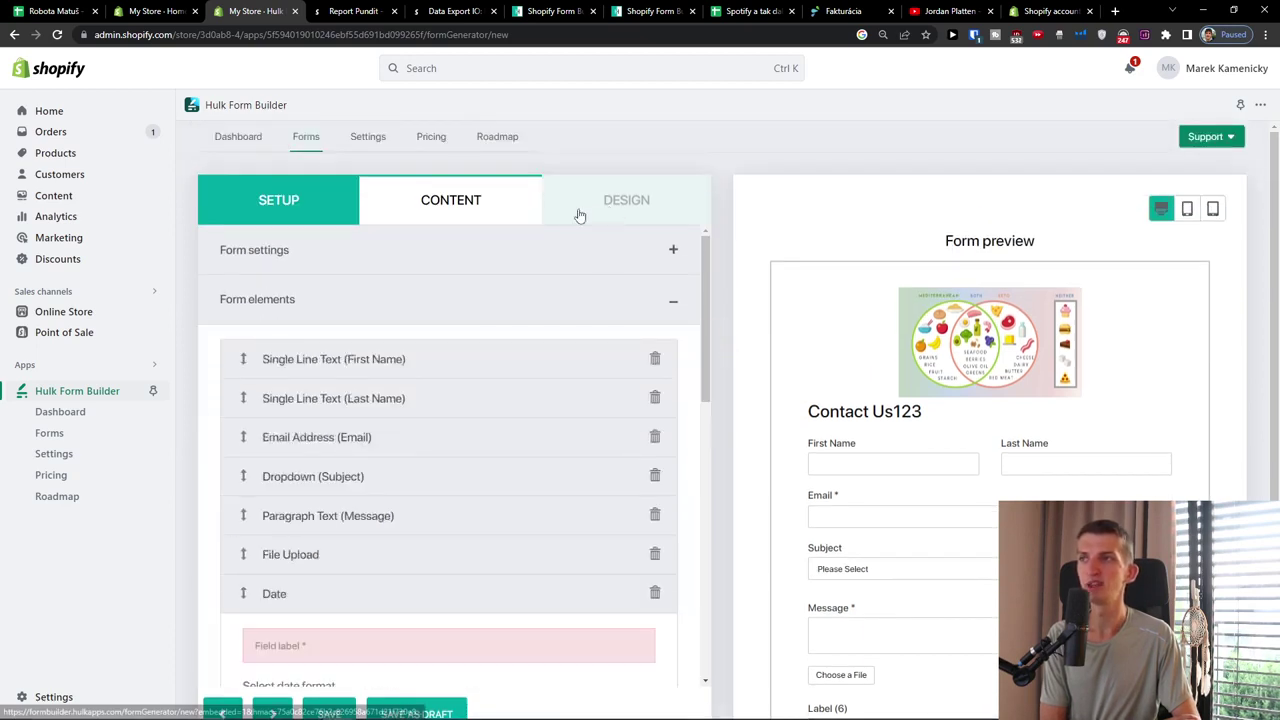
pyautogui.scroll(-2, 400, 430)
pyautogui.scroll(-3, 440, 465)
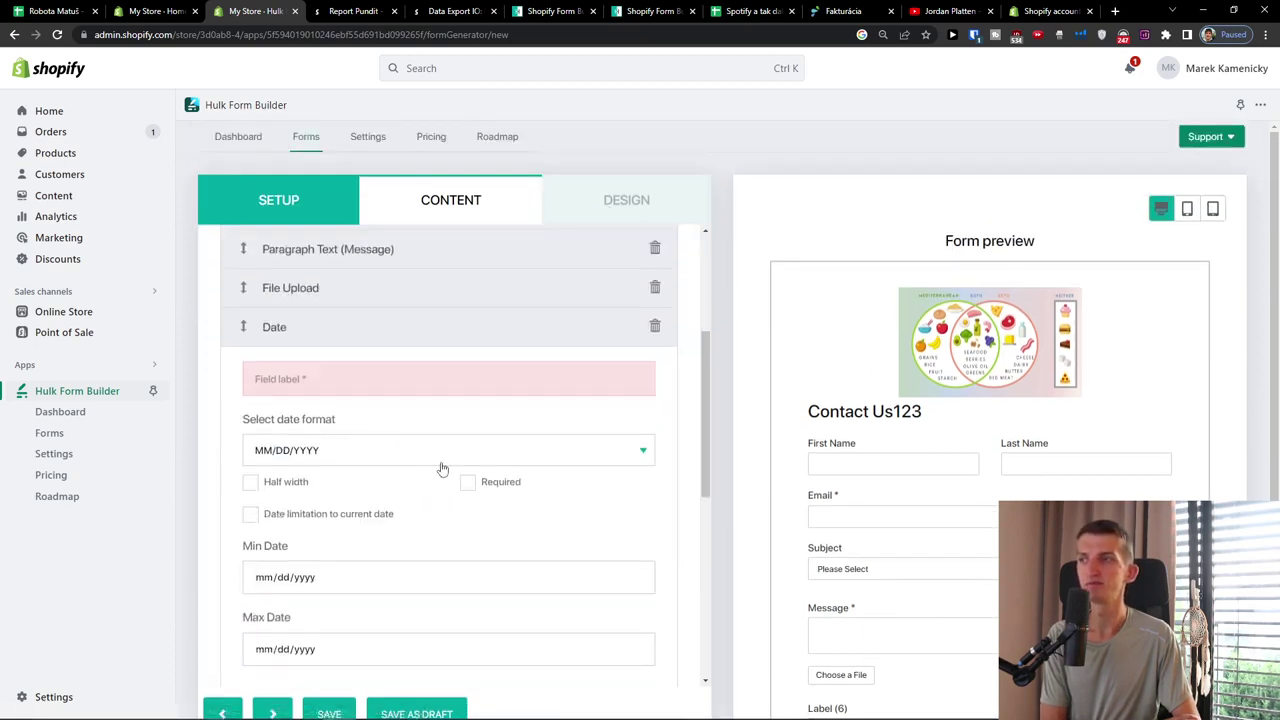
# - Delete the Date field and open the Design tab's layout settings
pyautogui.click(655, 327)
pyautogui.click(273, 712)
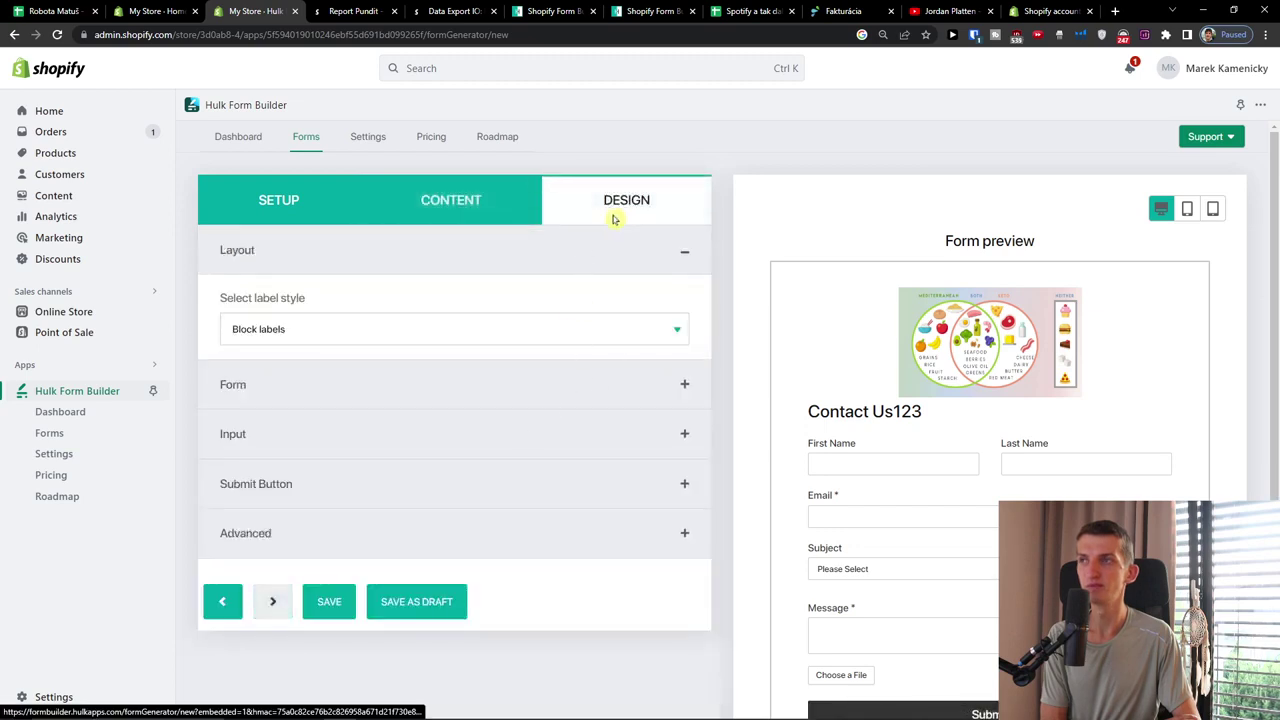
pyautogui.click(345, 262)
pyautogui.click(365, 317)
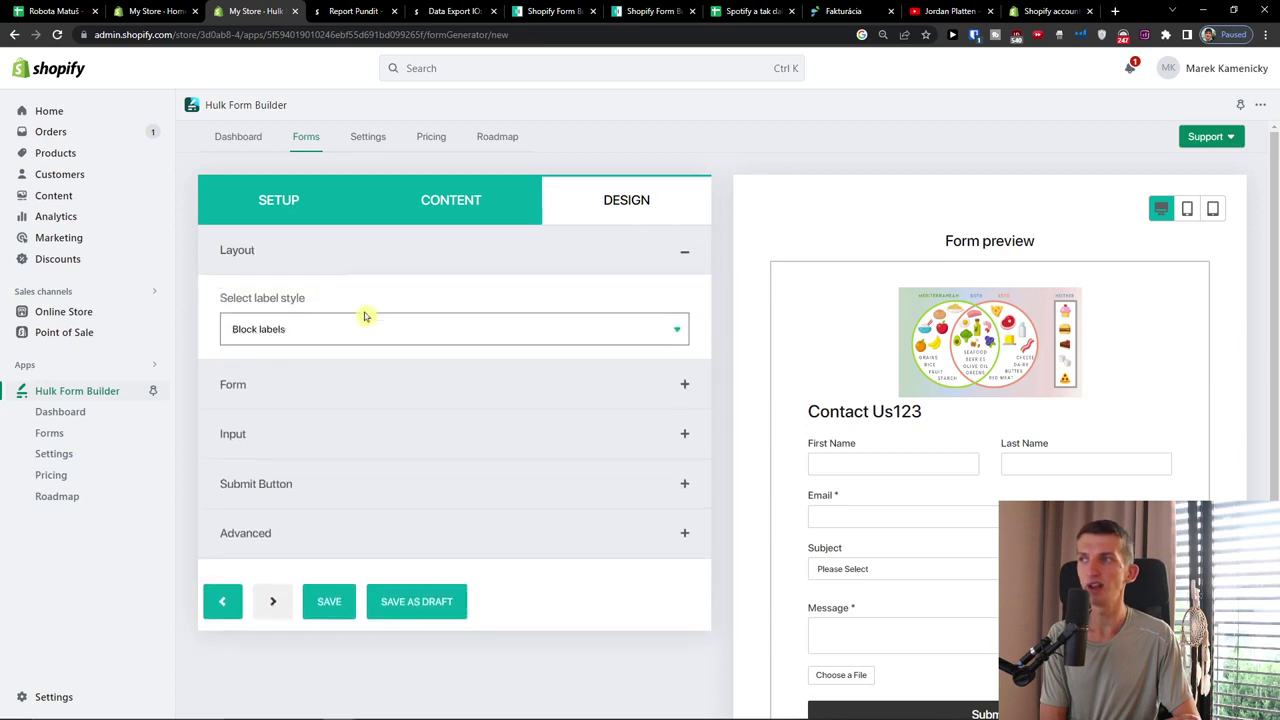
# - Try inline, floating and block label styles, settling on Inline labels
pyautogui.click(303, 364)
pyautogui.click(318, 330)
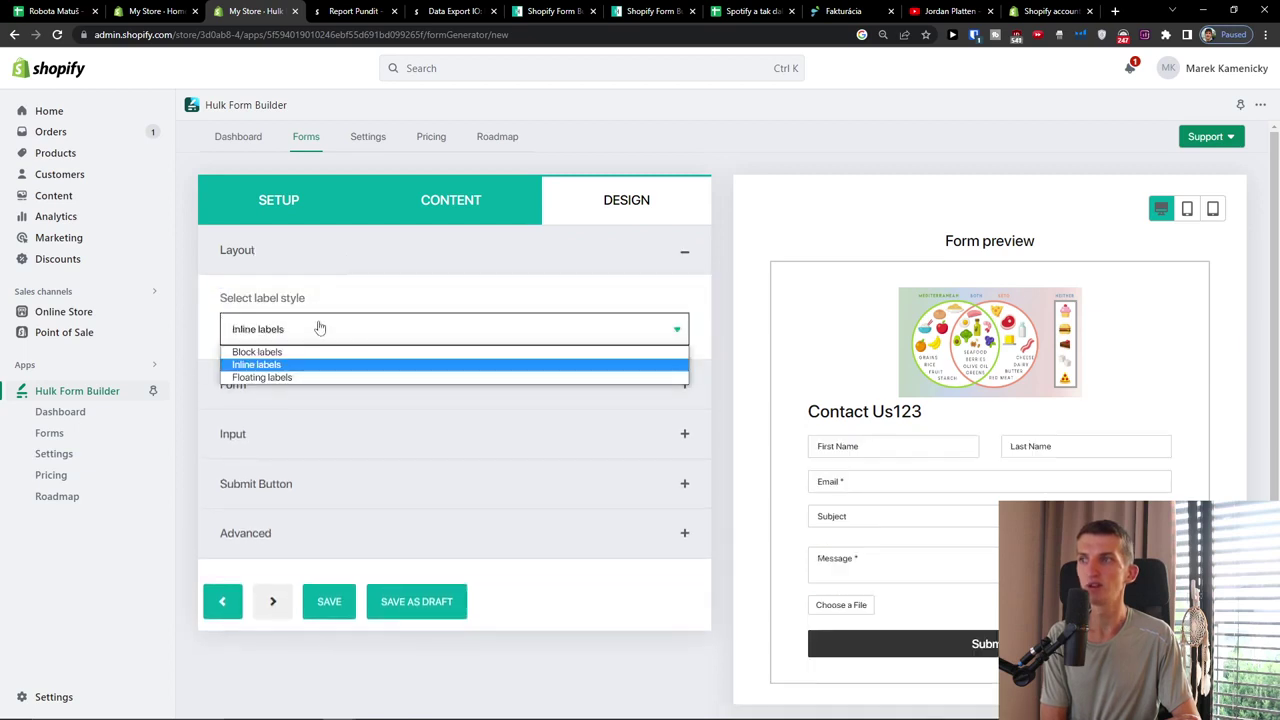
pyautogui.click(290, 378)
pyautogui.scroll(-1, 320, 300)
pyautogui.click(310, 302)
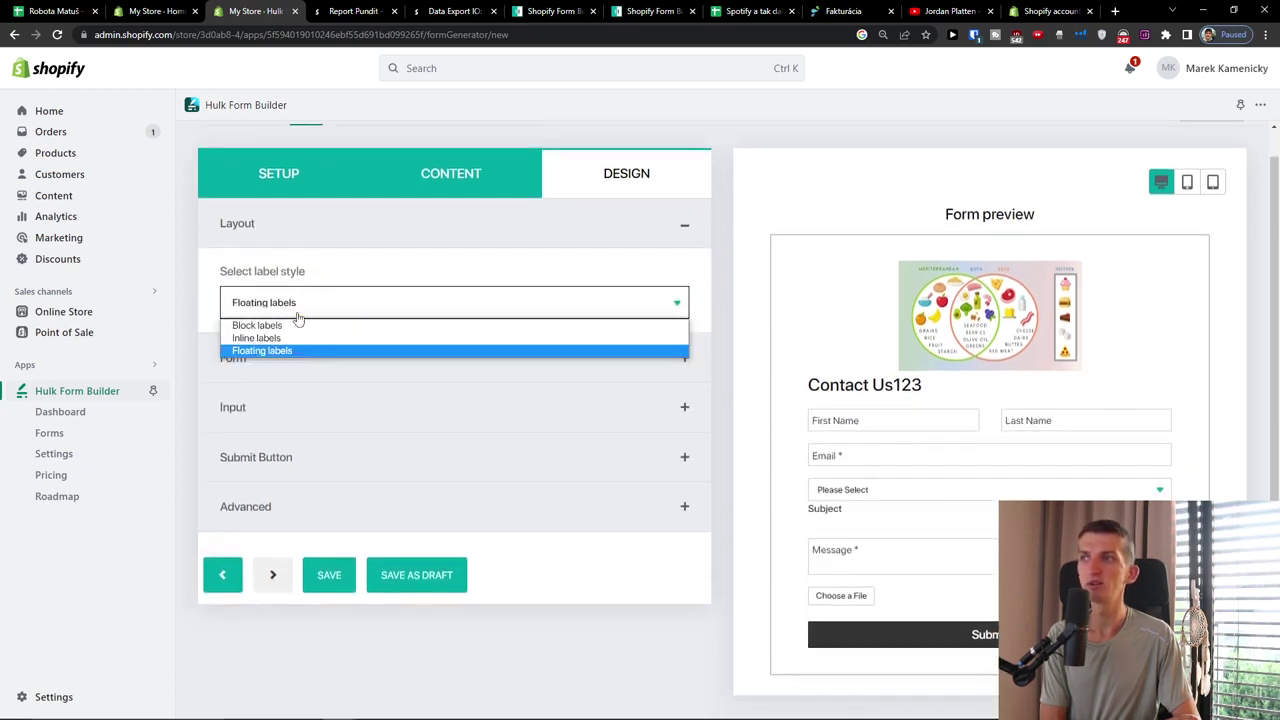
pyautogui.click(293, 326)
pyautogui.click(320, 305)
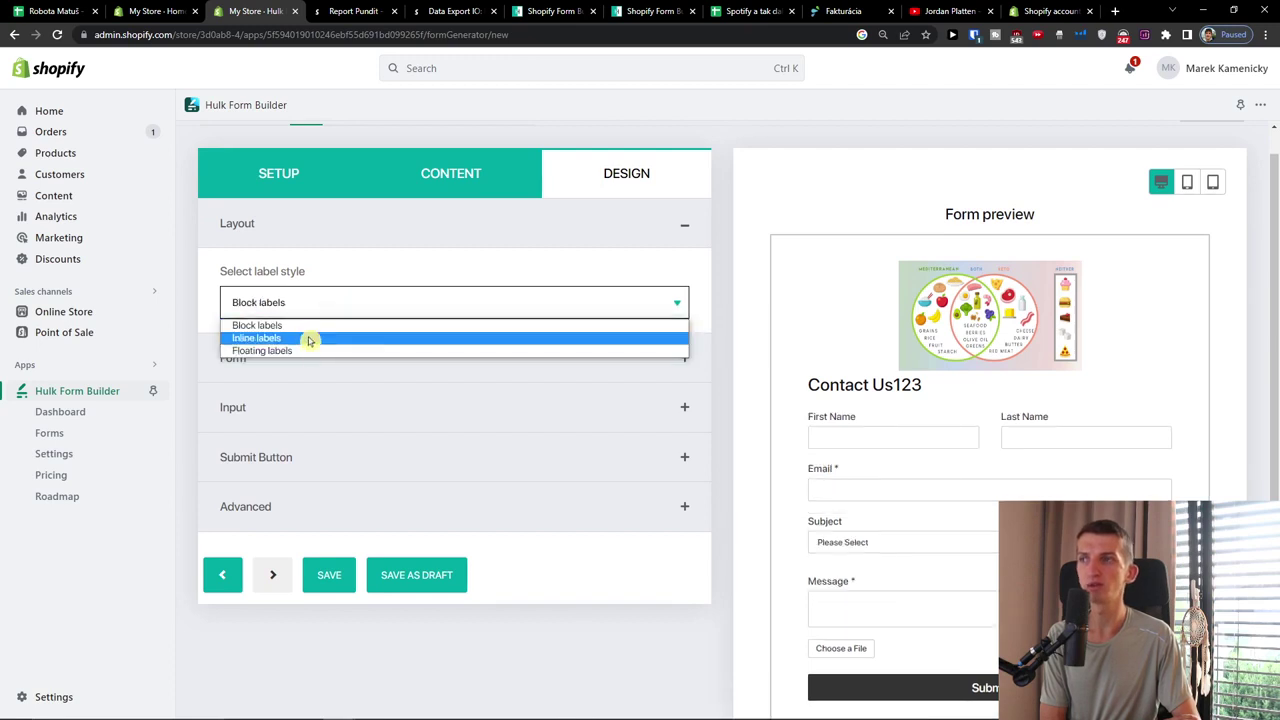
pyautogui.click(310, 340)
pyautogui.scroll(1, 308, 345)
# - Expand the Form settings and try a mauve-to-red gradient background
pyautogui.click(333, 380)
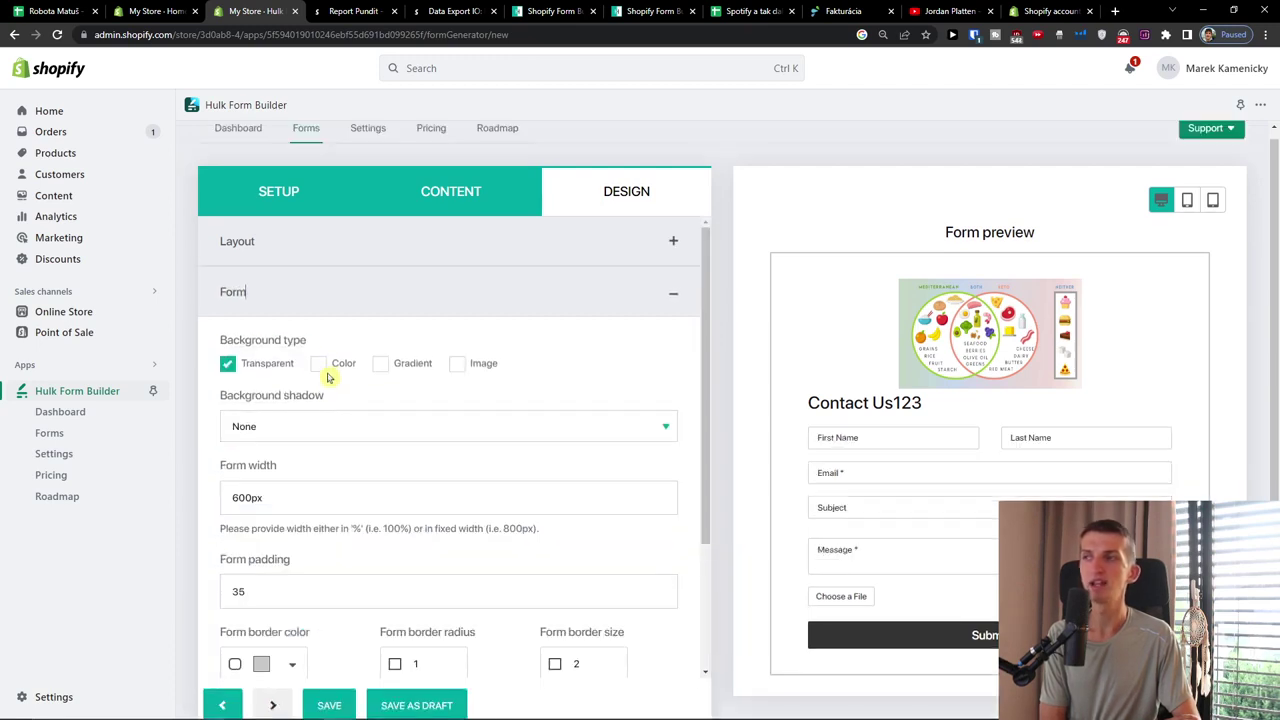
pyautogui.scroll(-2, 471, 393)
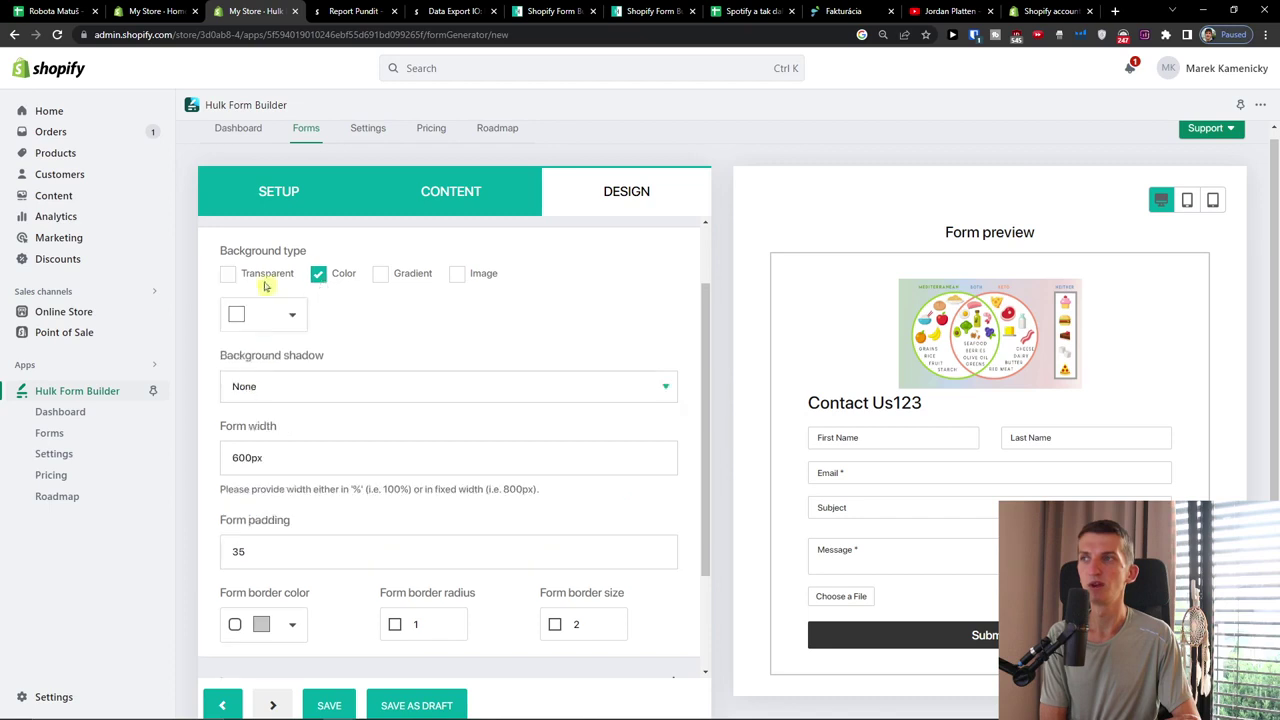
pyautogui.click(382, 275)
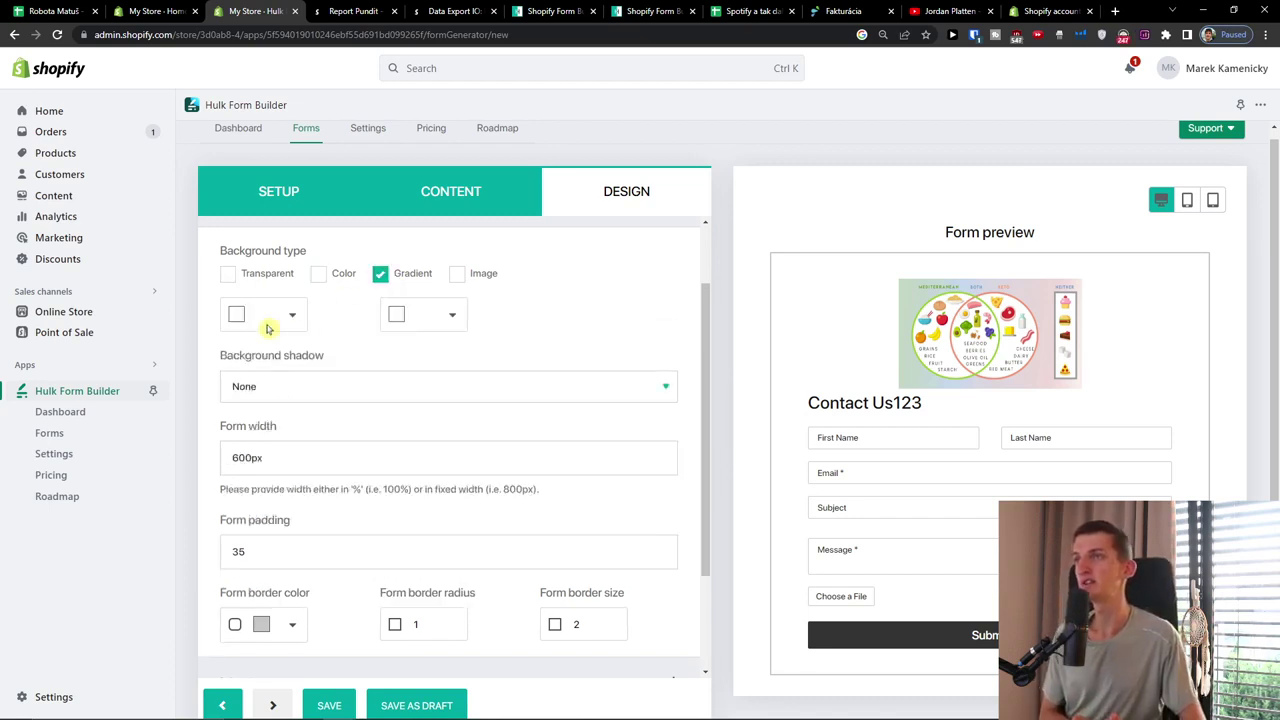
pyautogui.click(236, 315)
pyautogui.click(256, 358)
pyautogui.click(403, 340)
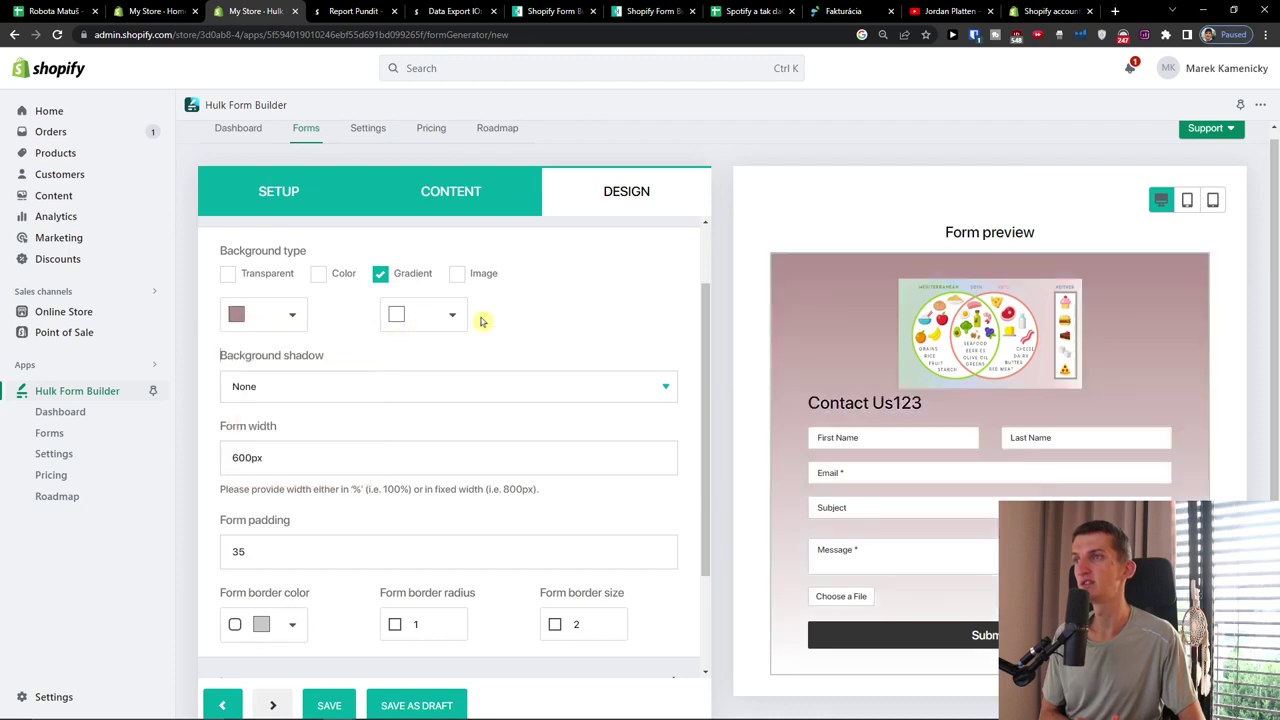
pyautogui.click(452, 315)
pyautogui.click(541, 320)
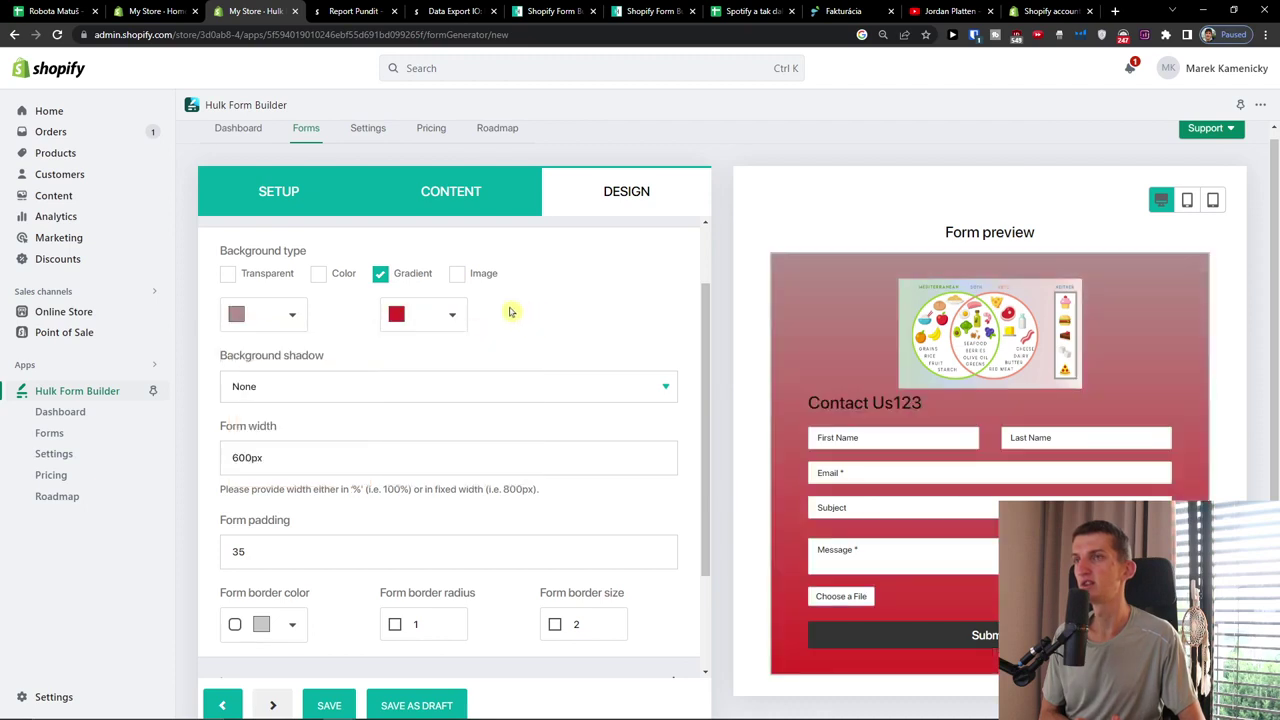
# - After trying Image, revert the background to Transparent with no shadow, then check padding and width
pyautogui.click(457, 274)
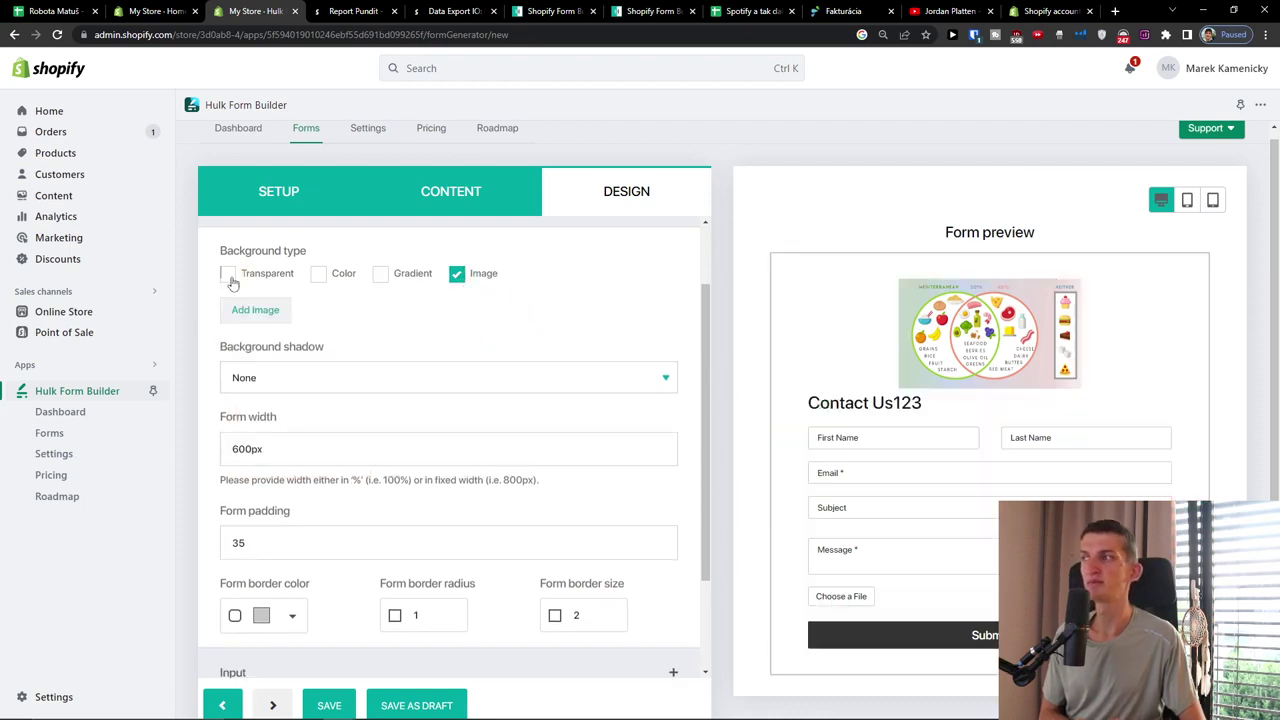
pyautogui.click(228, 274)
pyautogui.click(448, 336)
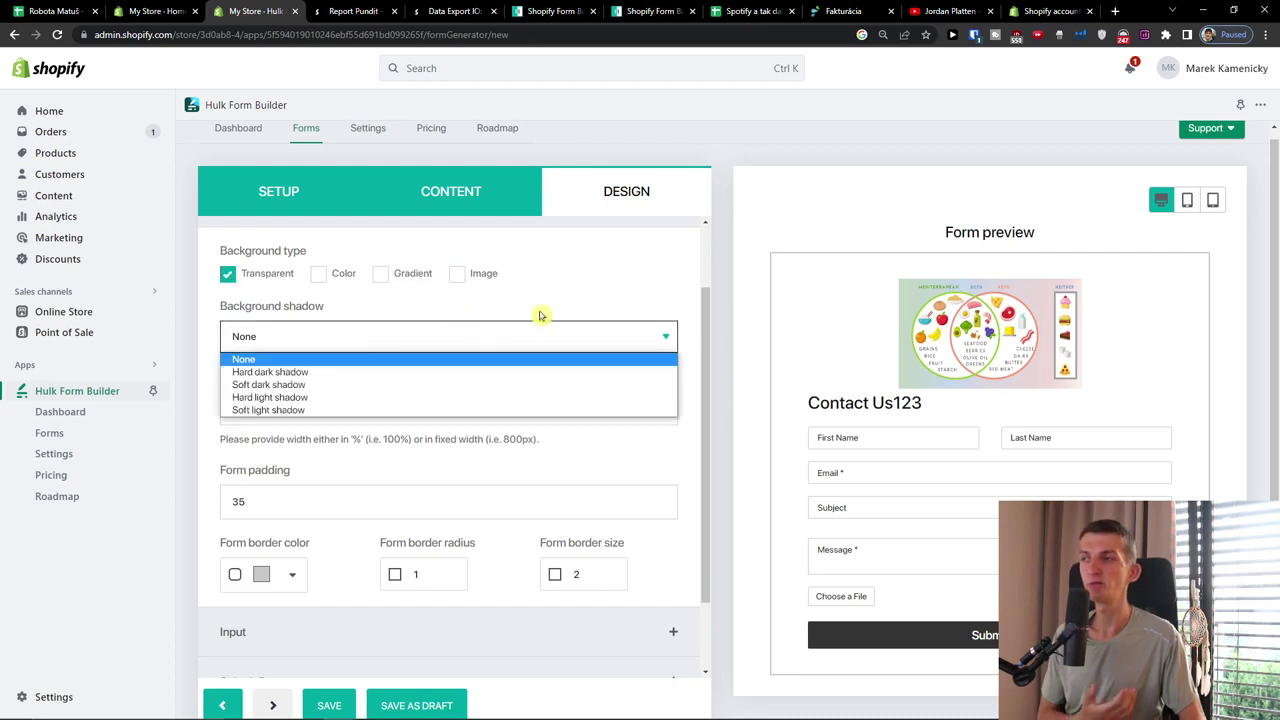
pyautogui.click(591, 287)
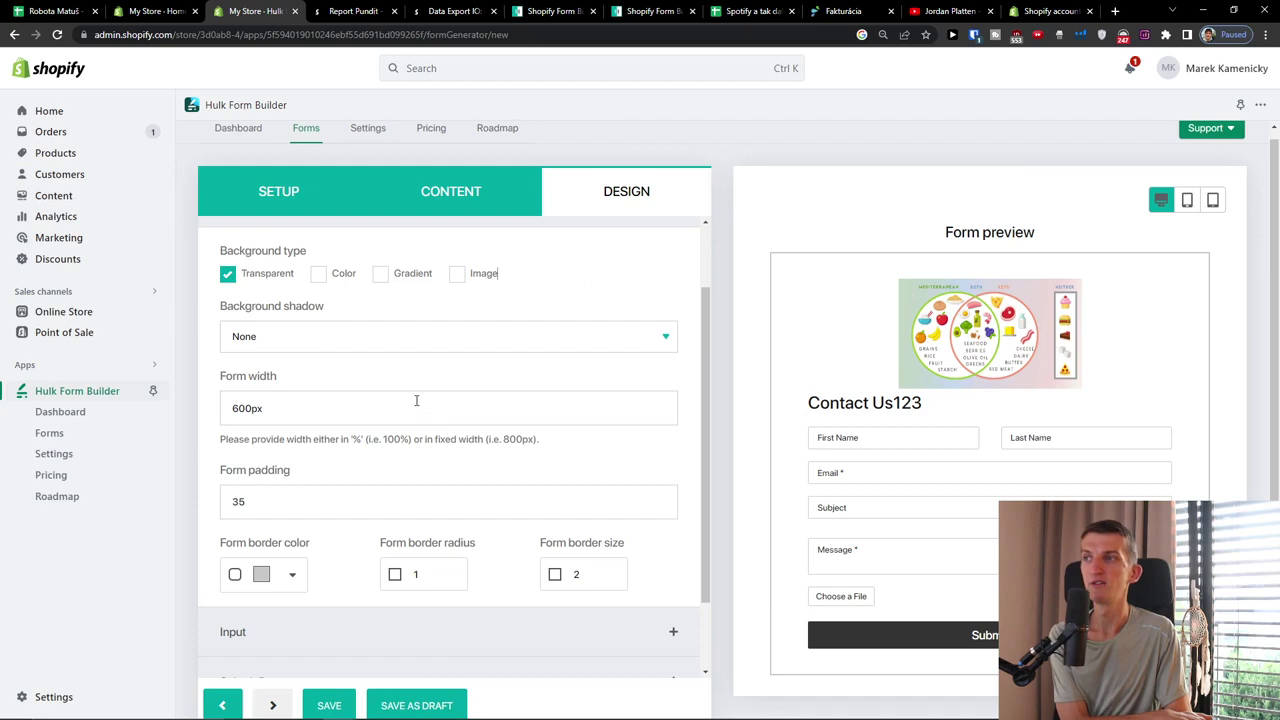
pyautogui.scroll(-1, 417, 396)
pyautogui.click(379, 410)
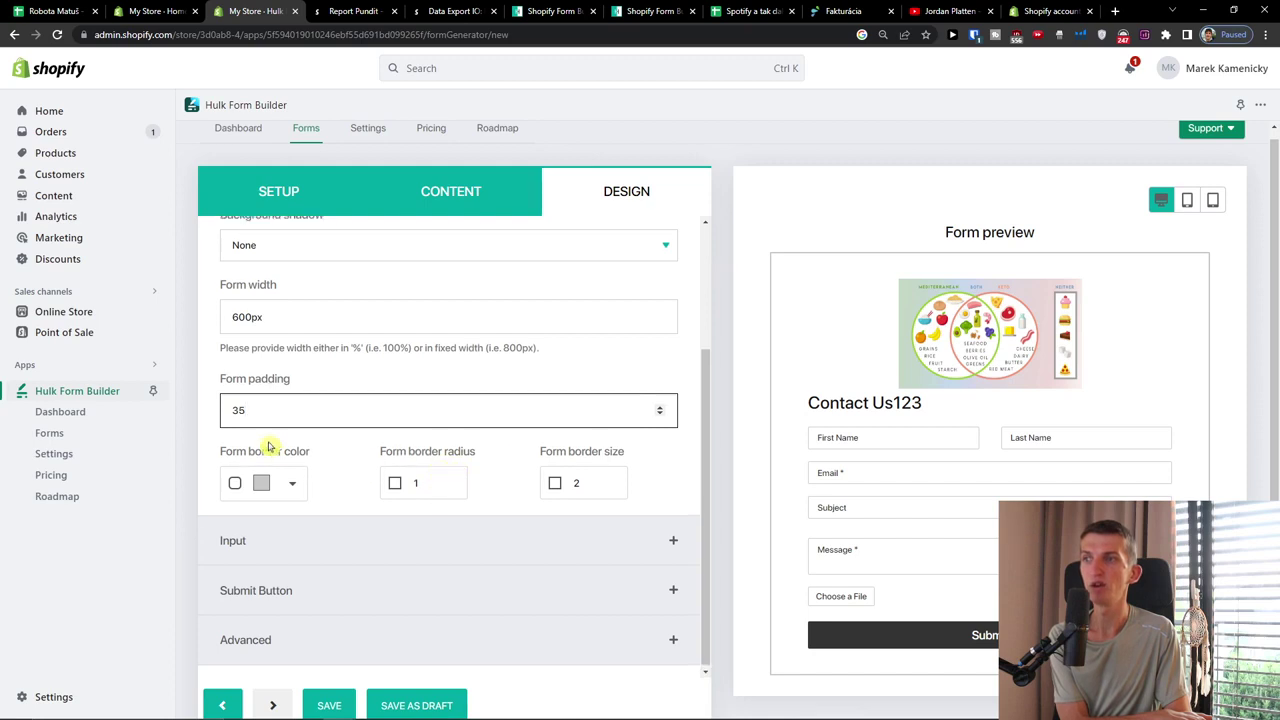
pyautogui.scroll(1, 272, 312)
pyautogui.click(273, 403)
pyautogui.scroll(-1, 360, 450)
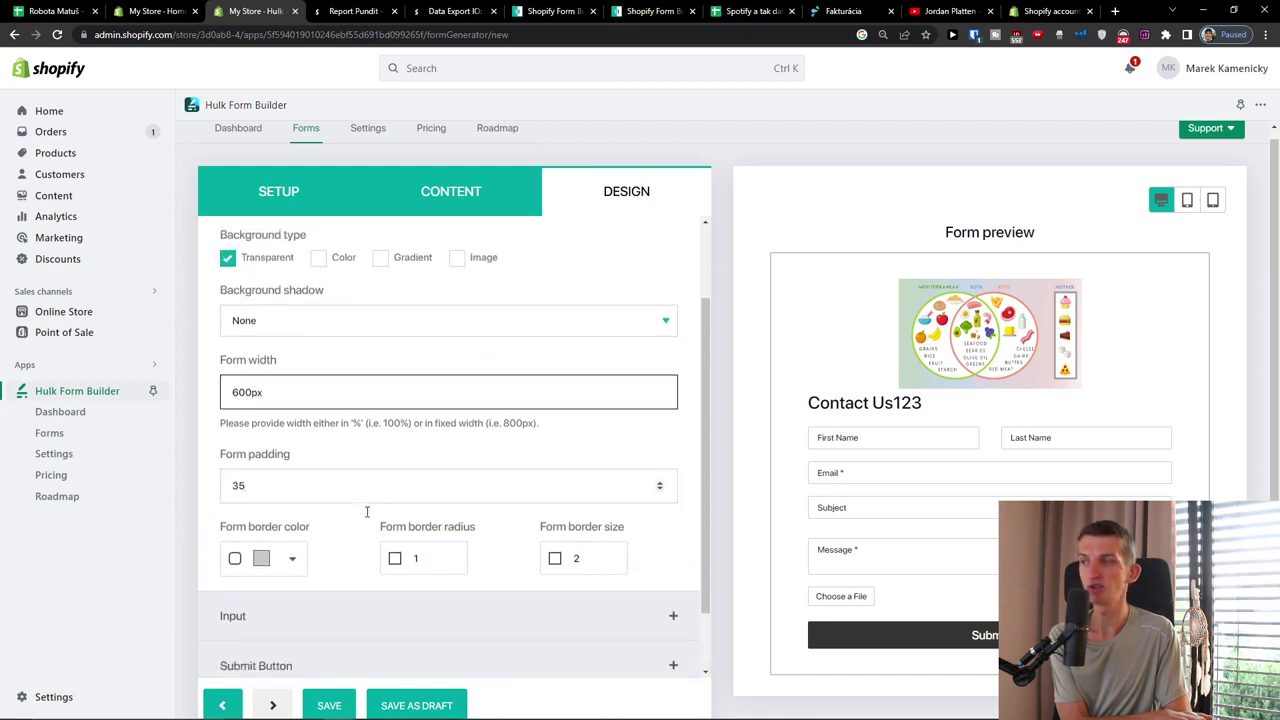
# - Make the form's label text red in the Input styling options
pyautogui.click(370, 535)
pyautogui.scroll(-2, 366, 530)
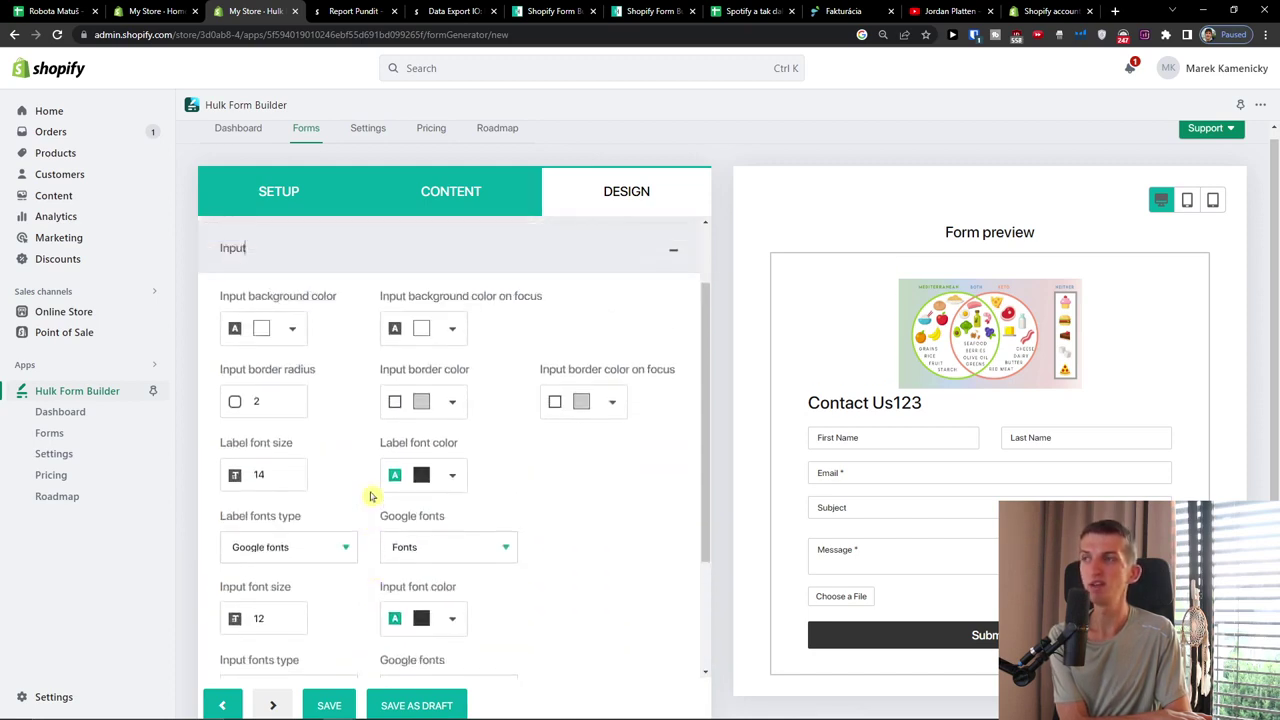
pyautogui.scroll(2, 368, 495)
pyautogui.scroll(-1, 370, 496)
pyautogui.scroll(1, 370, 496)
pyautogui.scroll(-1, 378, 491)
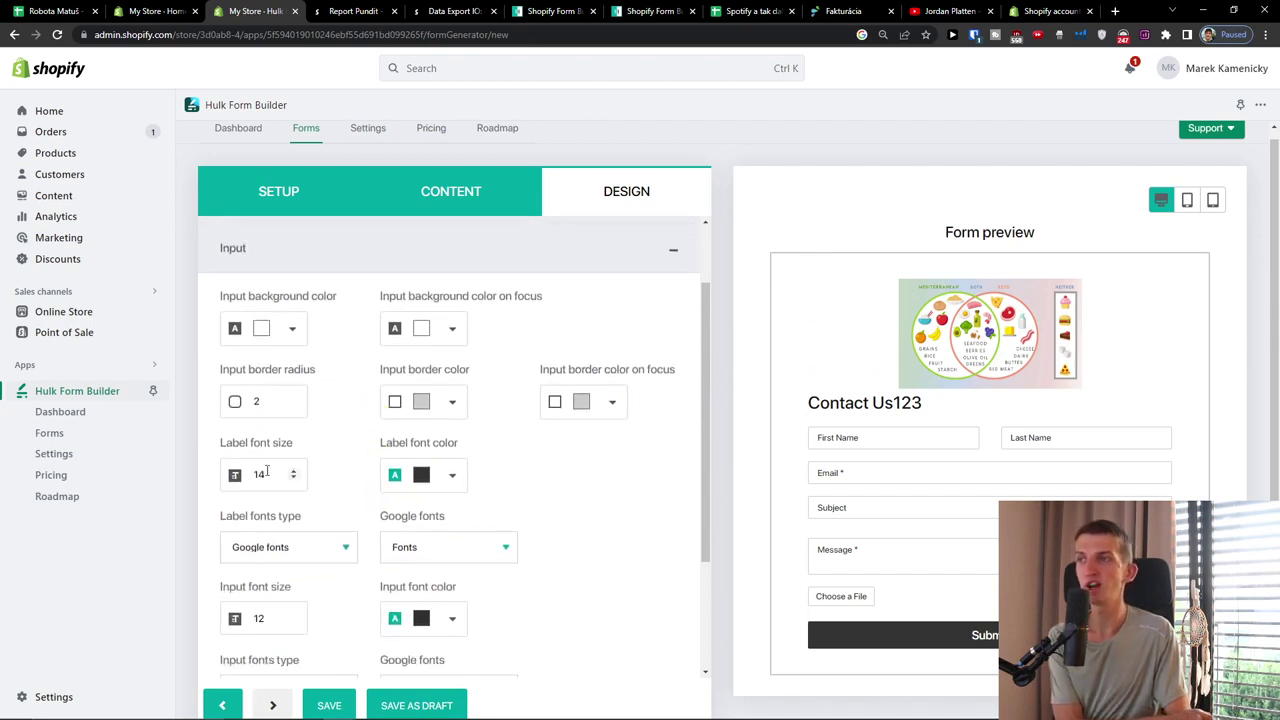
pyautogui.click(452, 475)
pyautogui.click(484, 512)
pyautogui.click(585, 452)
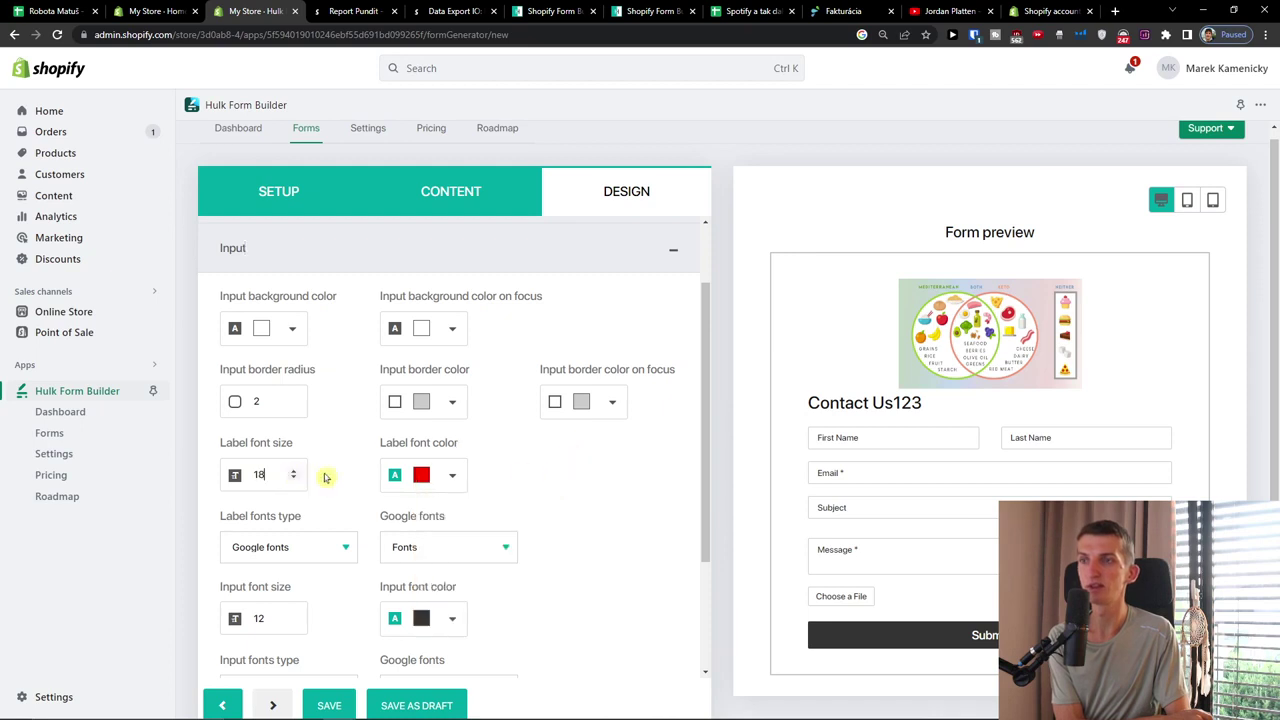
# - Set the input font size to 18 and input text colour to red, then collapse Input
pyautogui.click(293, 614)
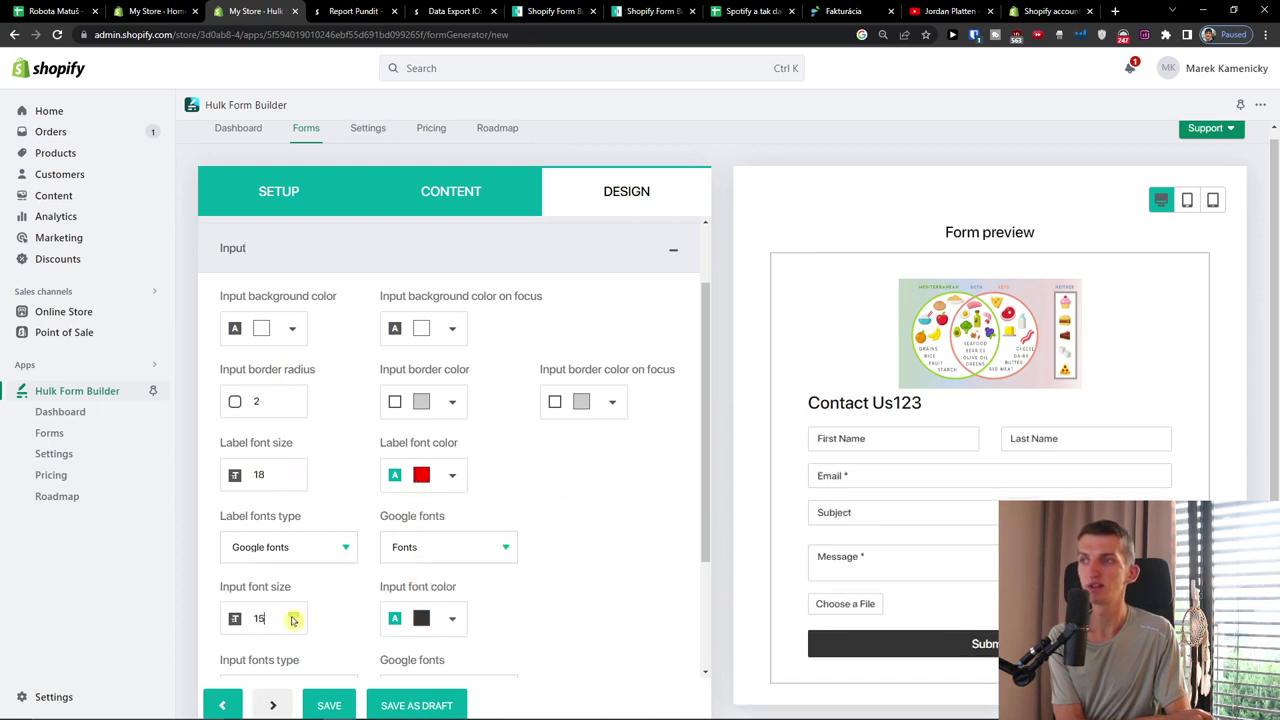
pyautogui.click(293, 614)
pyautogui.scroll(-1, 408, 562)
pyautogui.click(452, 531)
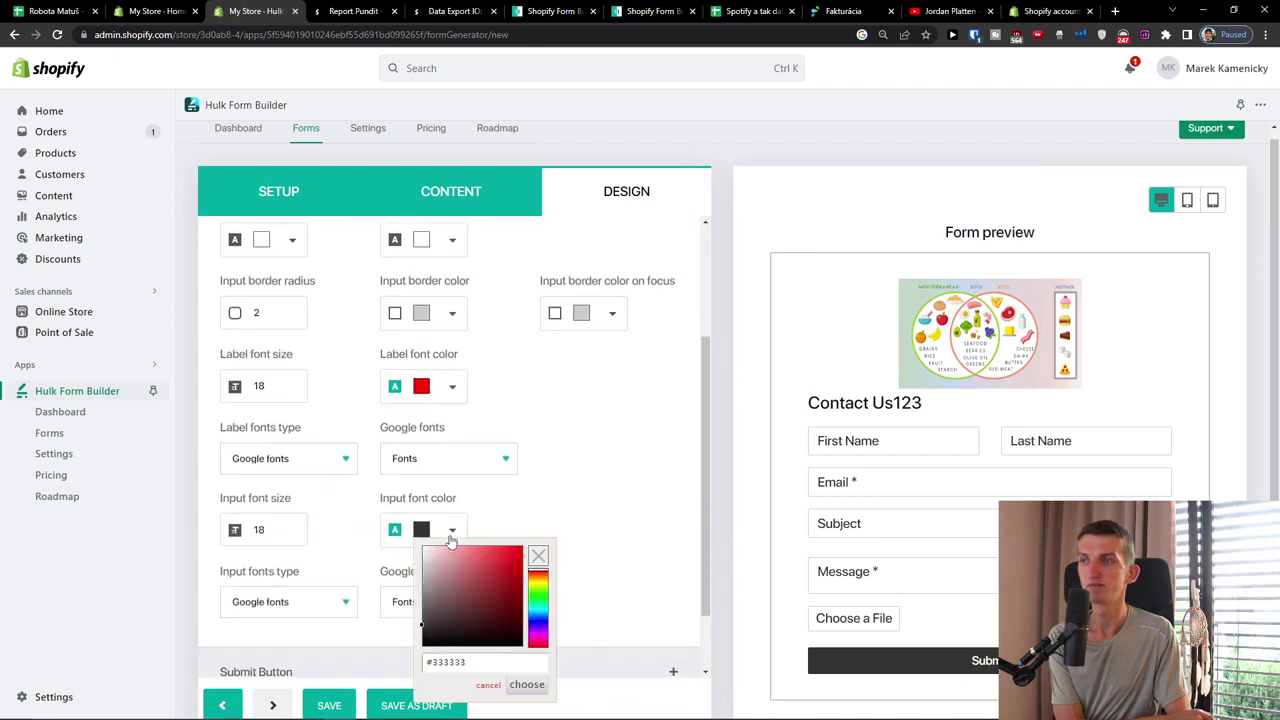
pyautogui.click(567, 522)
pyautogui.scroll(-2, 560, 530)
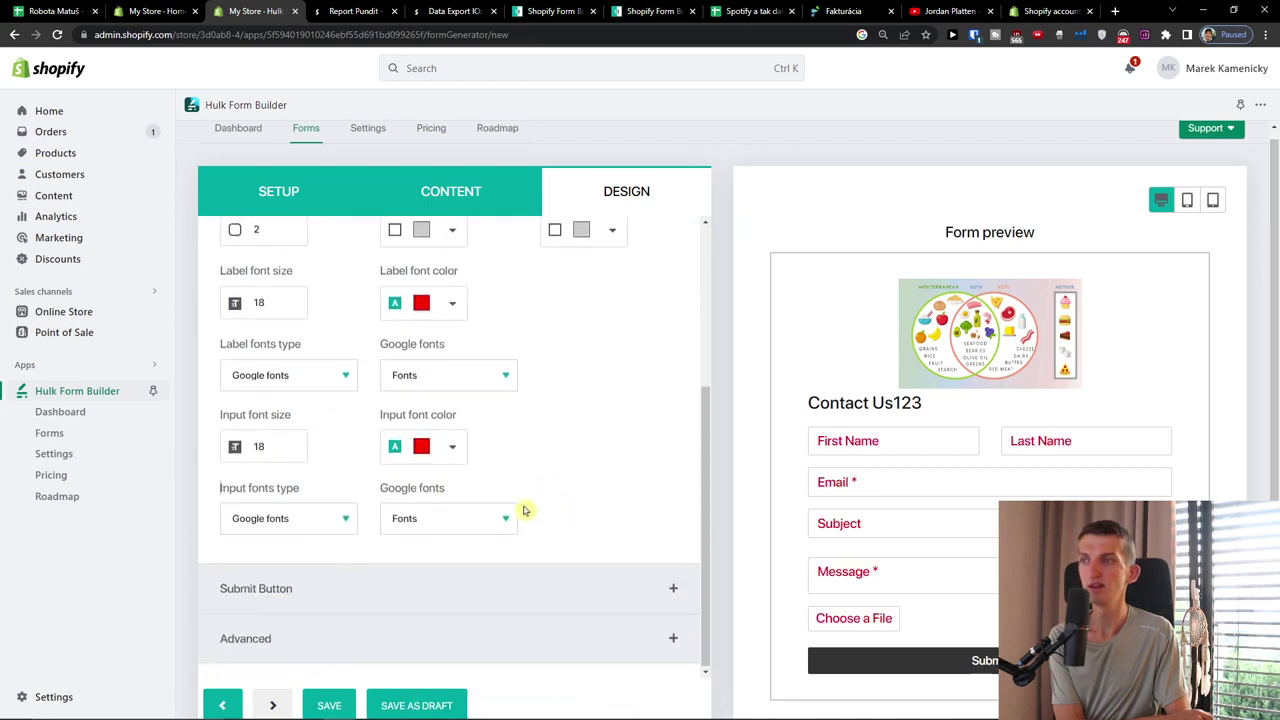
pyautogui.scroll(3, 397, 571)
pyautogui.scroll(2, 300, 450)
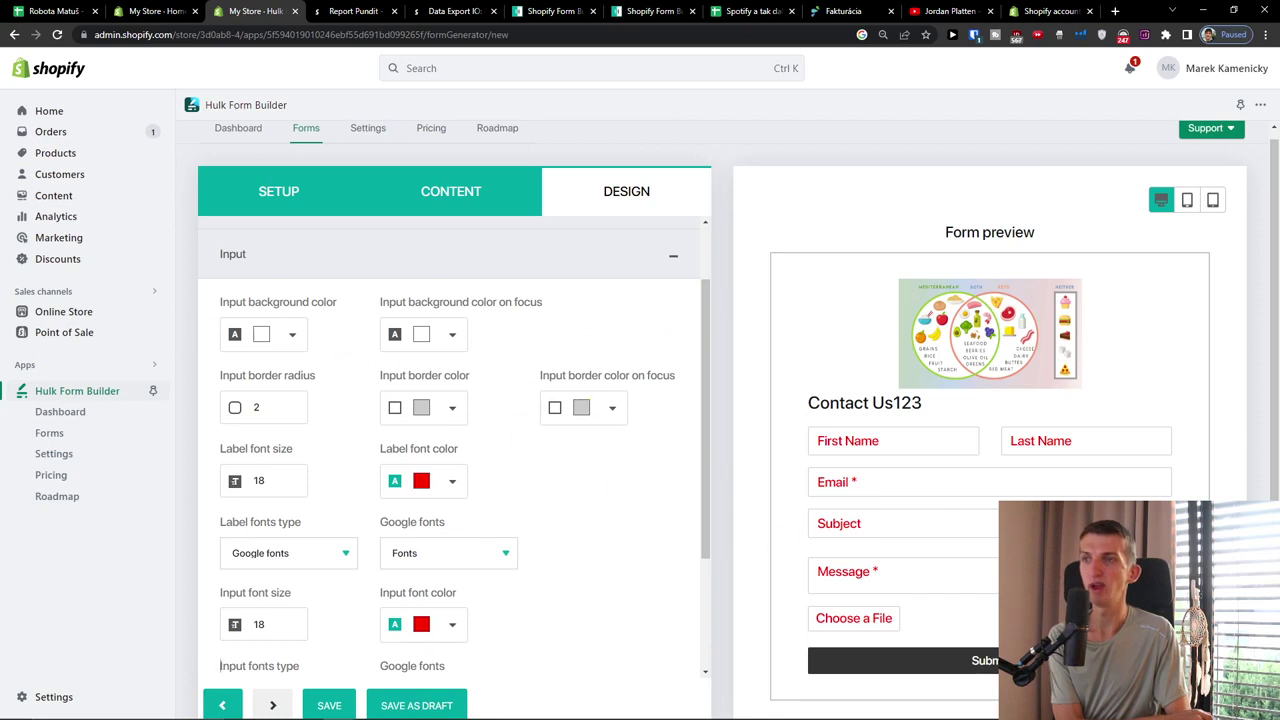
pyautogui.scroll(-1, 437, 375)
pyautogui.scroll(1, 375, 277)
pyautogui.click(375, 270)
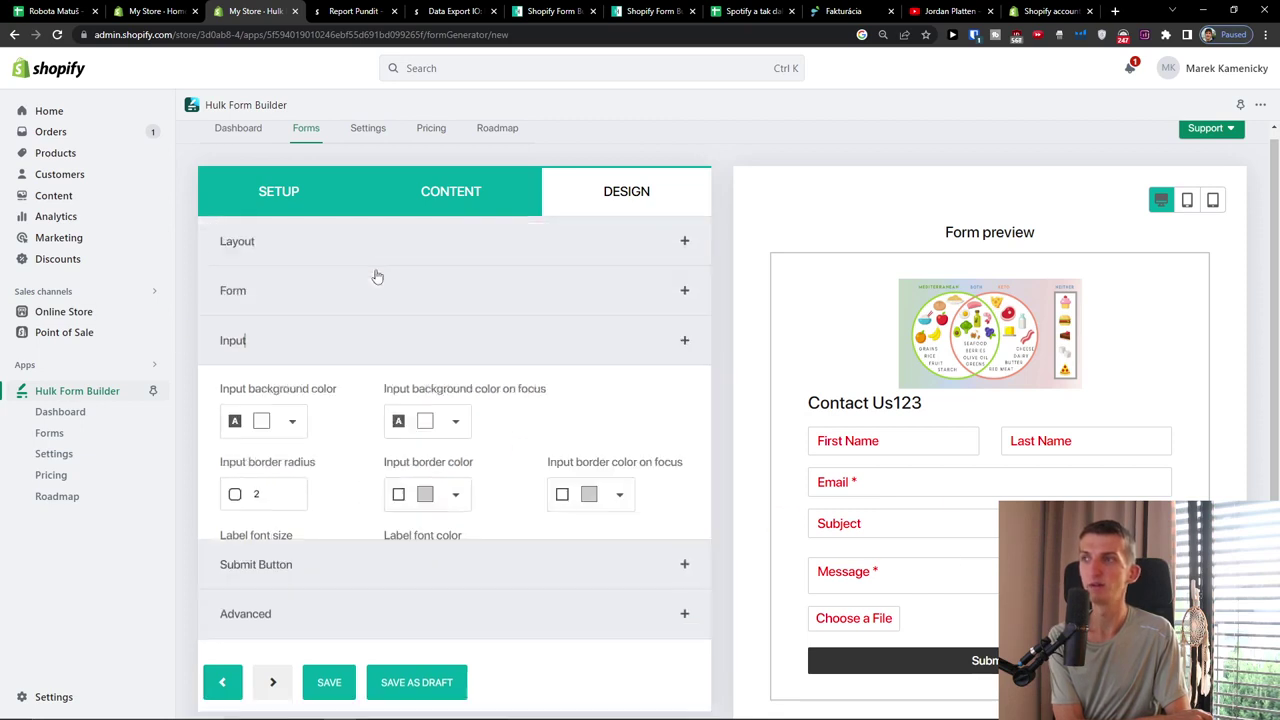
pyautogui.click(300, 390)
pyautogui.scroll(-2, 357, 465)
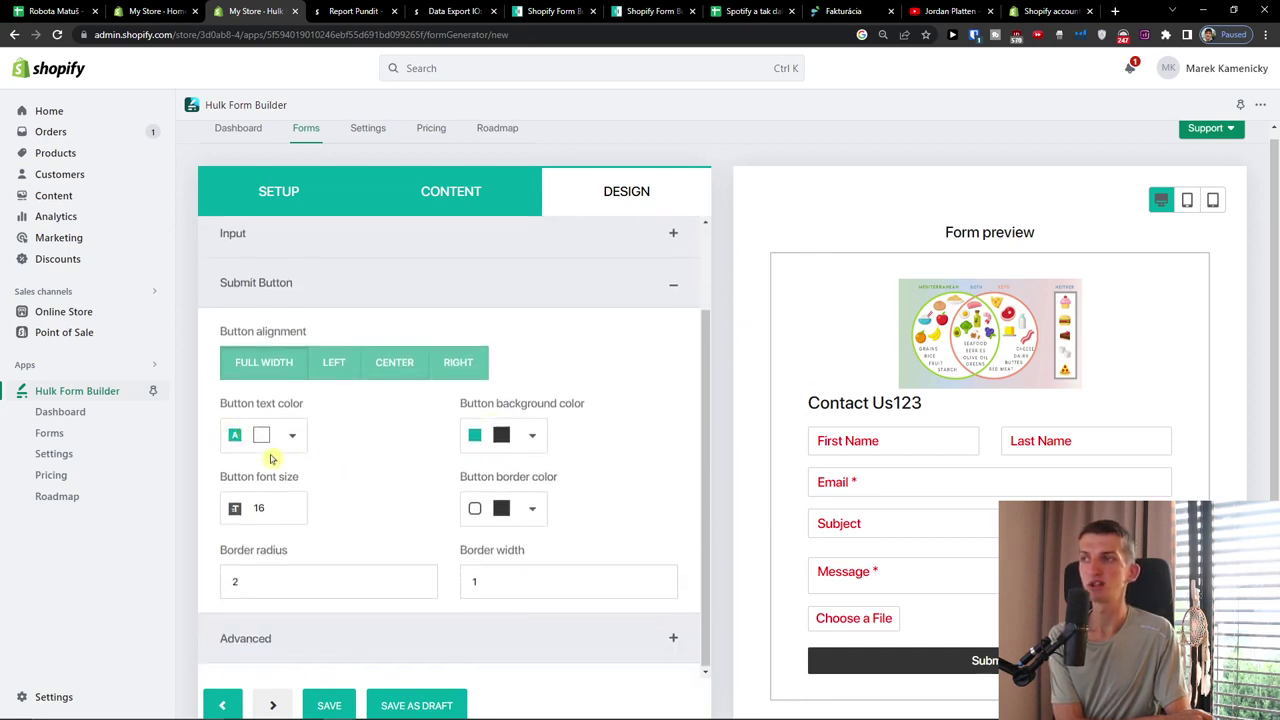
# - Keep the submit button full width after trying left alignment, expand Advanced, and save
pyautogui.click(334, 362)
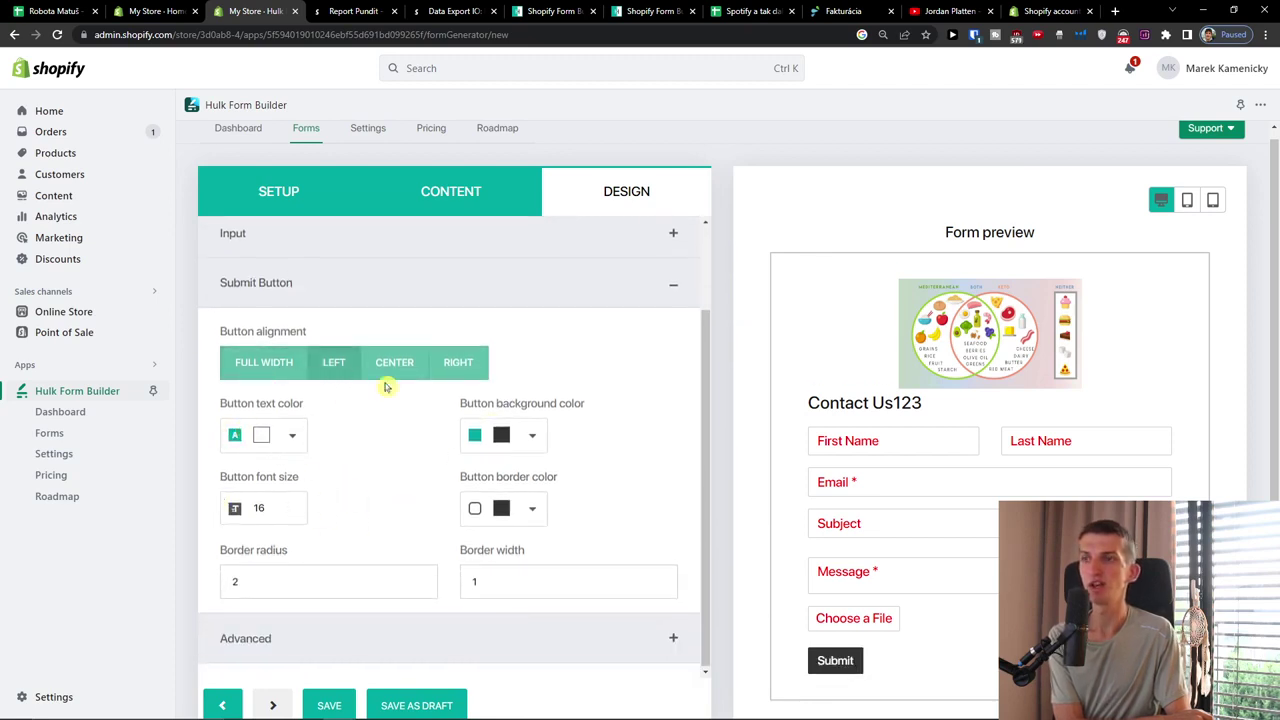
pyautogui.scroll(-1, 395, 470)
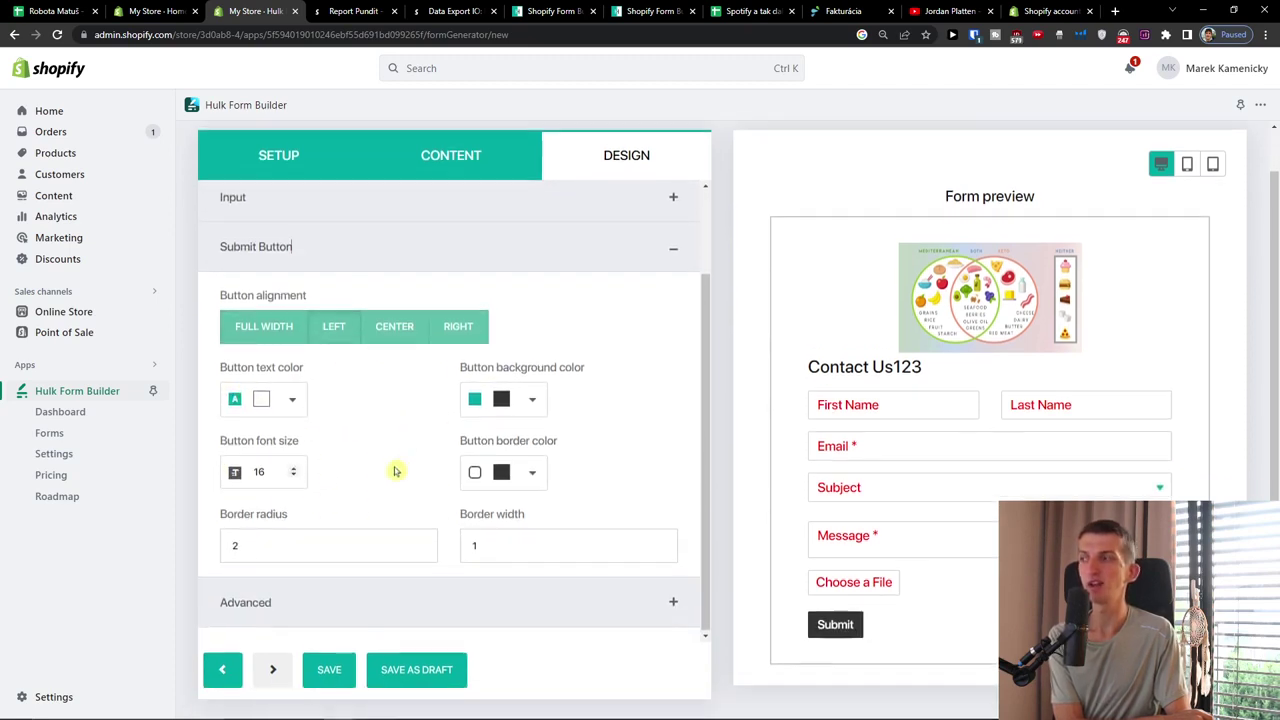
pyautogui.click(264, 323)
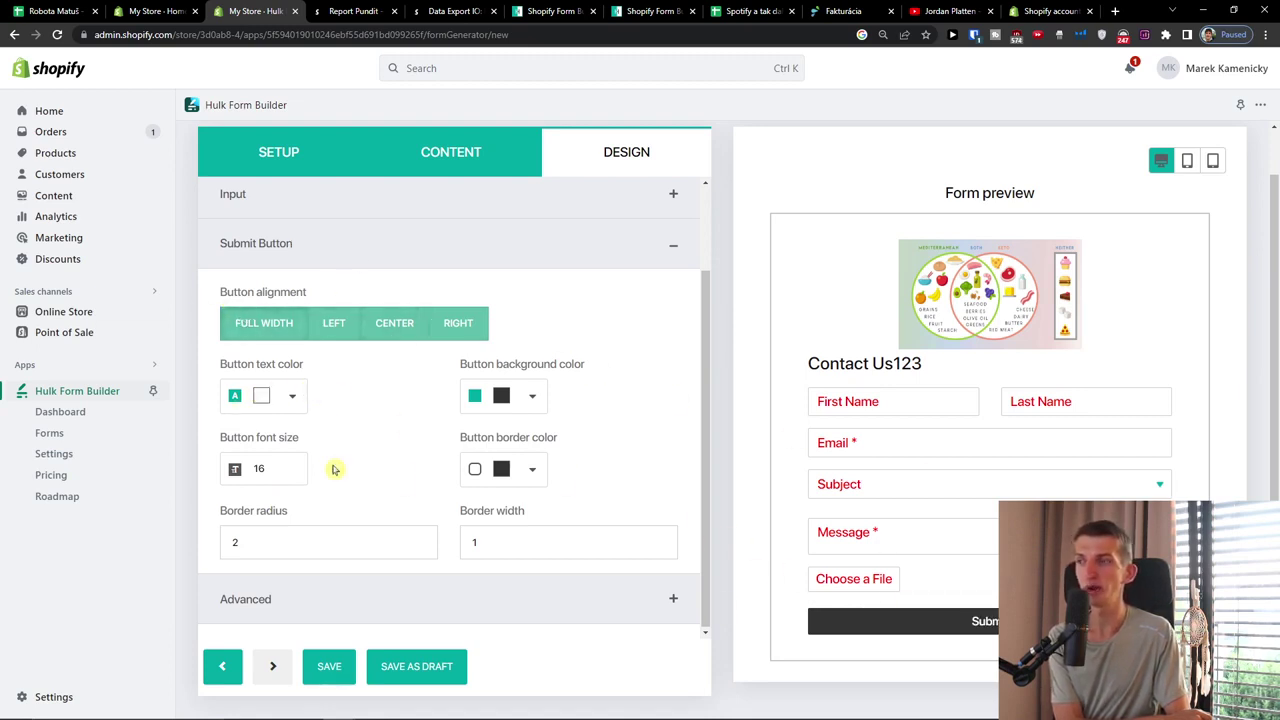
pyautogui.click(446, 600)
pyautogui.scroll(-3, 400, 490)
pyautogui.scroll(-3, 400, 490)
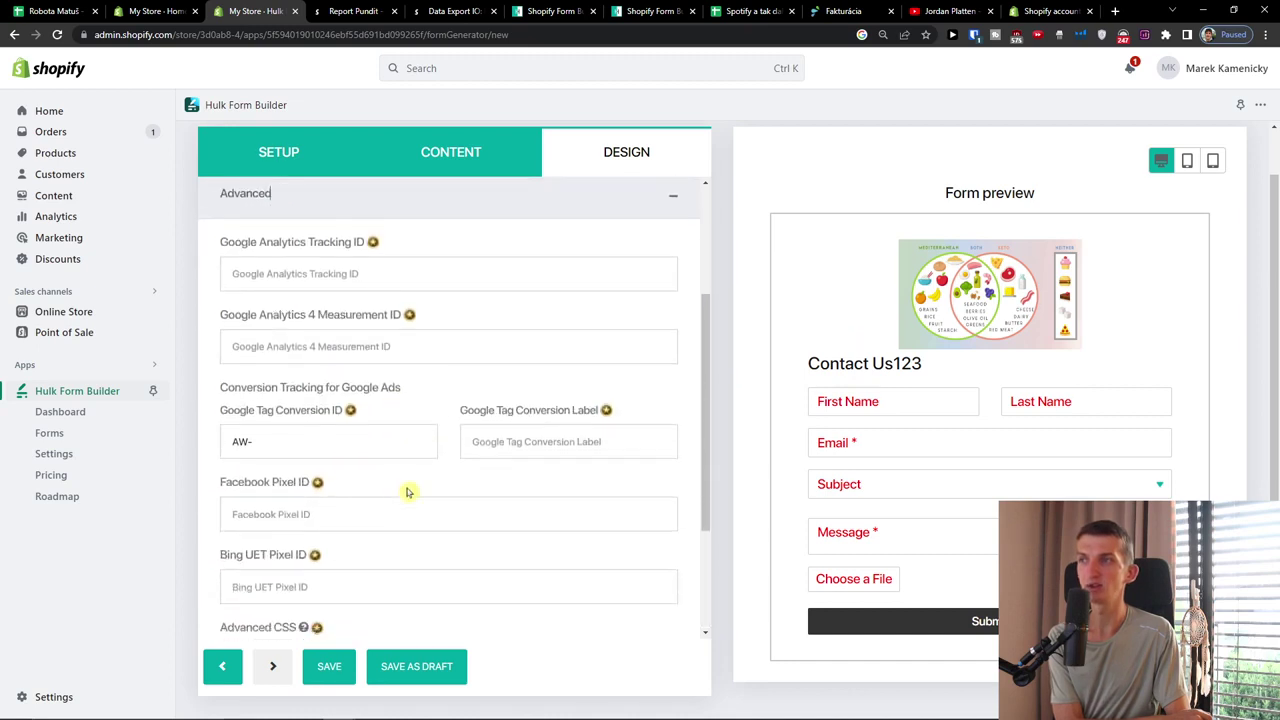
pyautogui.scroll(-2, 400, 490)
pyautogui.scroll(-2, 400, 490)
pyautogui.scroll(8, 400, 490)
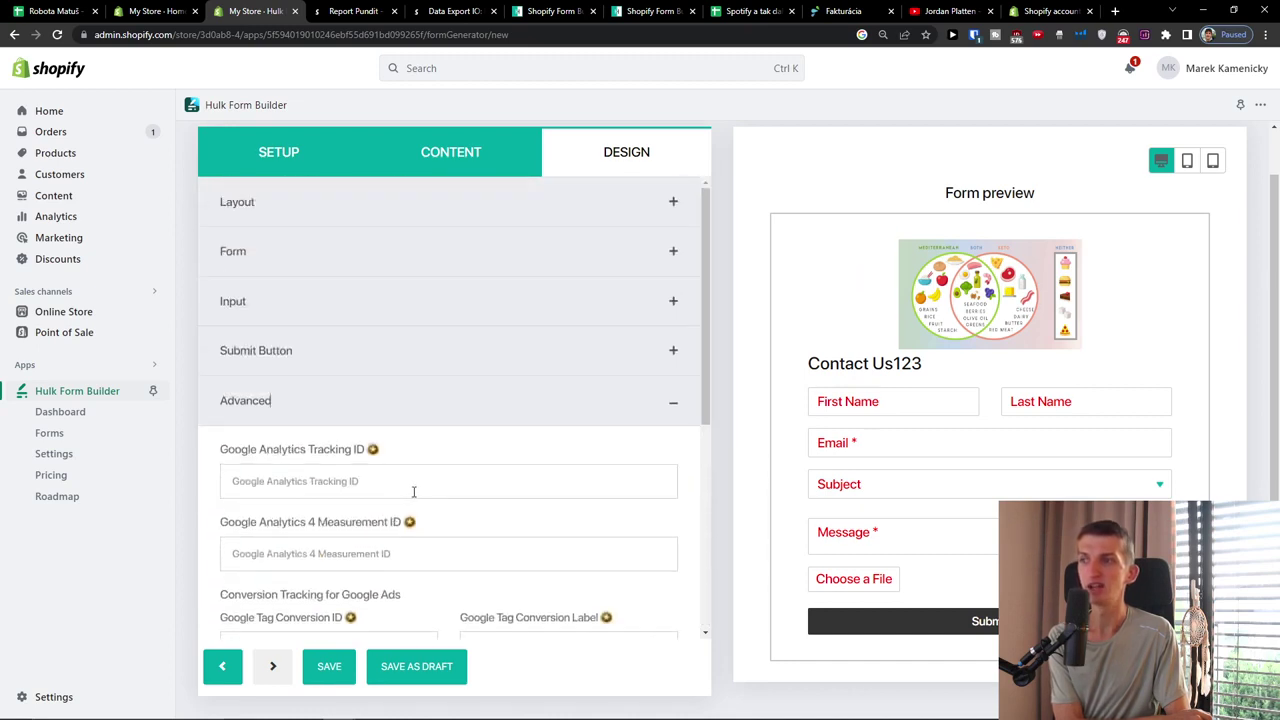
pyautogui.scroll(2, 501, 492)
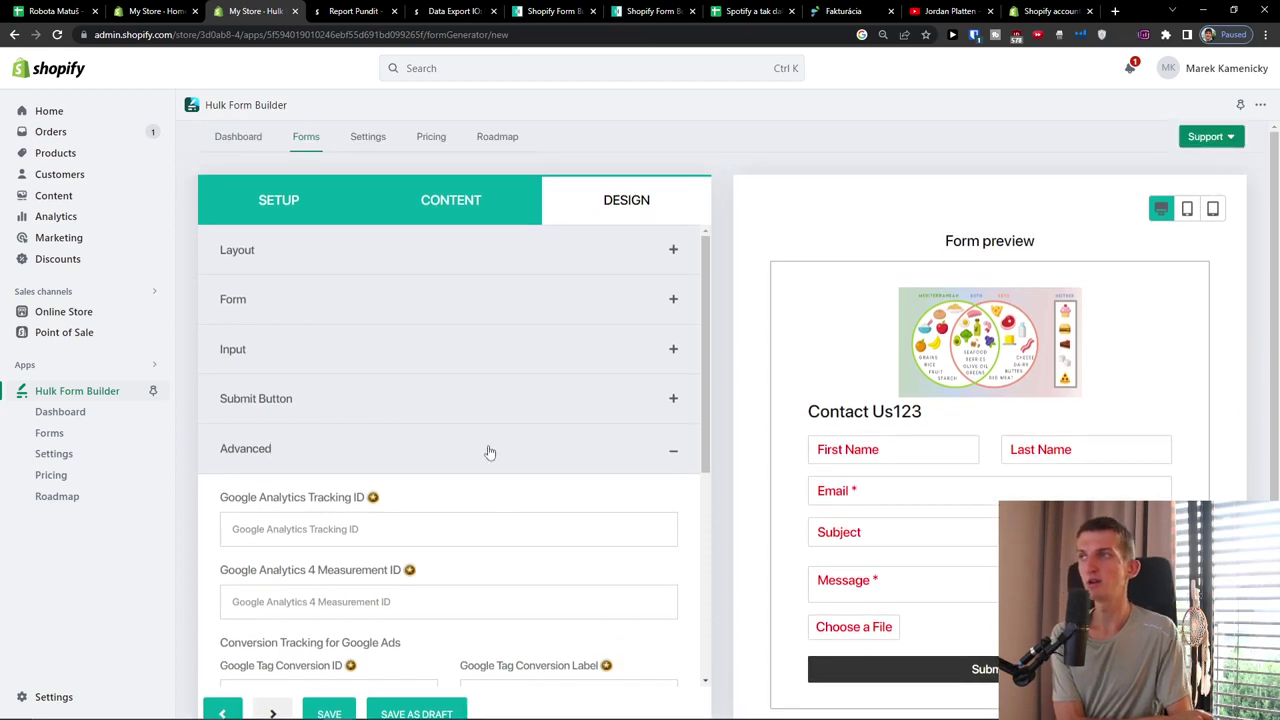
pyautogui.scroll(-2, 248, 641)
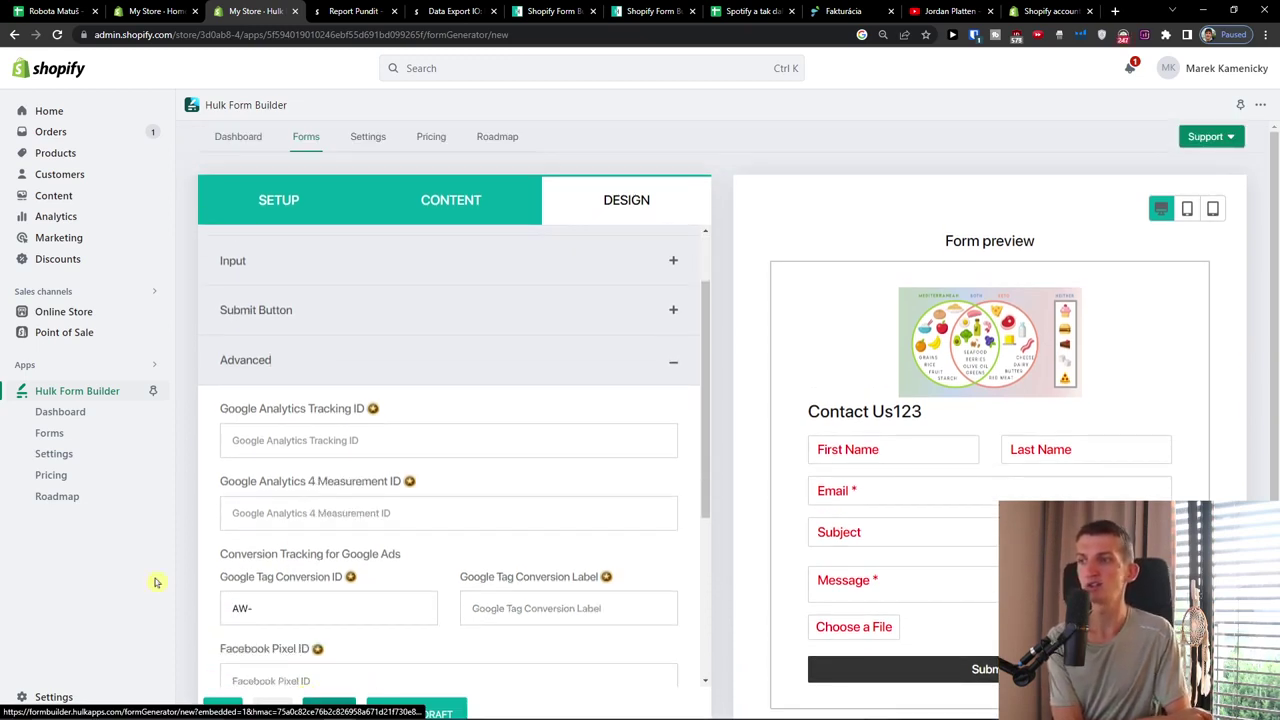
pyautogui.click(329, 713)
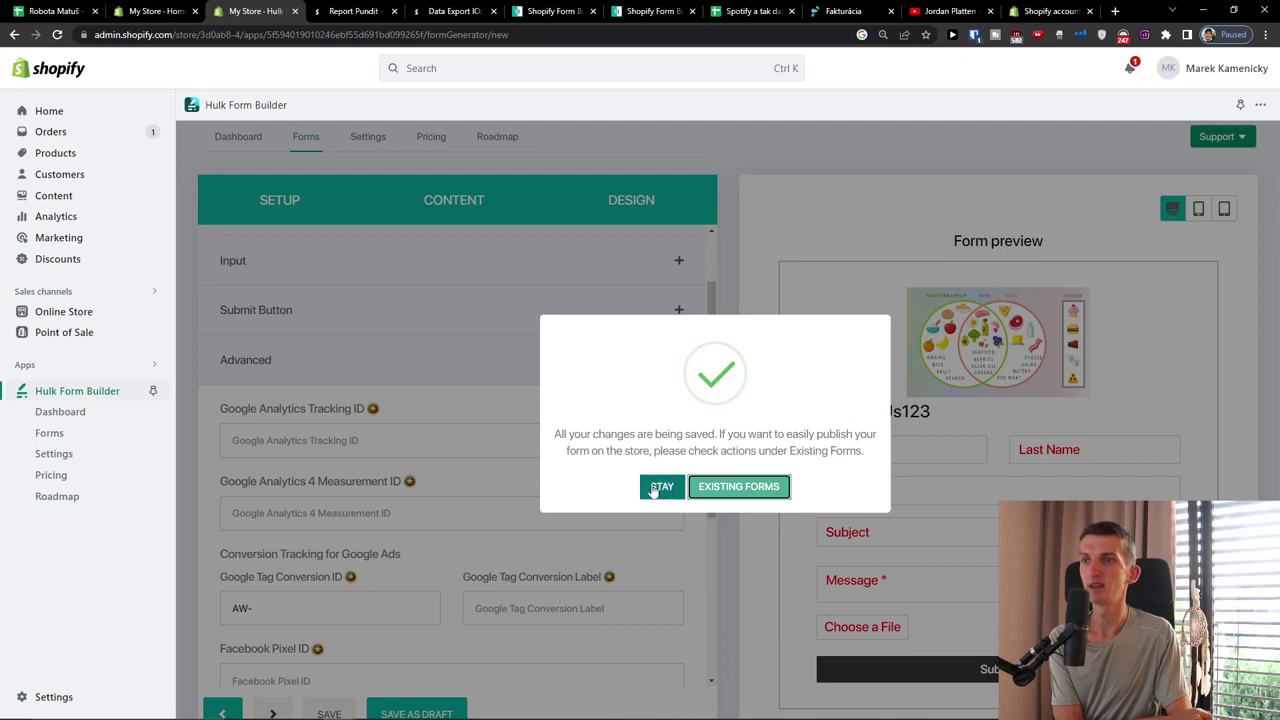
# - Go to Existing Forms and copy the Contact us form1 shortcode
pyautogui.click(738, 486)
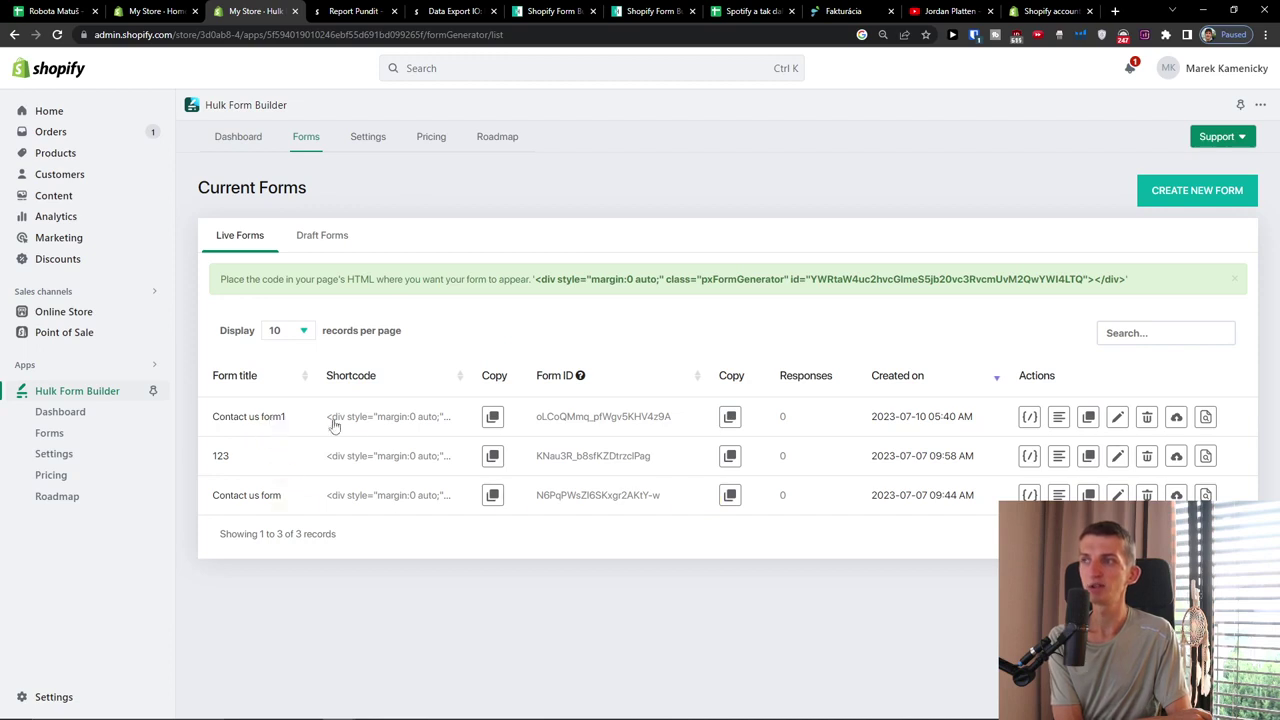
pyautogui.click(410, 417)
pyautogui.click(756, 109)
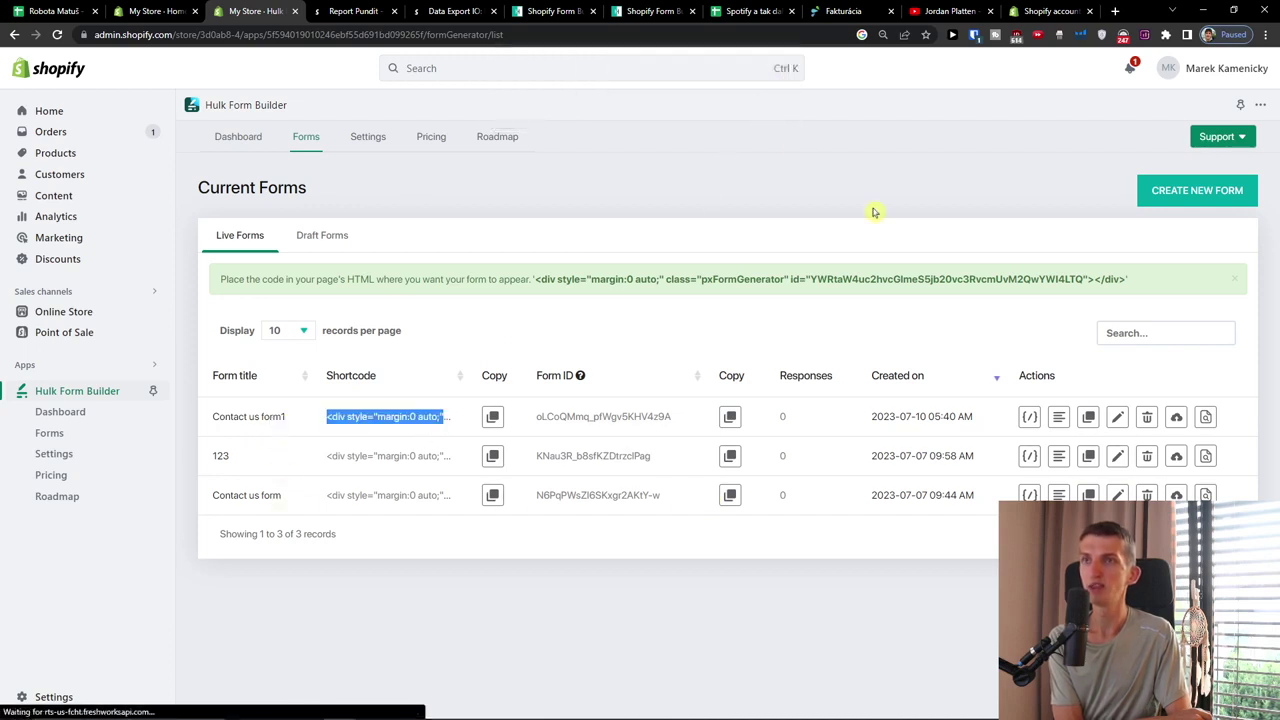
# - Insert the Contact us form1 shortcode into Just test 2 at Top of the page
pyautogui.click(1031, 417)
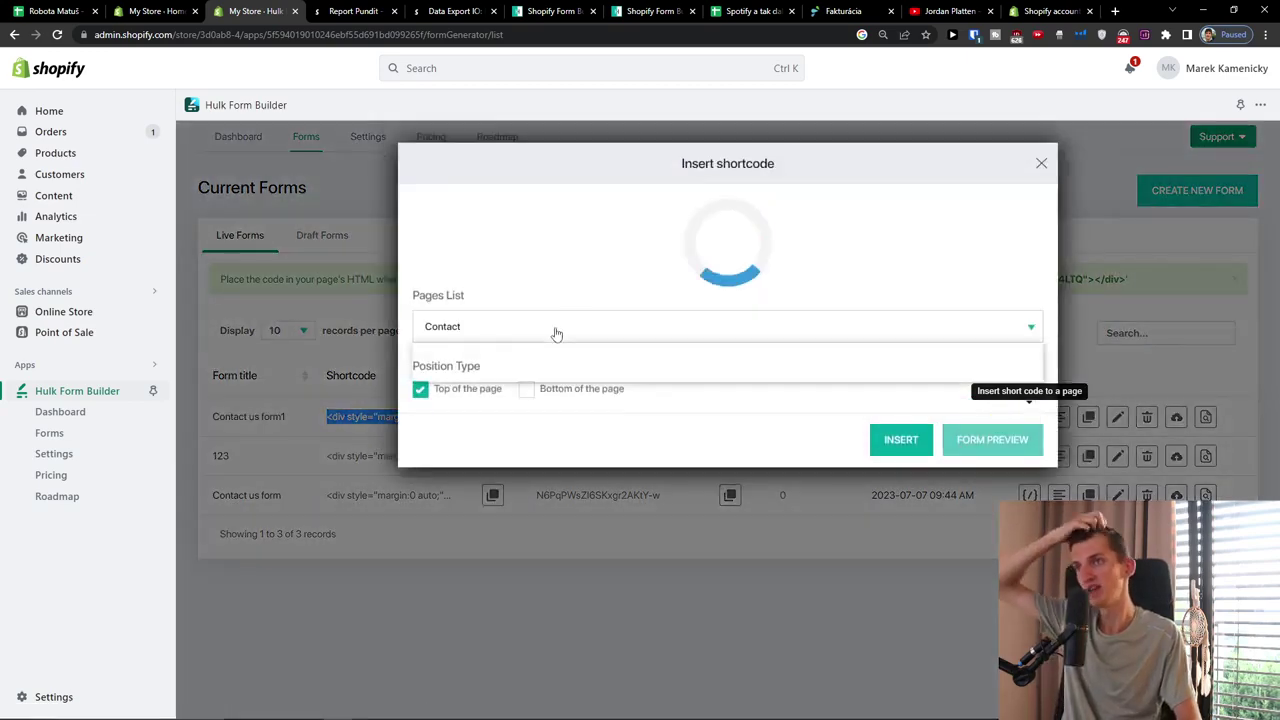
pyautogui.click(700, 326)
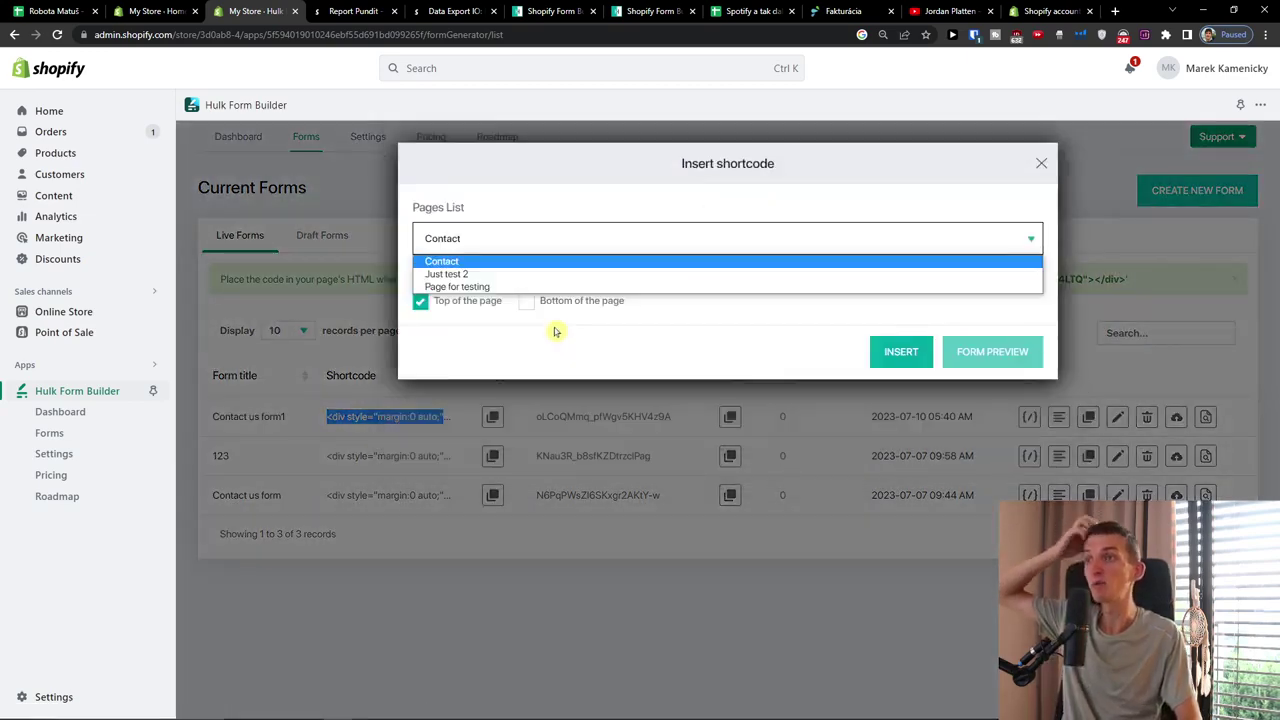
pyautogui.click(492, 276)
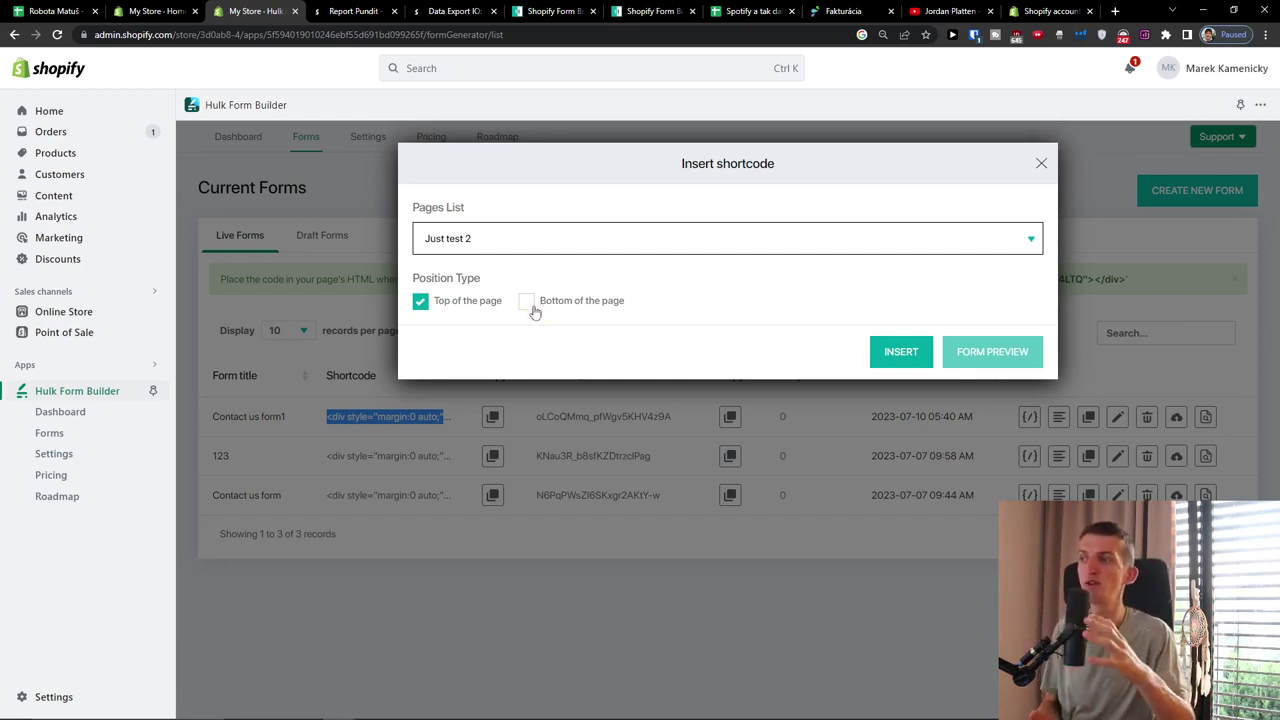
pyautogui.click(901, 352)
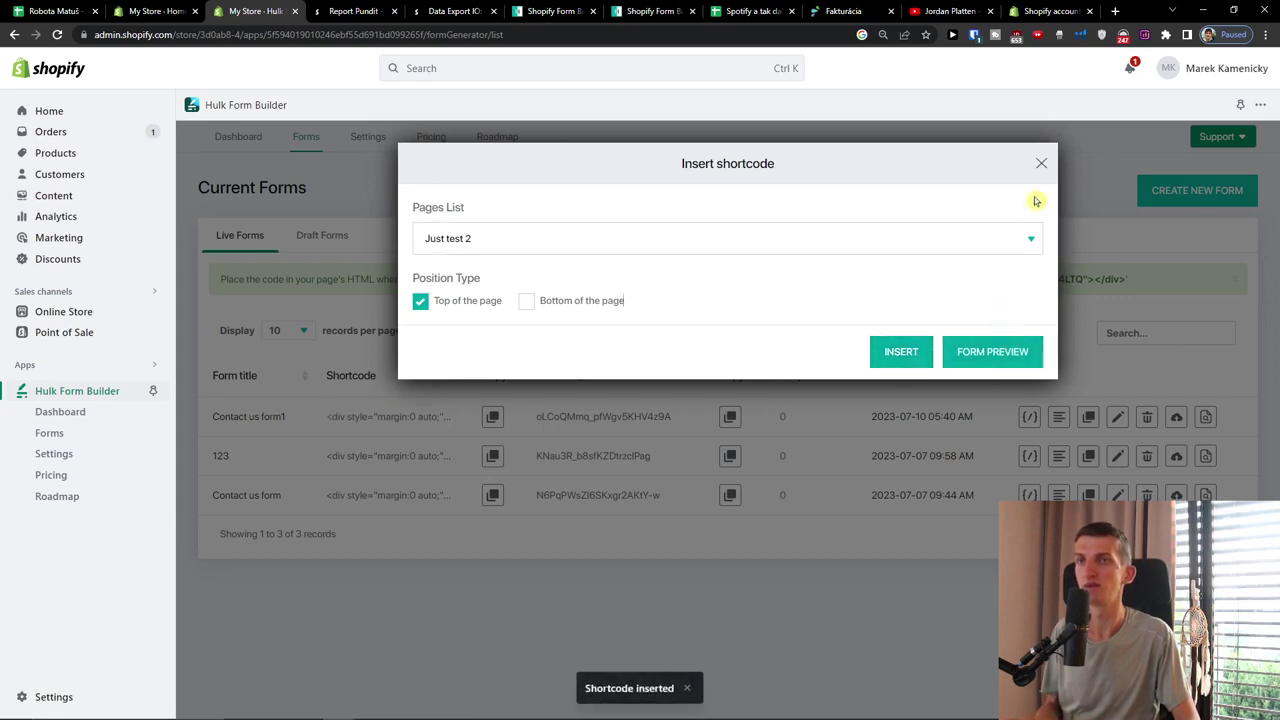
pyautogui.click(1042, 163)
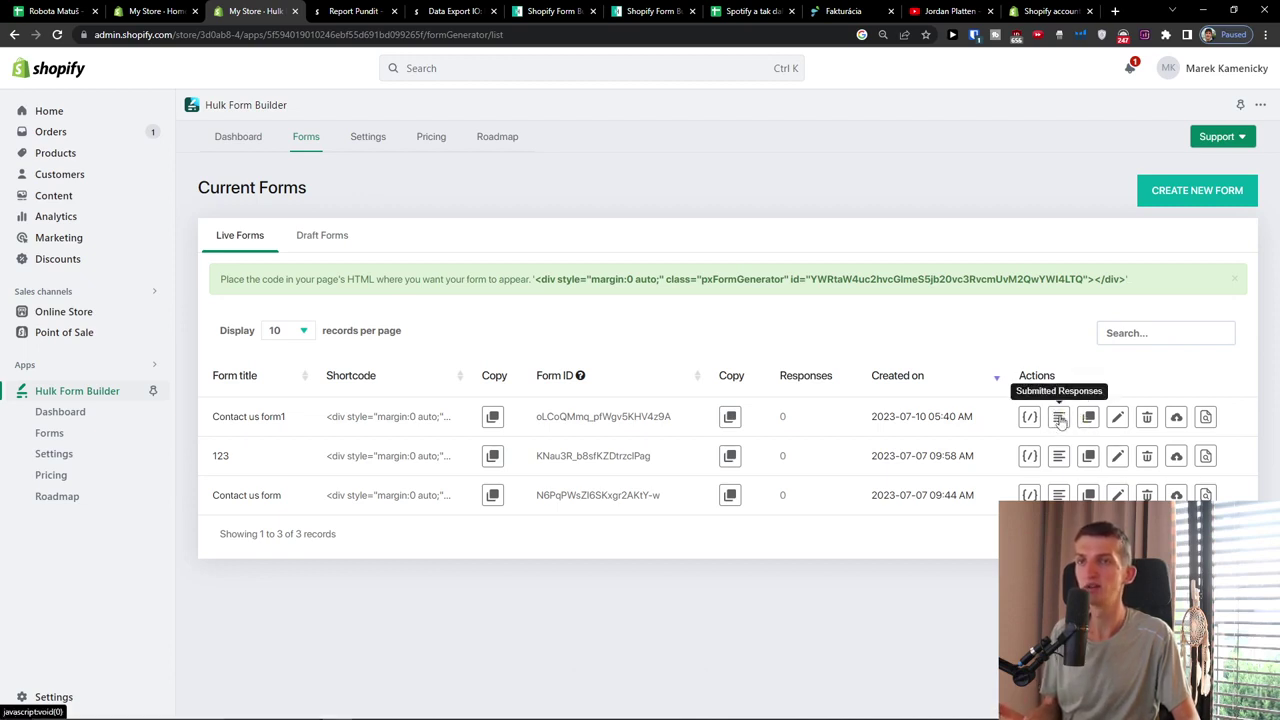
pyautogui.click(1060, 417)
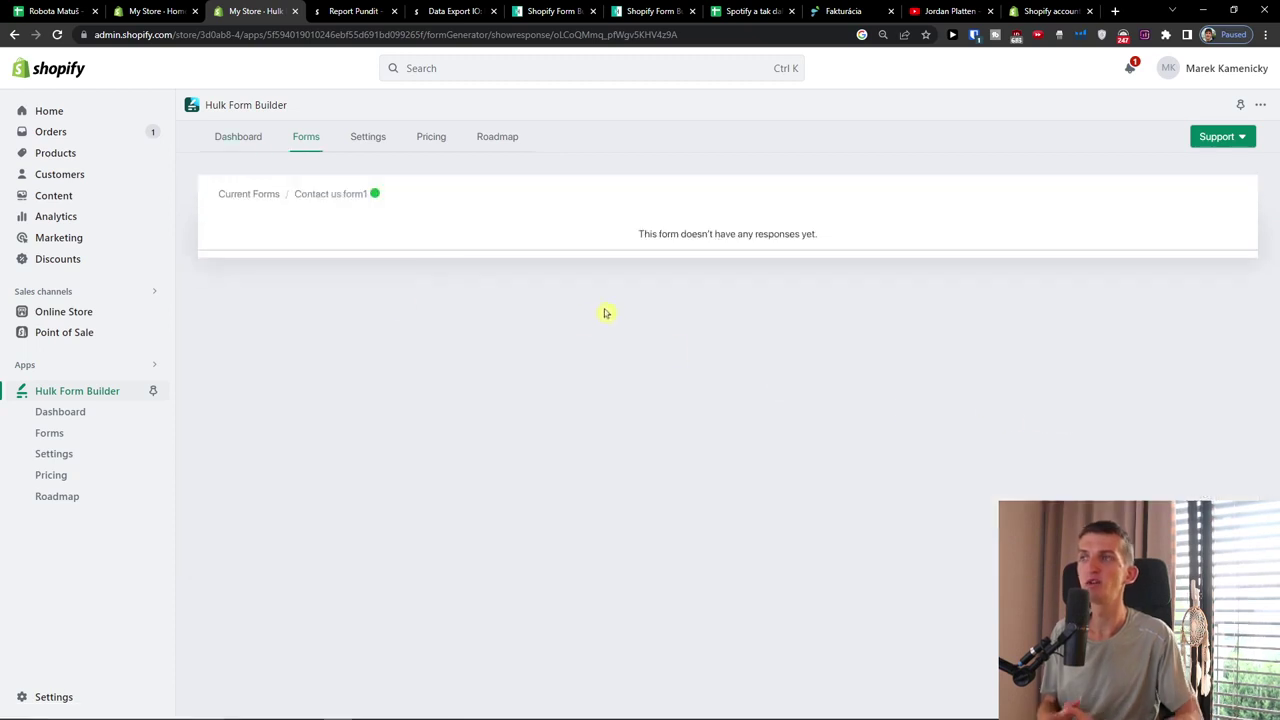
pyautogui.click(16, 34)
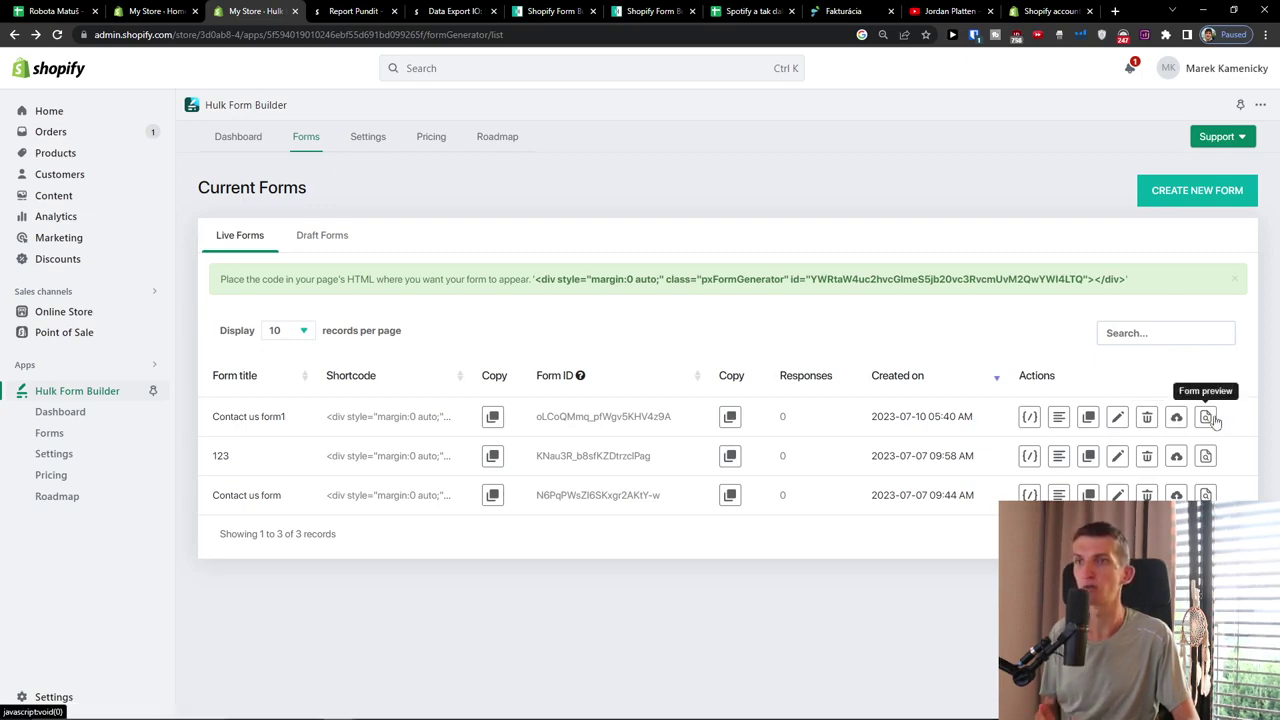
pyautogui.click(1208, 417)
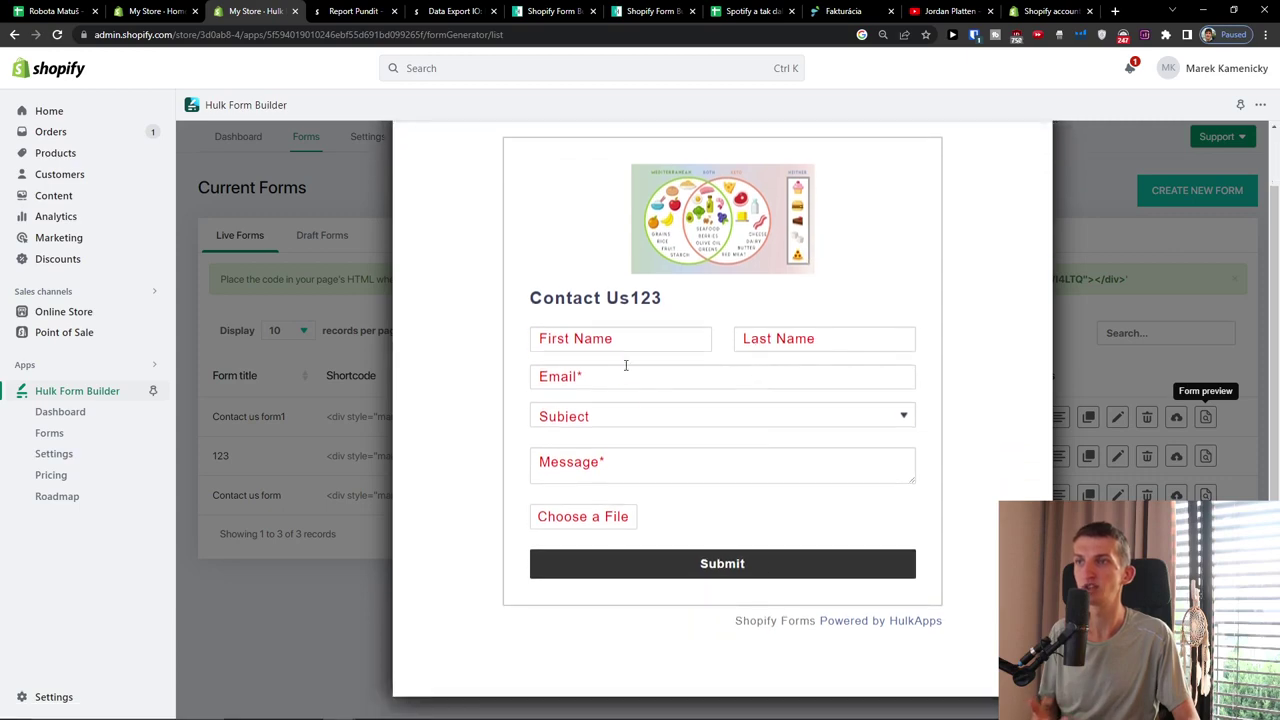
pyautogui.click(628, 343)
pyautogui.scroll(2, 800, 350)
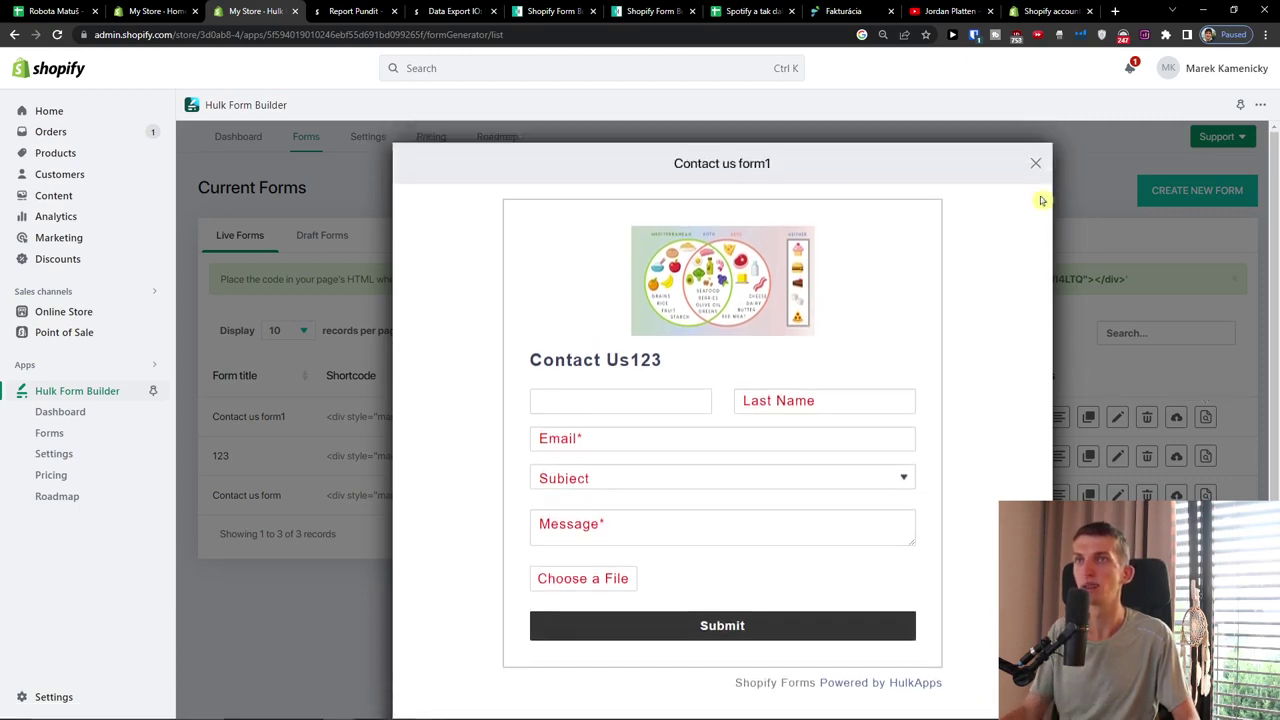
pyautogui.click(1035, 164)
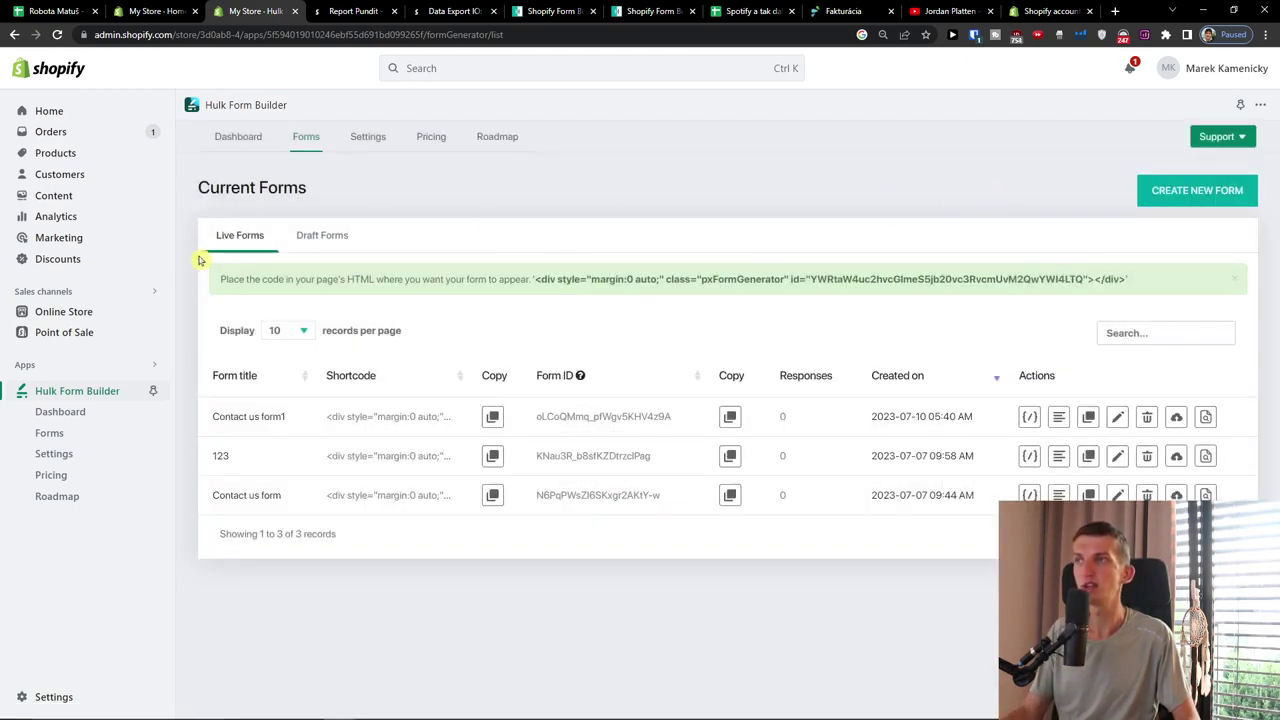
# - Highlight the code placement instruction, then recopy the Contact us form1 shortcode
pyautogui.moveTo(250, 288); pyautogui.dragTo(530, 290)
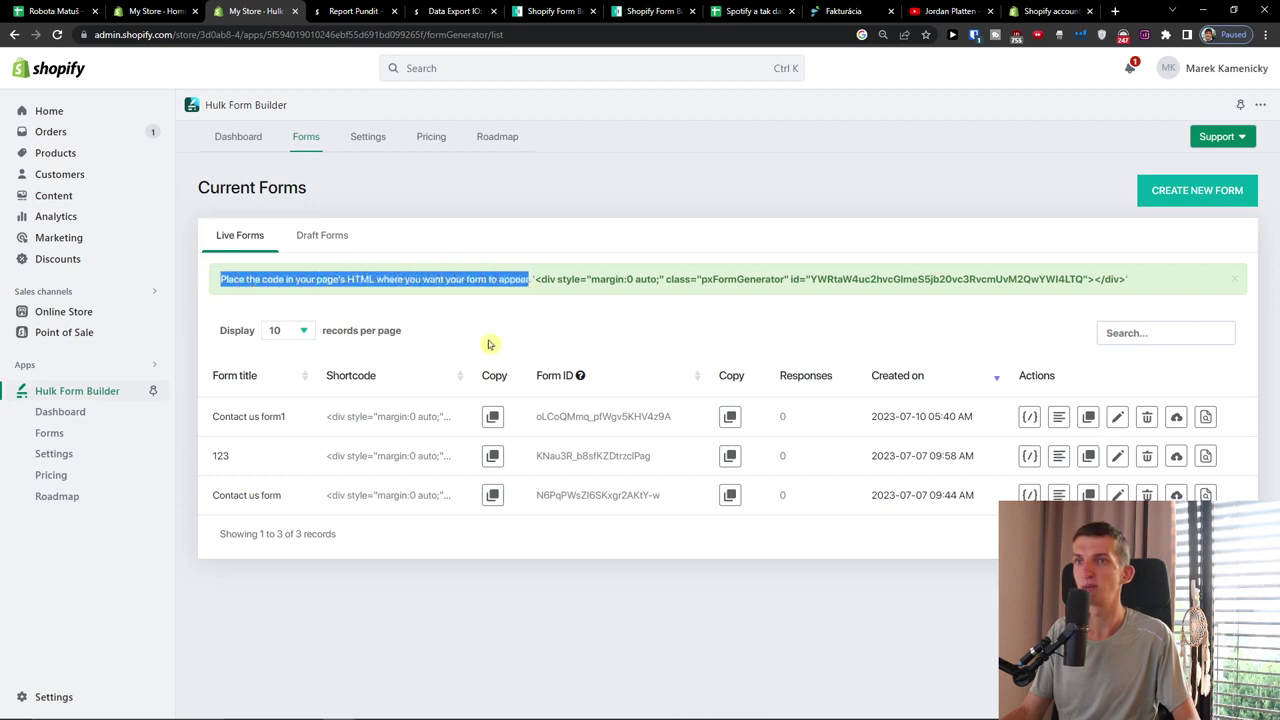
pyautogui.click(412, 417)
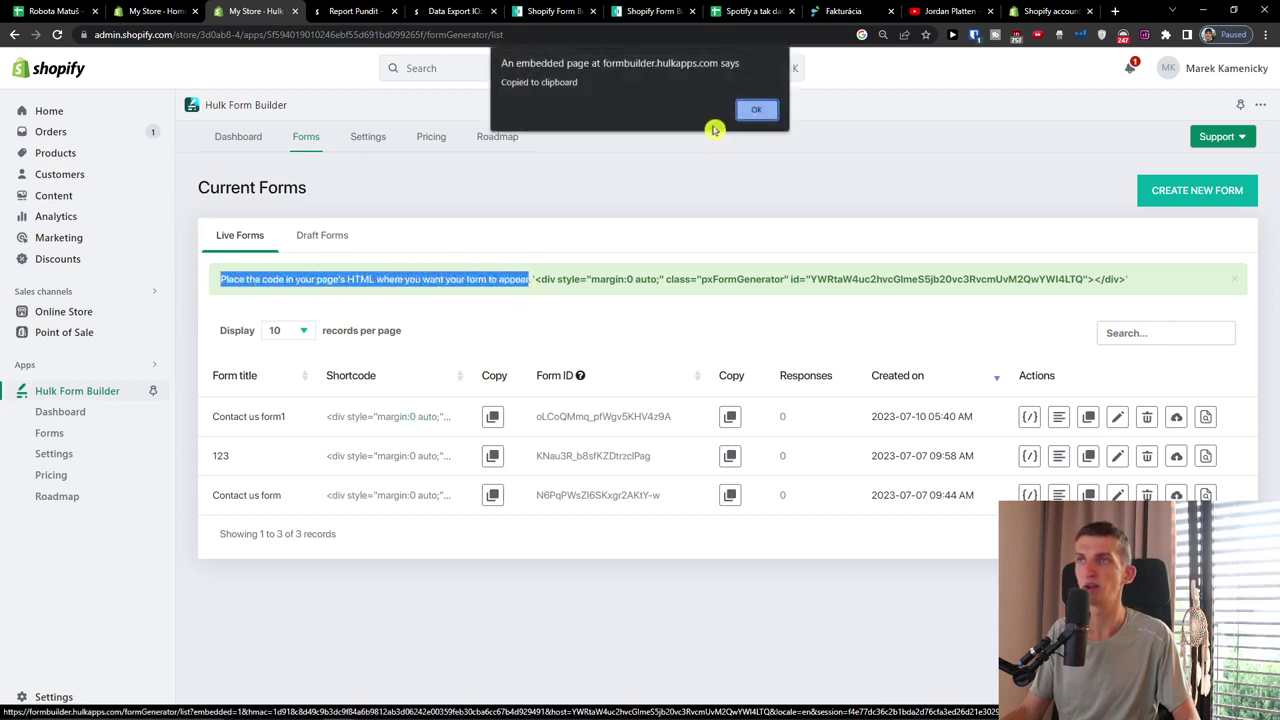
pyautogui.click(757, 105)
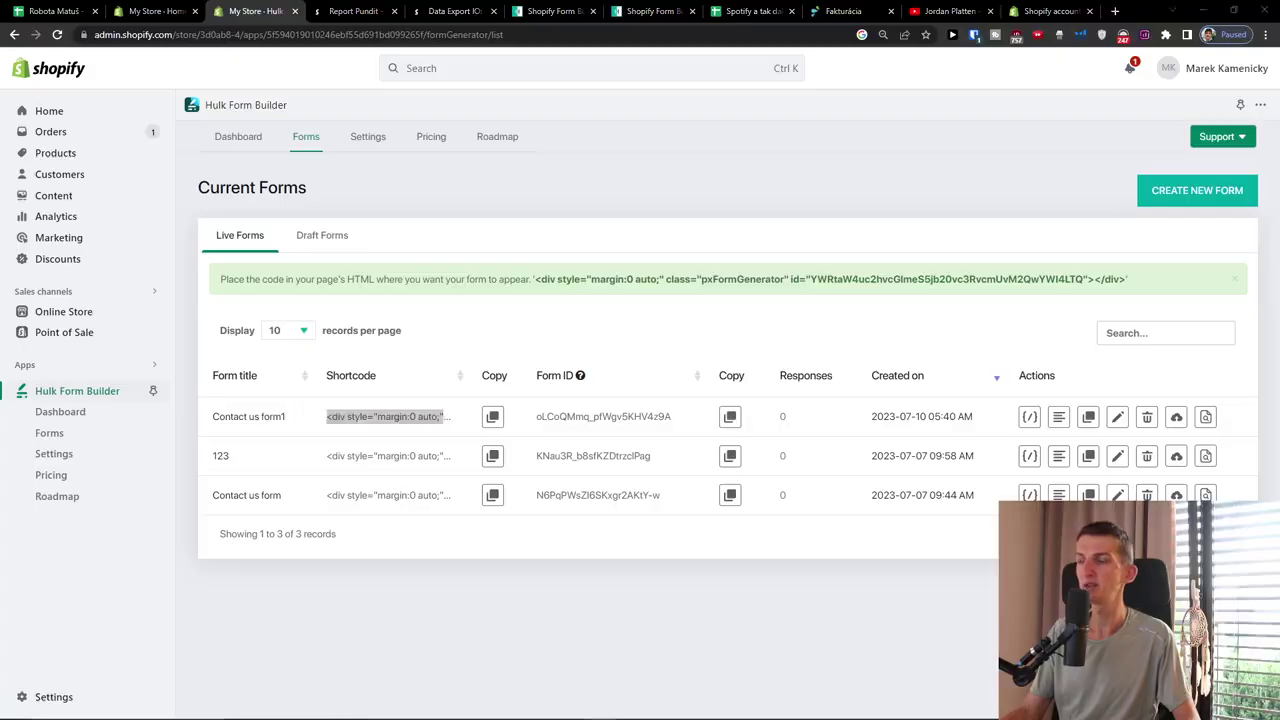